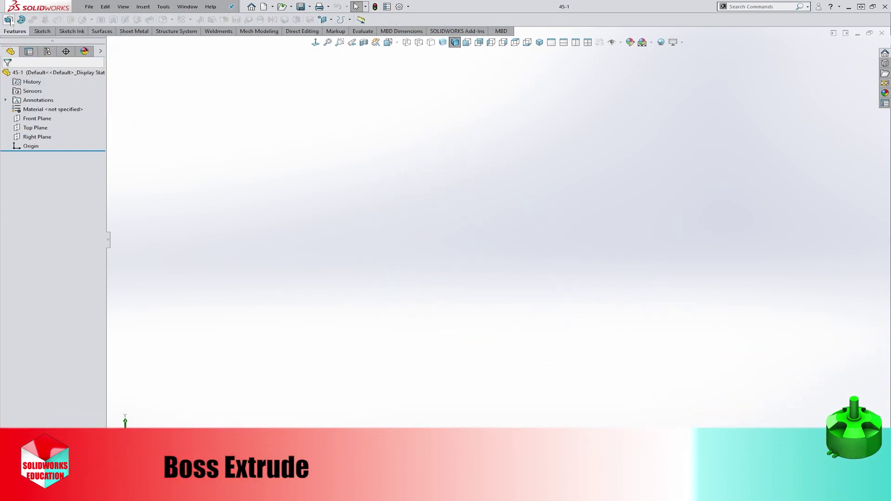
Start a boss extrude on the Top Plane and sketch a circle about 84 mm in diameter centred on the origin.
{"action": "left_click", "coordinate": [9, 20]}
{"action": "left_click", "coordinate": [325, 249]}
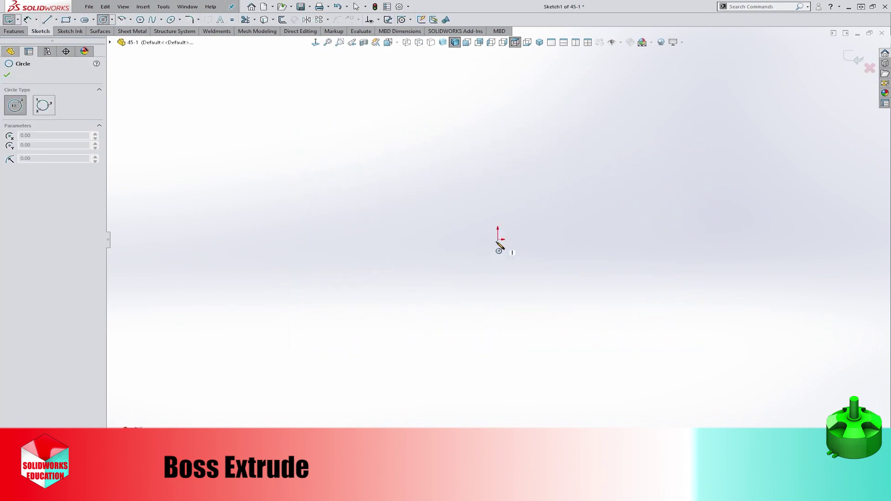
{"action": "left_click", "coordinate": [497, 239]}
{"action": "left_click", "coordinate": [497, 325]}
Dimension the circle's diameter as 28 mm.
{"action": "right_click", "coordinate": [554, 279]}
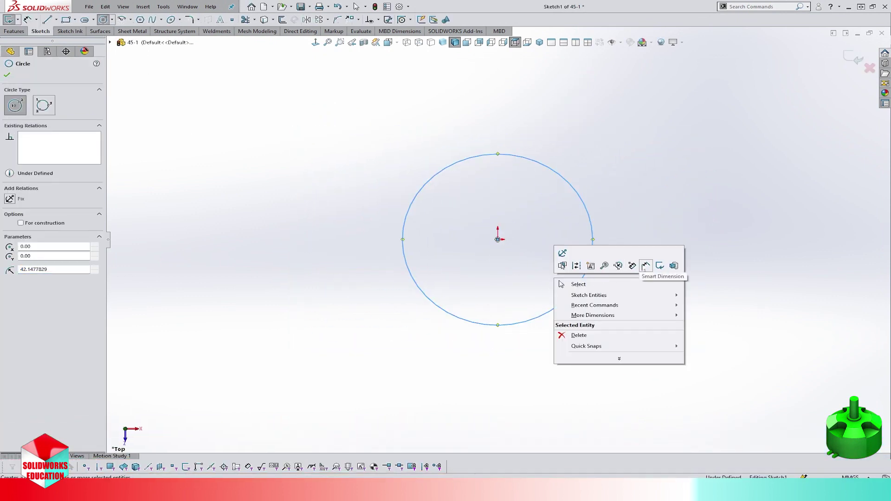
{"action": "left_click", "coordinate": [642, 264]}
{"action": "left_click", "coordinate": [593, 239]}
{"action": "left_click", "coordinate": [648, 186]}
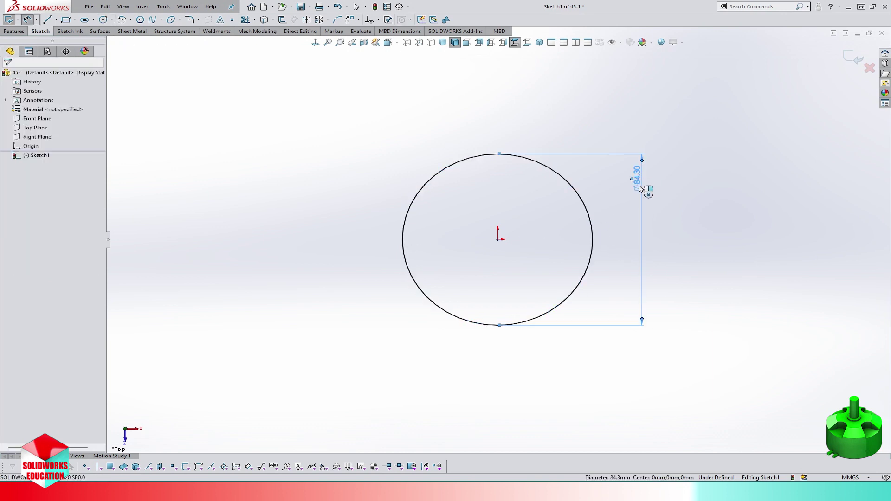
{"action": "type", "text": "2"}
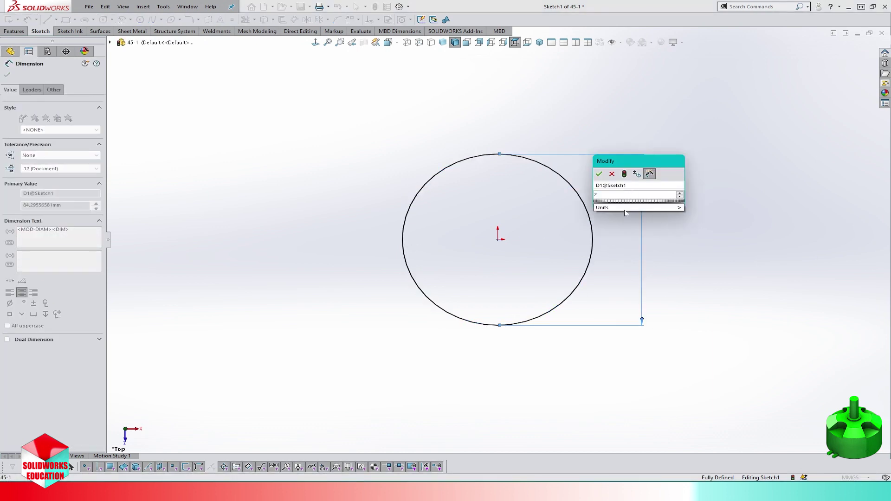
{"action": "type", "text": "8"}
{"action": "key", "text": "Return"}
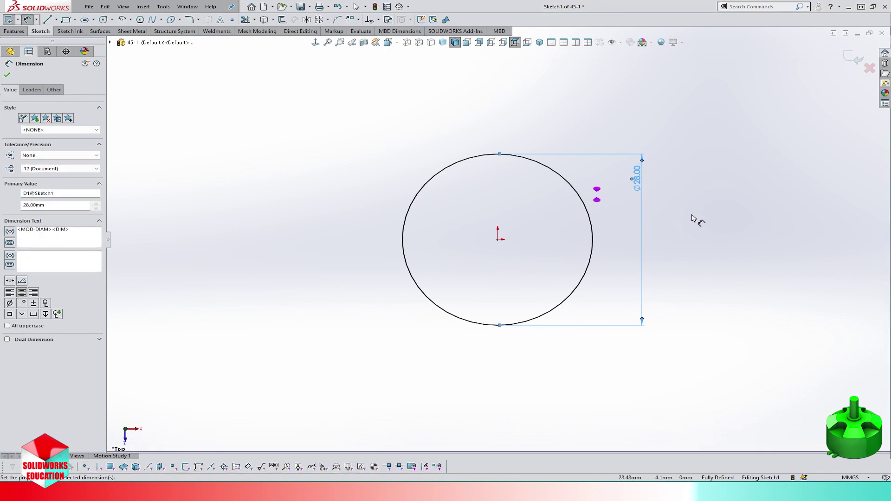
Finish the circle sketch and extrude it as a Blind boss 16 mm deep.
{"action": "left_click", "coordinate": [850, 53]}
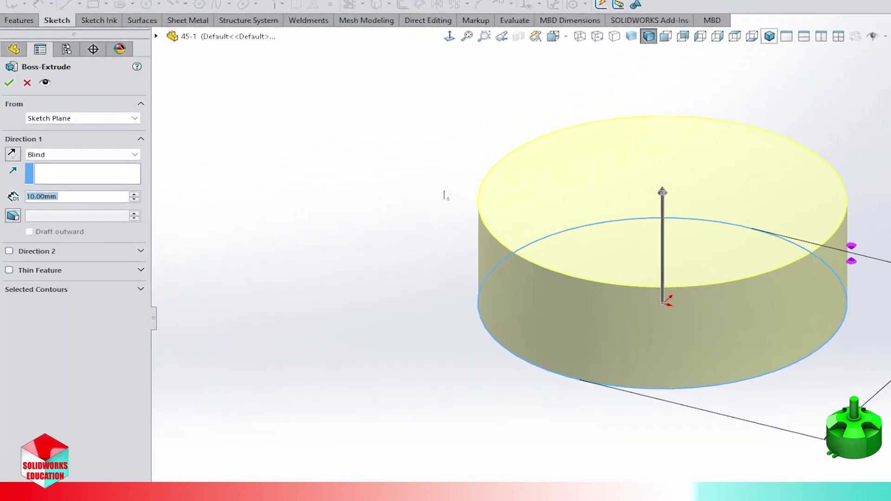
{"action": "type", "text": "16"}
{"action": "key", "text": "Return"}
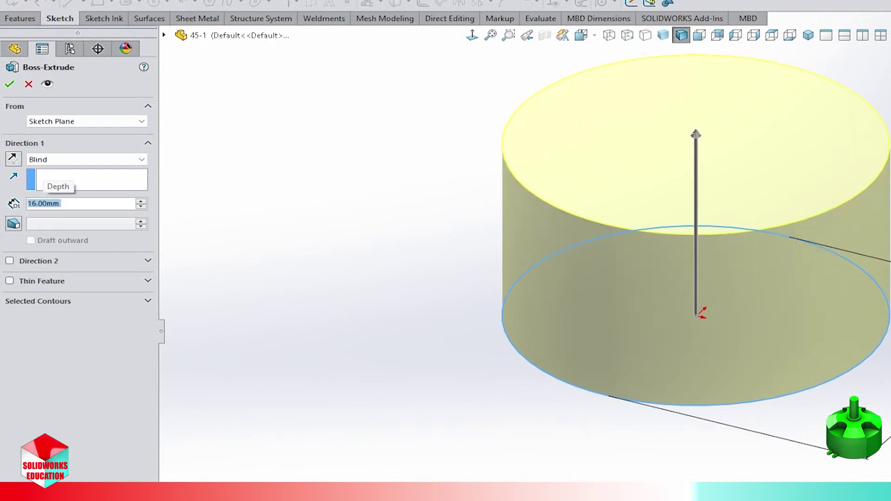
{"action": "key", "text": "Return"}
{"action": "key", "text": "f"}
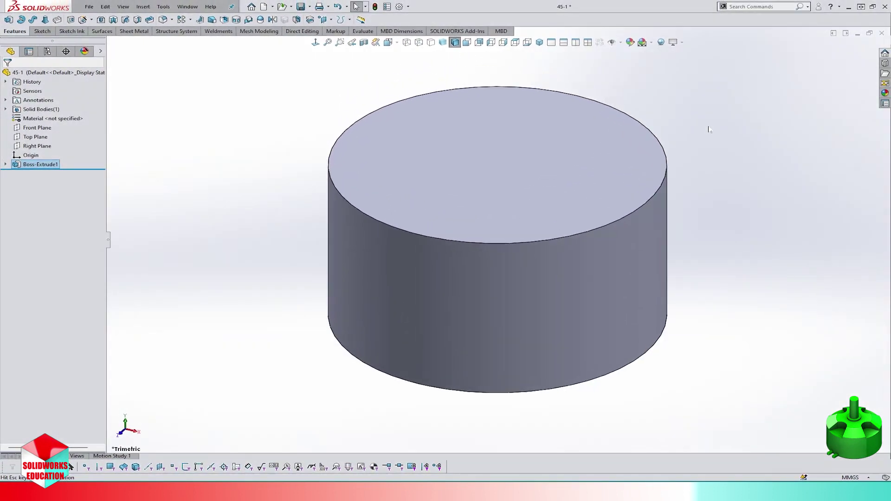
Set up an asymmetric distance-distance chamfer with Distance 1 of 5 mm and Distance 2 of 3 mm.
{"action": "left_click", "coordinate": [745, 244]}
{"action": "scroll", "coordinate": [746, 244], "scroll_direction": "up", "scroll_amount": 4}
{"action": "left_click", "coordinate": [171, 19]}
{"action": "left_click", "coordinate": [183, 40]}
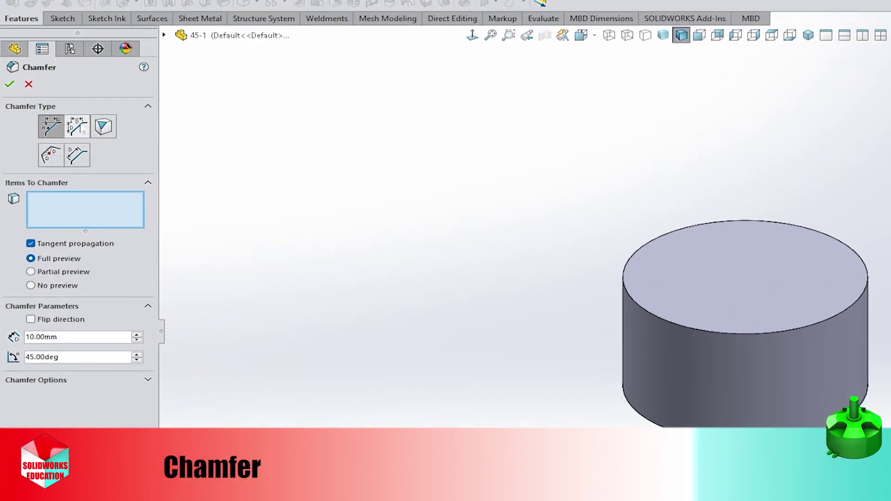
{"action": "left_click", "coordinate": [77, 126]}
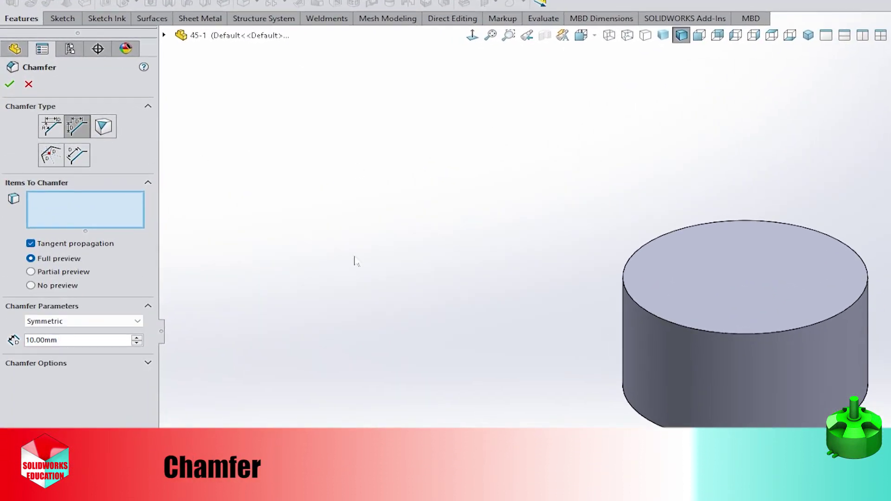
{"action": "left_click", "coordinate": [91, 325]}
{"action": "left_click", "coordinate": [91, 340]}
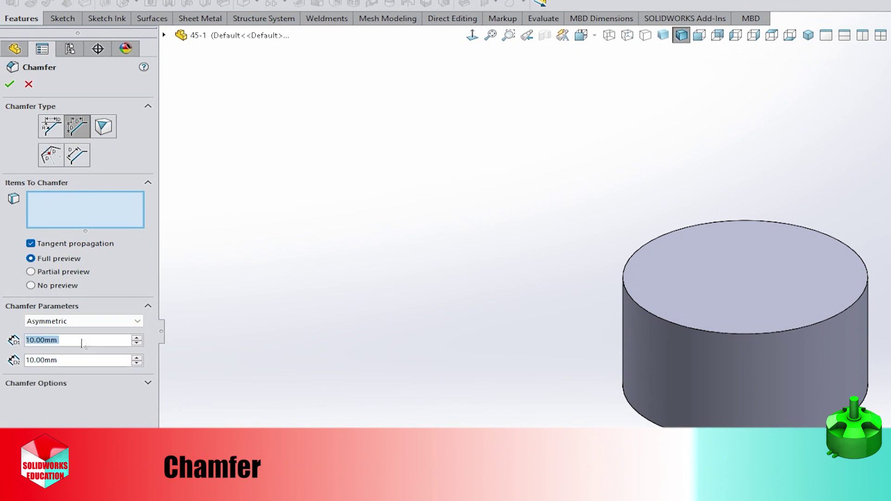
{"action": "type", "text": "5"}
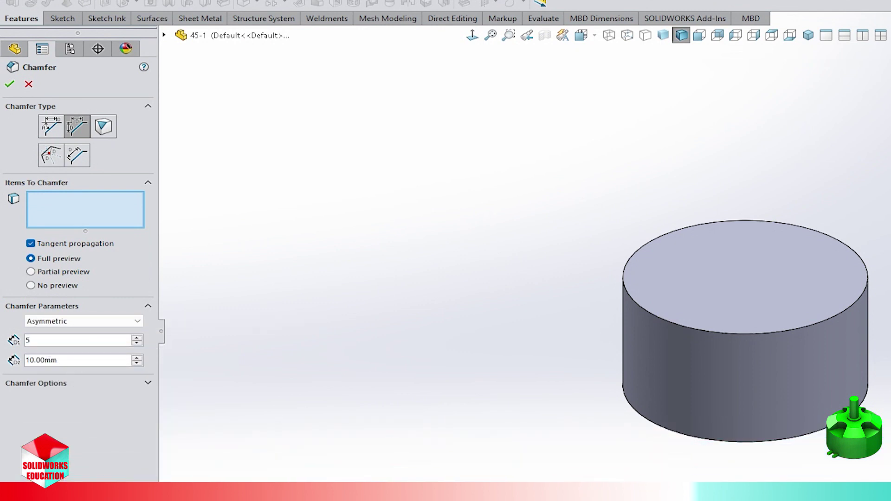
{"action": "type", "text": "3"}
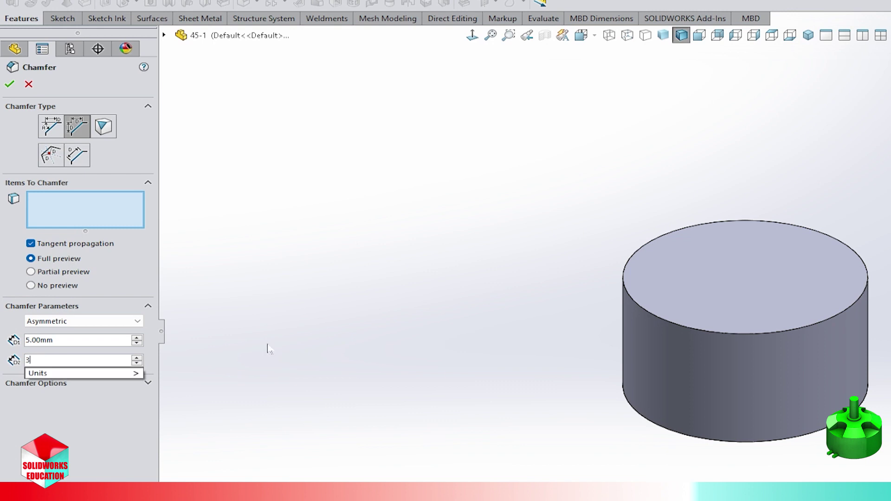
{"action": "key", "text": "Tab"}
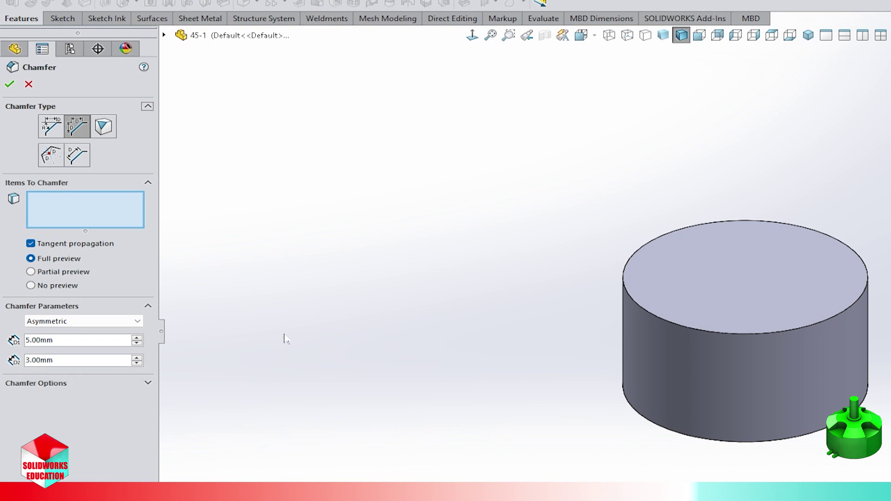
Chamfer the cylinder's top circular edge with Distance 1 set to 3 mm.
{"action": "left_click", "coordinate": [862, 306]}
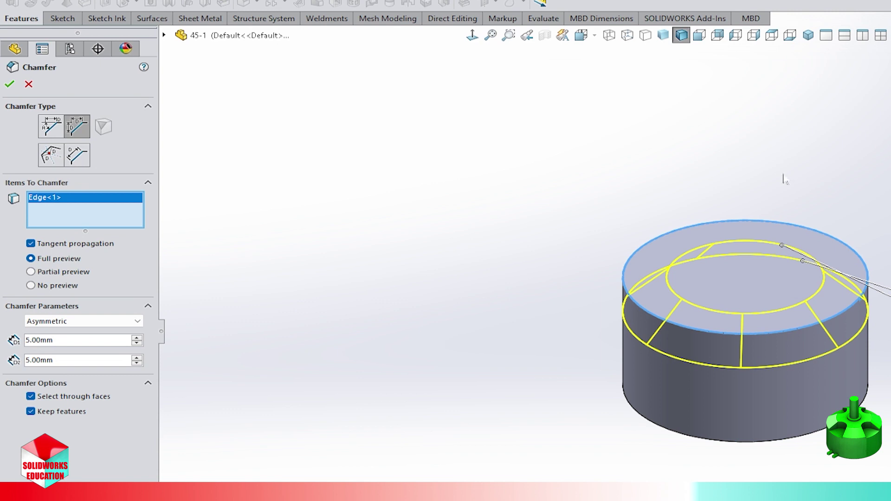
{"action": "type", "text": "3"}
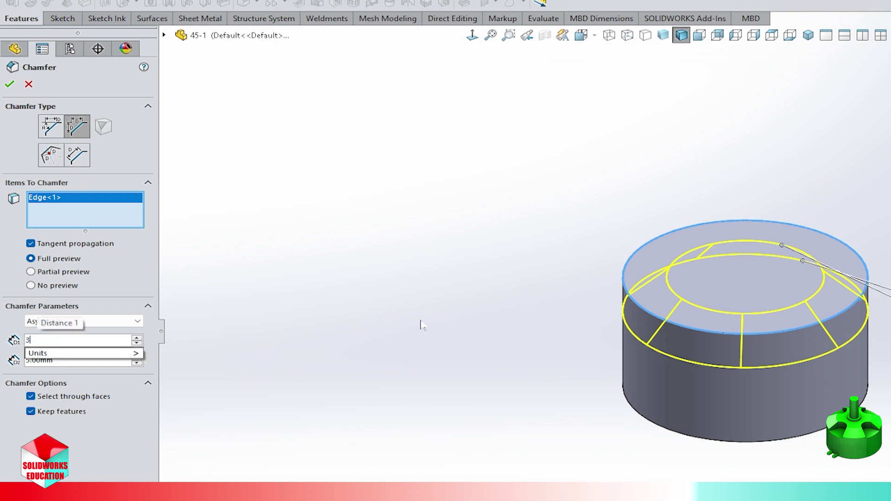
{"action": "key", "text": "Tab"}
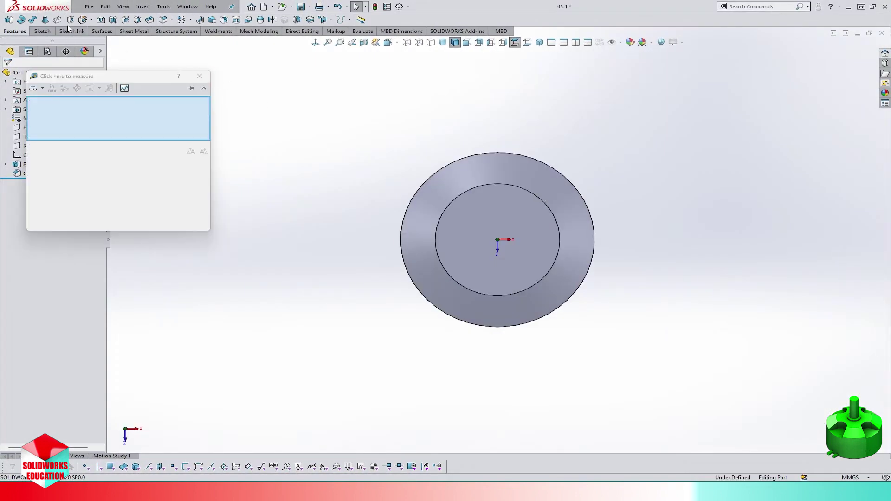
Start an extruded cut on the top face and sketch a centerpoint arc of about 2.85 mm radius, centred about 7.5 mm horizontally from the origin.
{"action": "left_click", "coordinate": [70, 20]}
{"action": "left_click", "coordinate": [530, 204]}
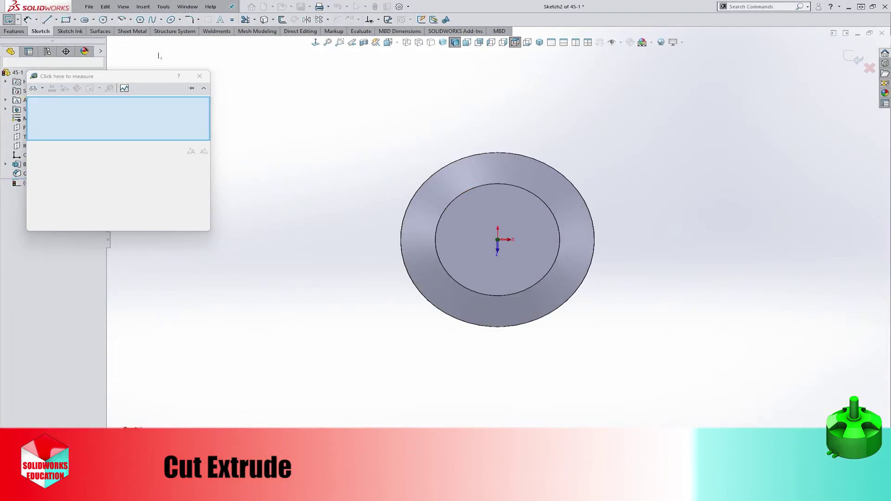
{"action": "left_click", "coordinate": [121, 20]}
{"action": "scroll", "coordinate": [552, 229], "scroll_direction": "down", "scroll_amount": 3}
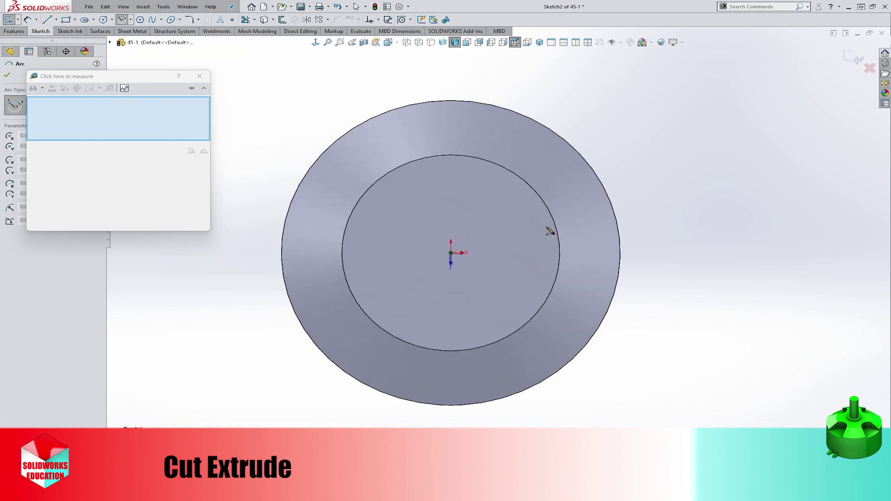
{"action": "left_click", "coordinate": [541, 253]}
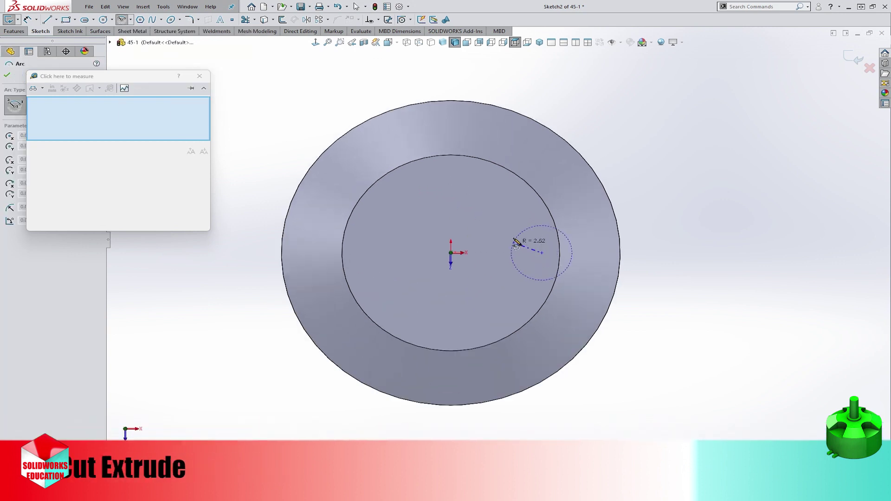
{"action": "left_click", "coordinate": [531, 282]}
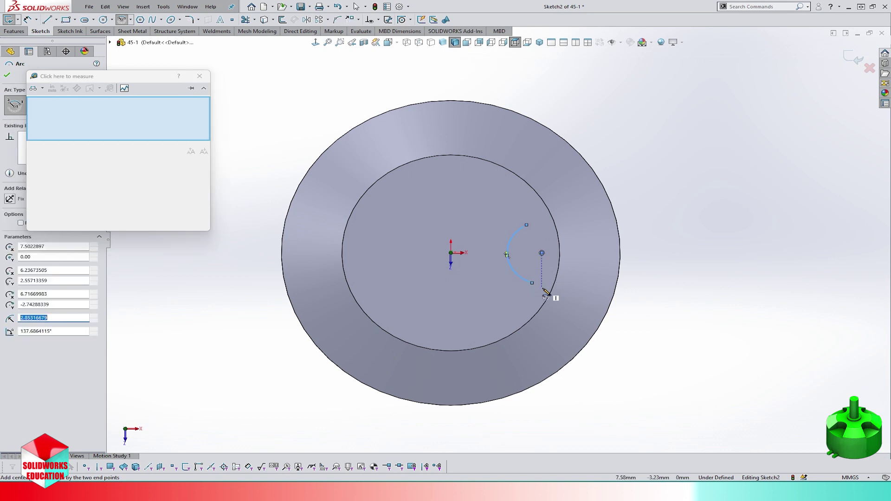
Draw a tangent line about 6.8 mm long from the arc's lower end to the part's outer edge.
{"action": "key", "text": "l"}
{"action": "left_click", "coordinate": [532, 283]}
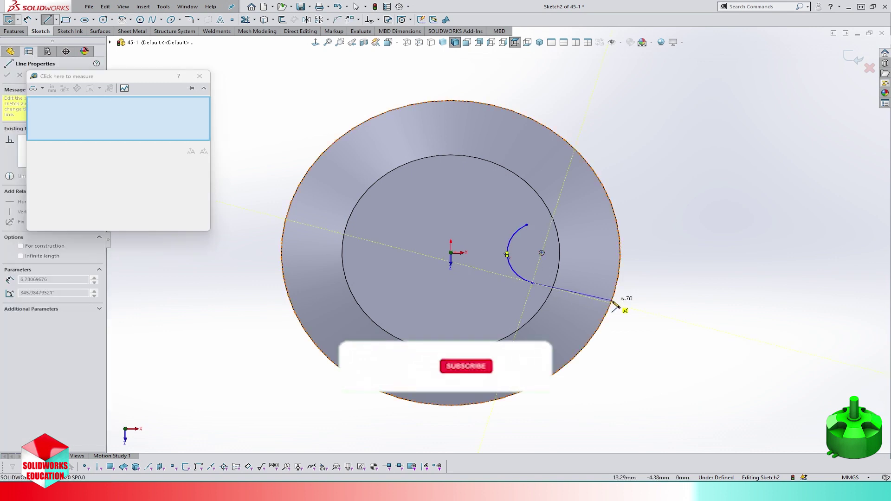
{"action": "left_click", "coordinate": [611, 303]}
{"action": "key", "text": "Escape"}
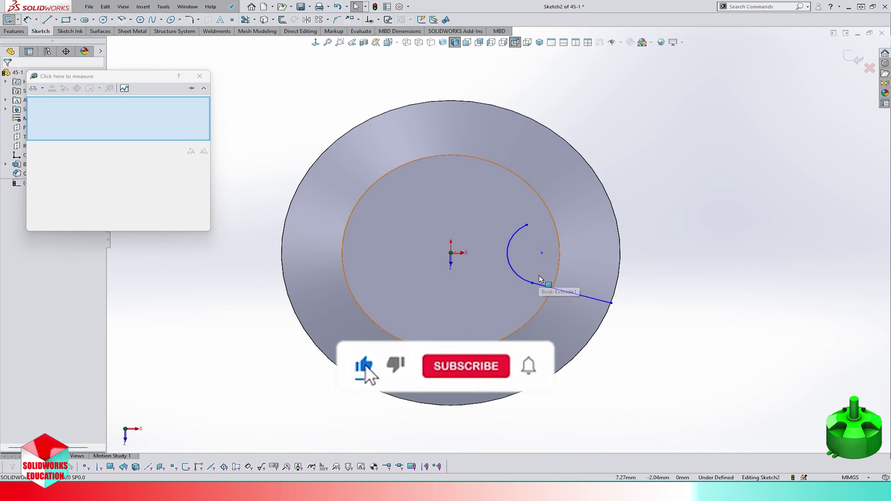
Draw a horizontal centerline about 6.5 mm long from the arc's centre to the part's outer edge.
{"action": "right_click", "coordinate": [693, 264]}
{"action": "mouse_move", "coordinate": [720, 313]}
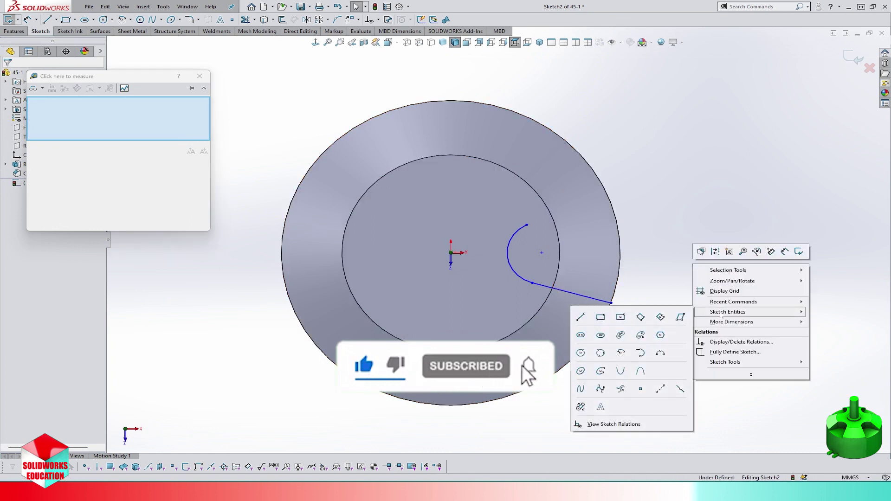
{"action": "left_click", "coordinate": [580, 316]}
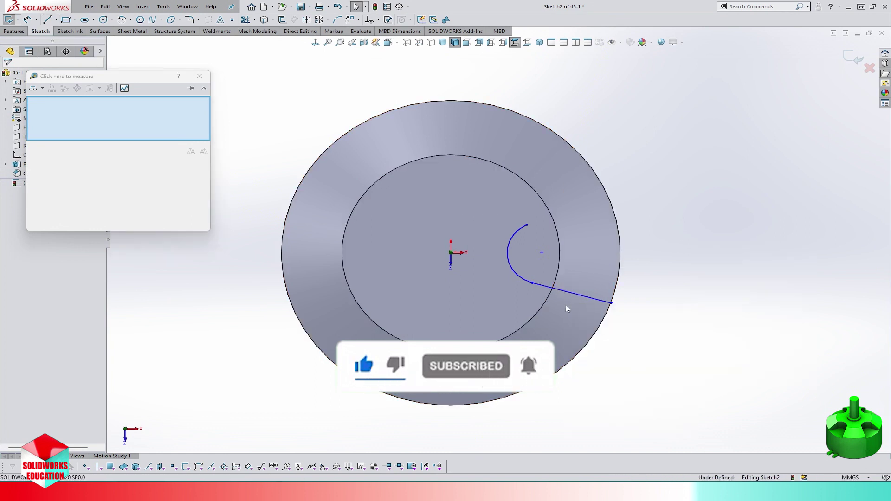
{"action": "left_click", "coordinate": [541, 253]}
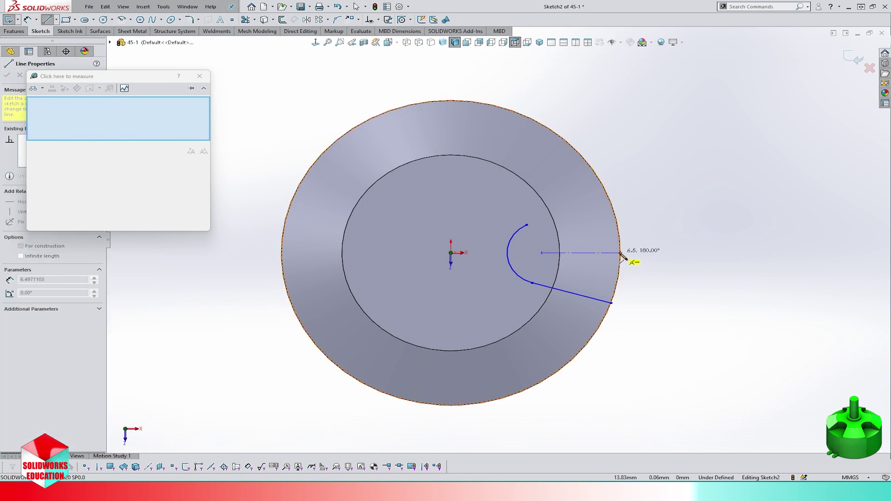
{"action": "left_click", "coordinate": [620, 253]}
{"action": "right_click", "coordinate": [668, 255]}
{"action": "left_click", "coordinate": [676, 260]}
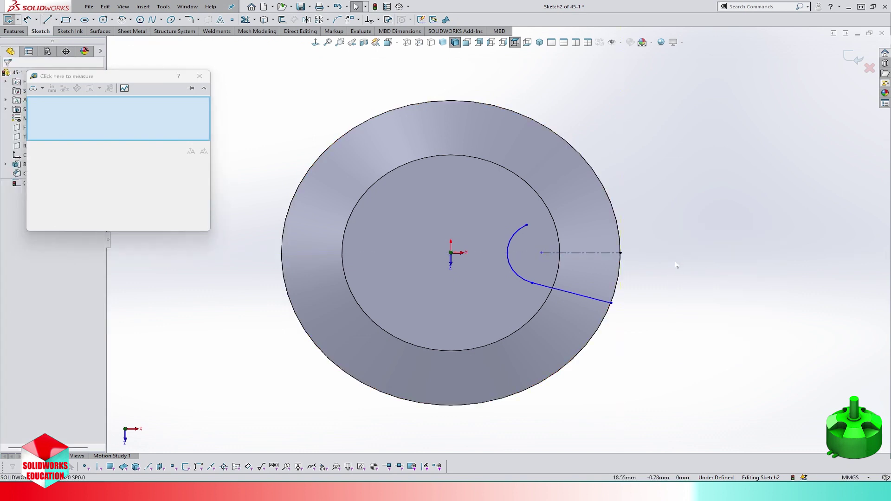
Mirror the sloped line about the horizontal centerline, closing the Measure window along the way.
{"action": "left_click", "coordinate": [307, 19]}
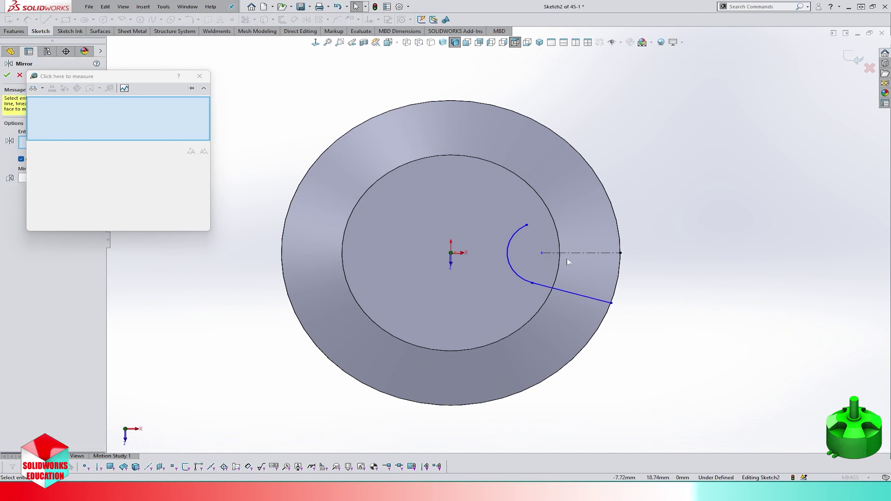
{"action": "left_click", "coordinate": [572, 293]}
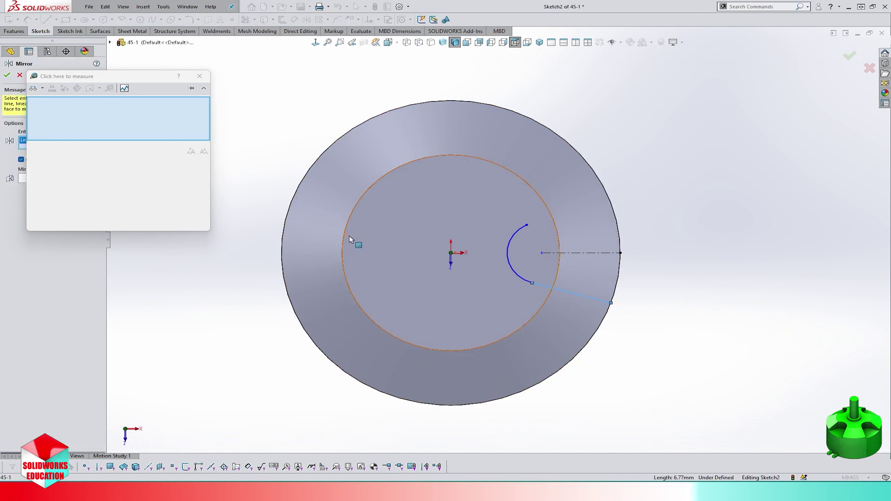
{"action": "left_click", "coordinate": [200, 75]}
{"action": "left_click", "coordinate": [74, 181]}
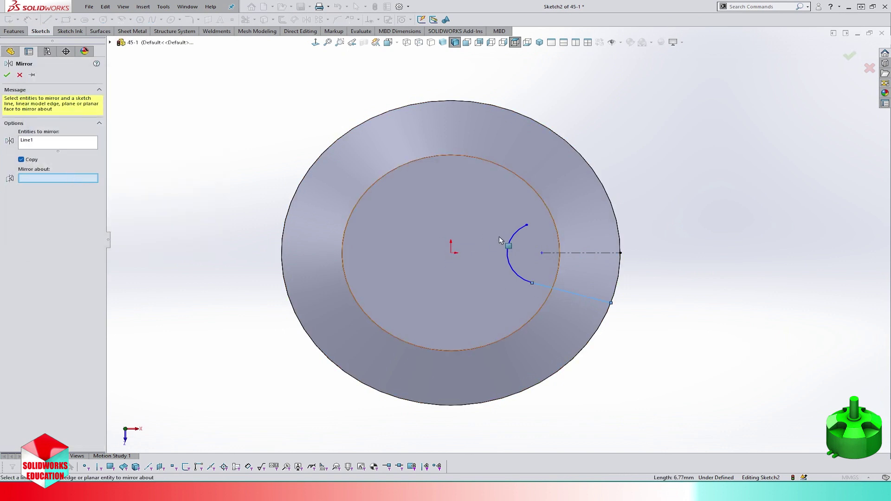
{"action": "left_click", "coordinate": [552, 252]}
{"action": "left_click", "coordinate": [7, 75]}
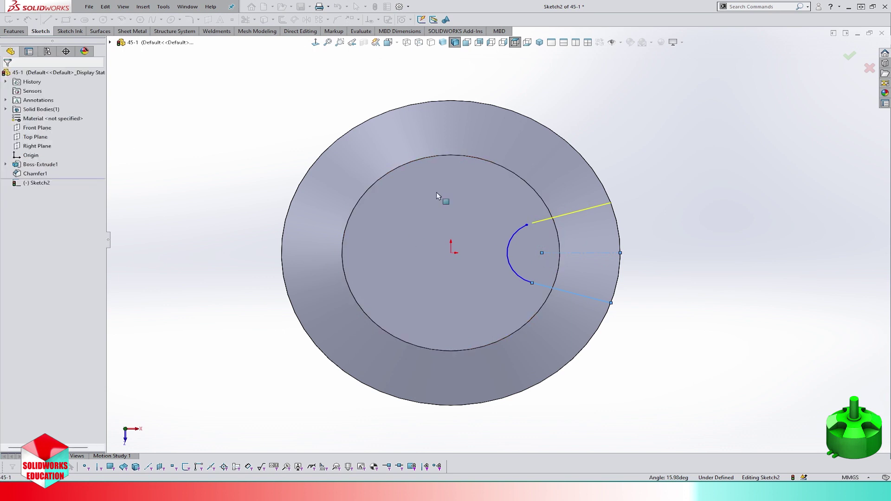
Merge the arc's free upper end with the inner endpoint of the mirrored line.
{"action": "left_click_drag", "start_coordinate": [537, 264], "coordinate": [510, 296]}
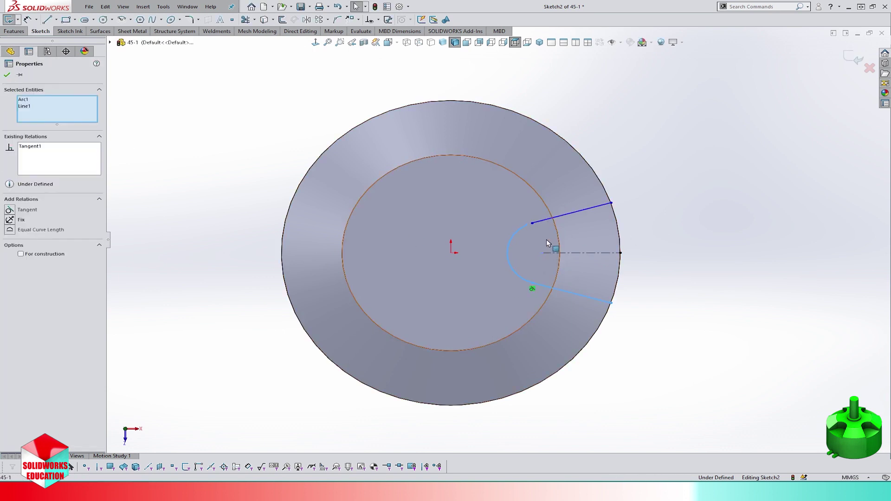
{"action": "key", "text": "Escape"}
{"action": "left_click", "coordinate": [526, 225]}
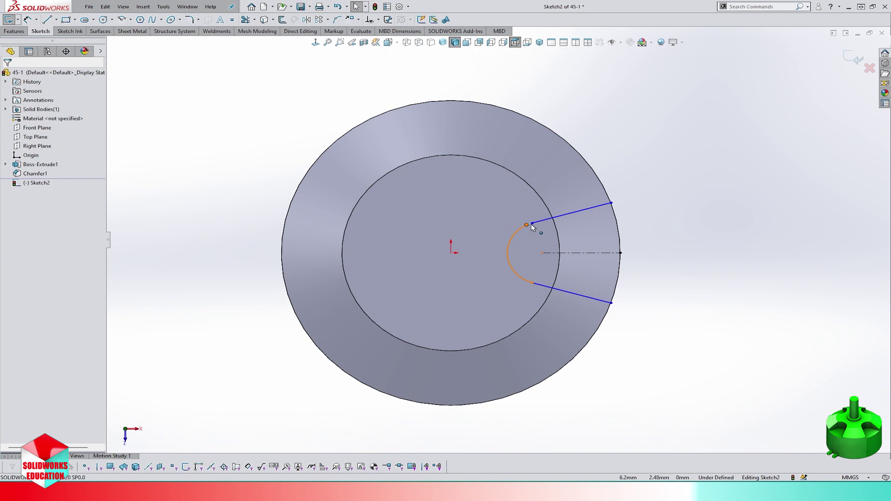
{"action": "left_click", "coordinate": [532, 223], "text": "ctrl"}
{"action": "left_click", "coordinate": [599, 188]}
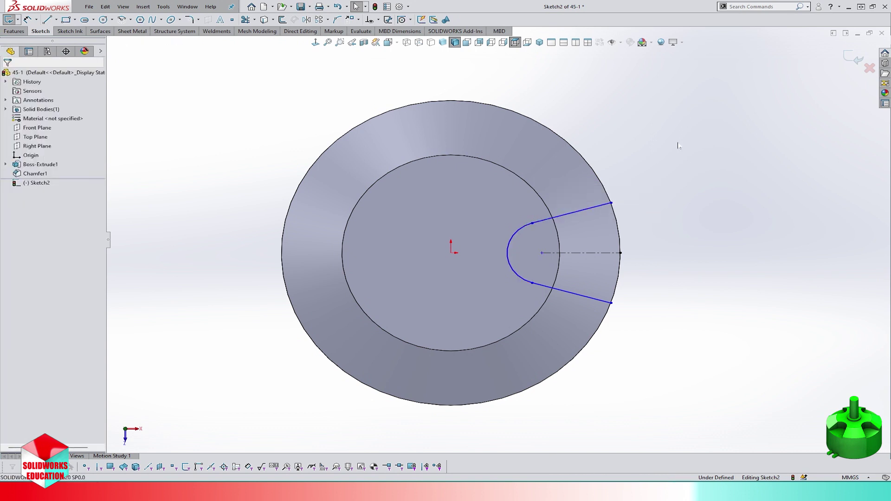
Close the slot profile with a centerpoint arc about the origin, joining the outer ends of both sloped lines along the part's edge.
{"action": "left_click", "coordinate": [171, 19]}
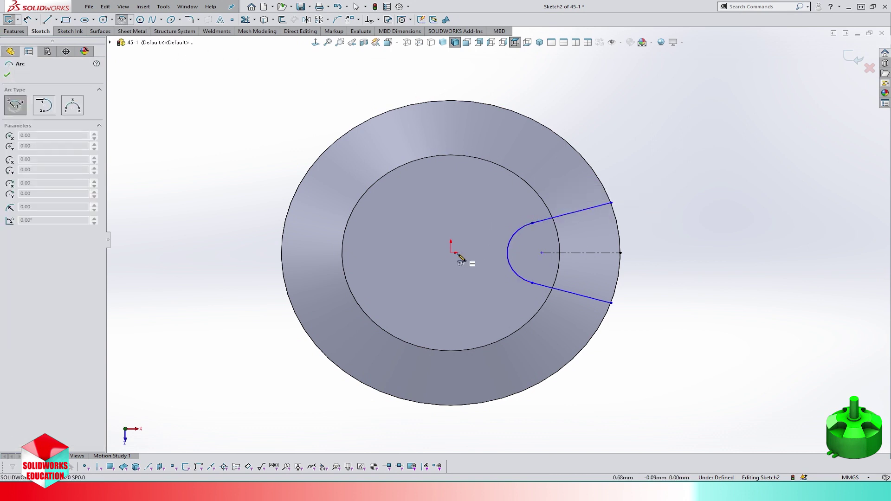
{"action": "left_click", "coordinate": [451, 253]}
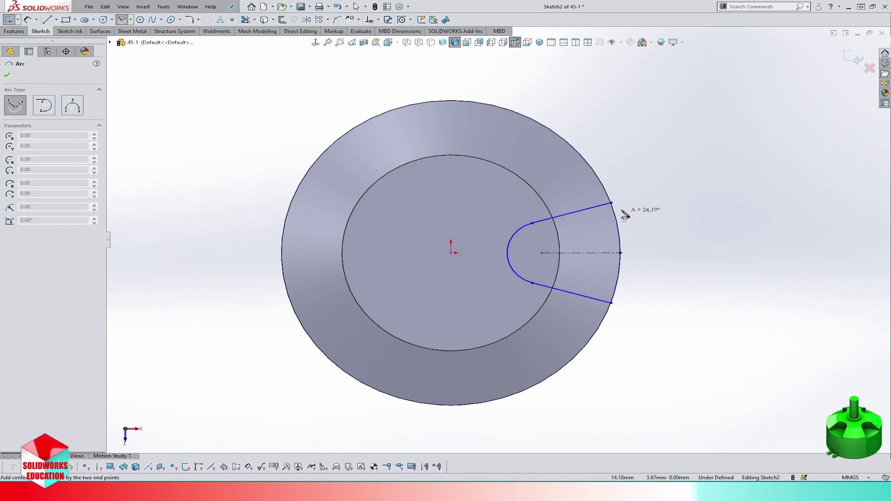
{"action": "left_click", "coordinate": [612, 205]}
{"action": "key", "text": "Escape"}
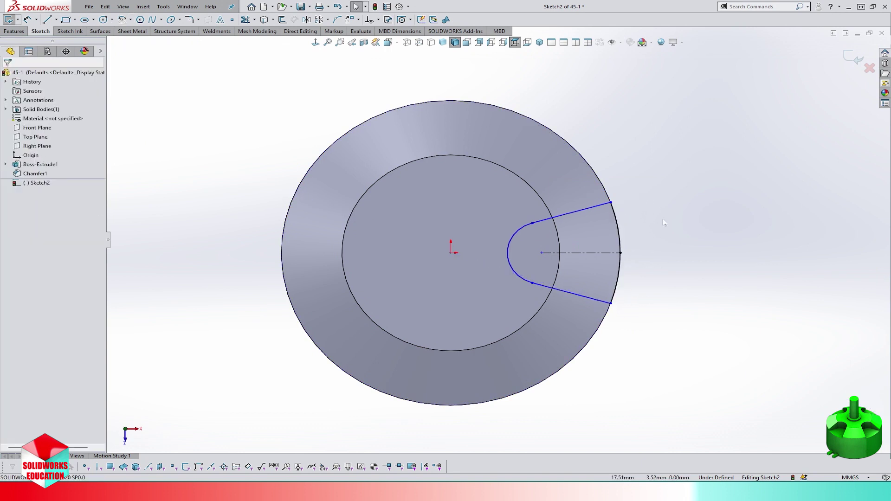
Dimension the distance from the origin to the slot arc's centre as 10 mm.
{"action": "right_click", "coordinate": [670, 228]}
{"action": "left_click", "coordinate": [775, 213]}
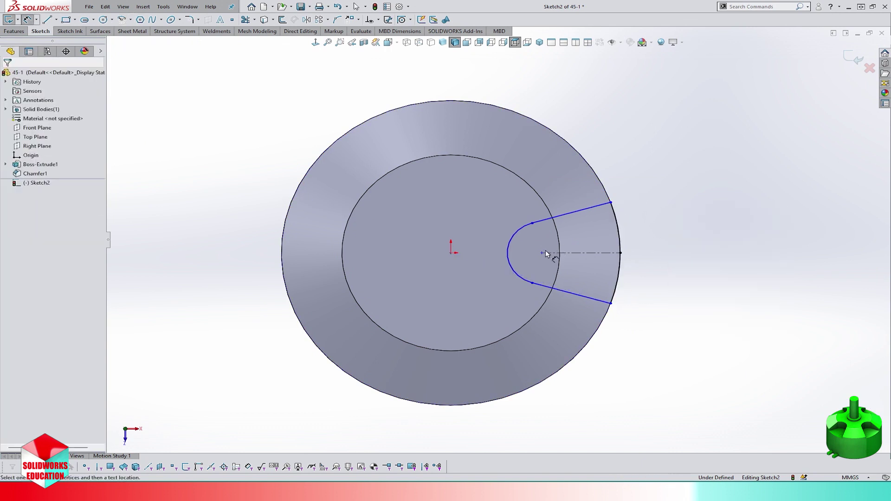
{"action": "left_click", "coordinate": [451, 254]}
{"action": "left_click", "coordinate": [541, 253]}
{"action": "left_click", "coordinate": [473, 304]}
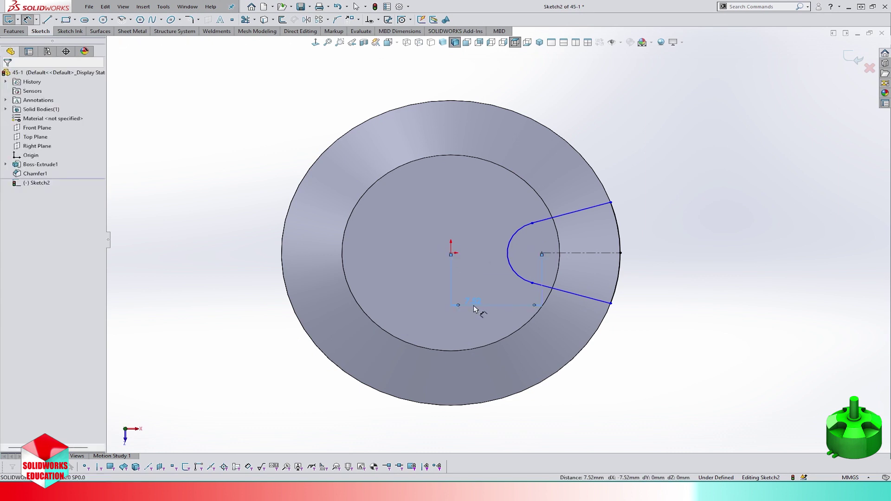
{"action": "type", "text": "10"}
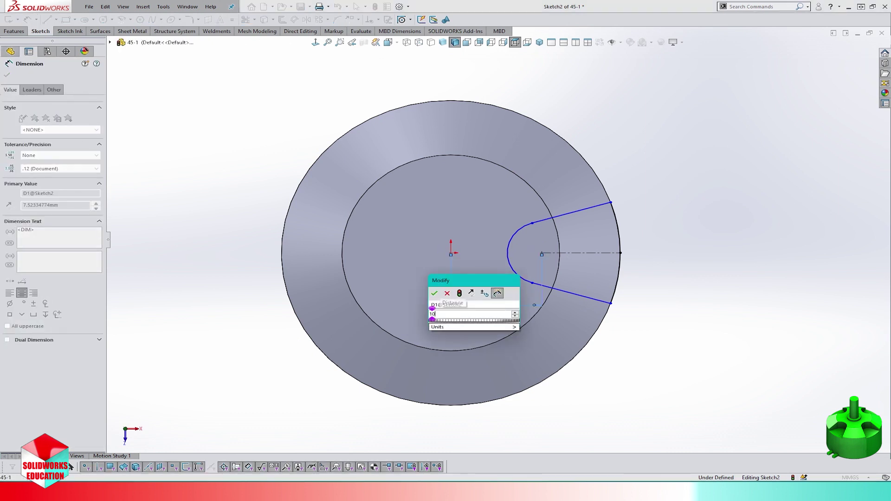
{"action": "key", "text": "Return"}
Dimension the slot's inner arc with a radius of 3.5 mm.
{"action": "left_click", "coordinate": [533, 265]}
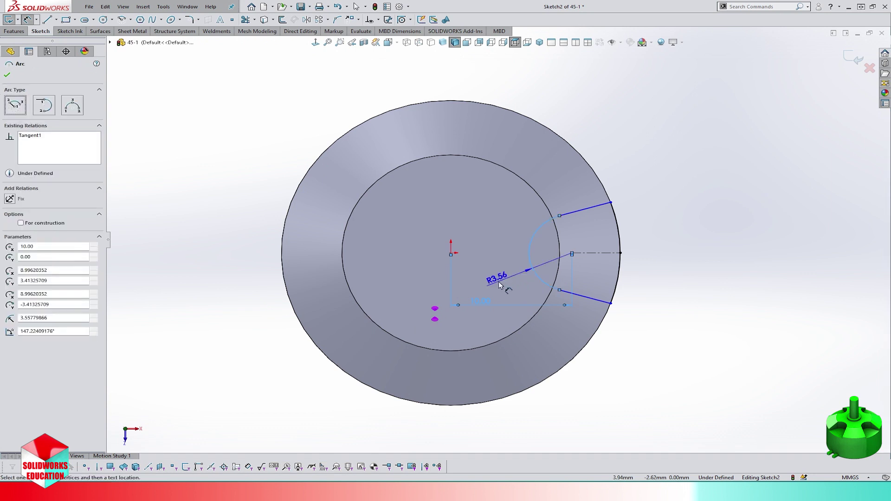
{"action": "left_click", "coordinate": [498, 281]}
{"action": "type", "text": "3.5"}
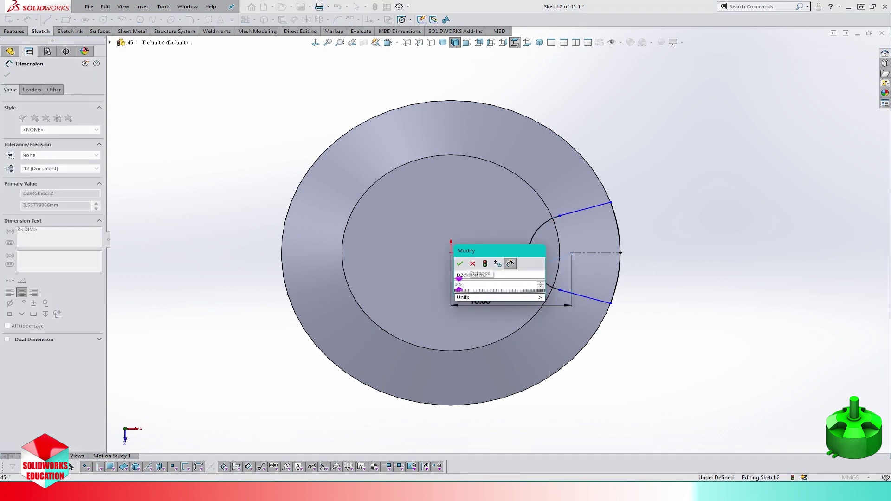
{"action": "key", "text": "Return"}
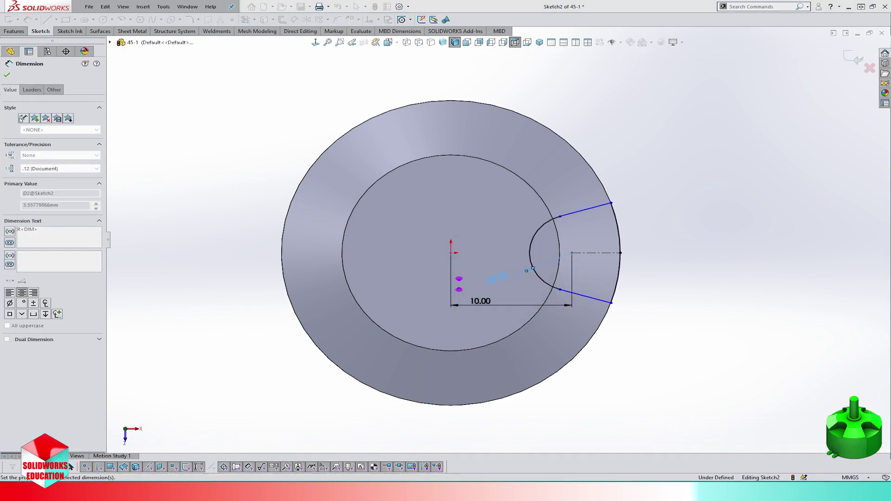
{"action": "key", "text": "Escape"}
Dimension the angle between the slot's two sloped lines as 40 degrees.
{"action": "right_click", "coordinate": [706, 235]}
{"action": "left_click", "coordinate": [730, 230]}
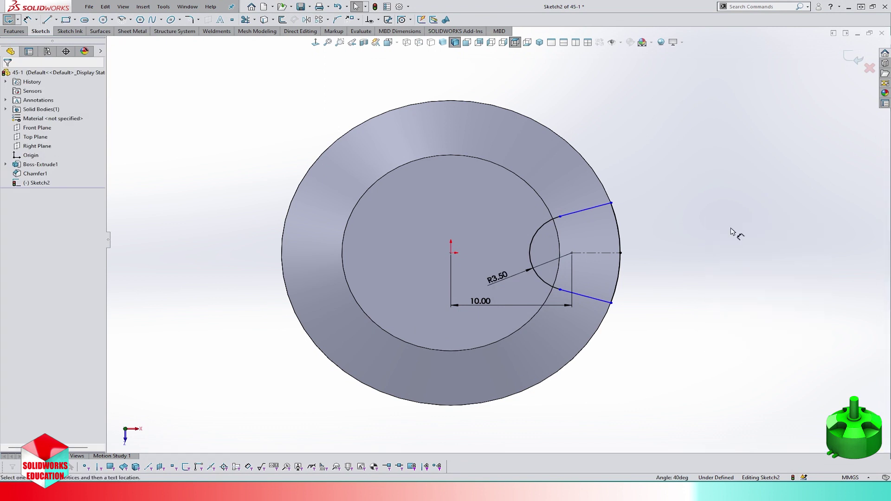
{"action": "left_click", "coordinate": [586, 209]}
{"action": "left_click", "coordinate": [601, 300]}
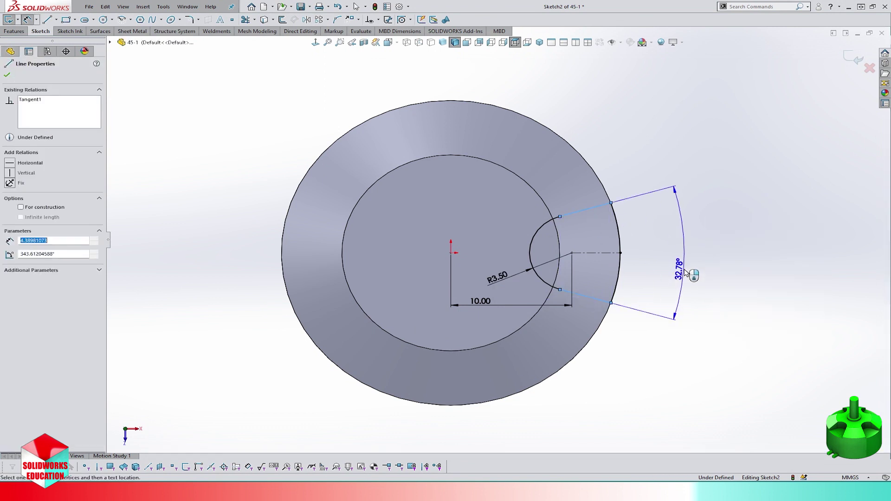
{"action": "left_click", "coordinate": [681, 276]}
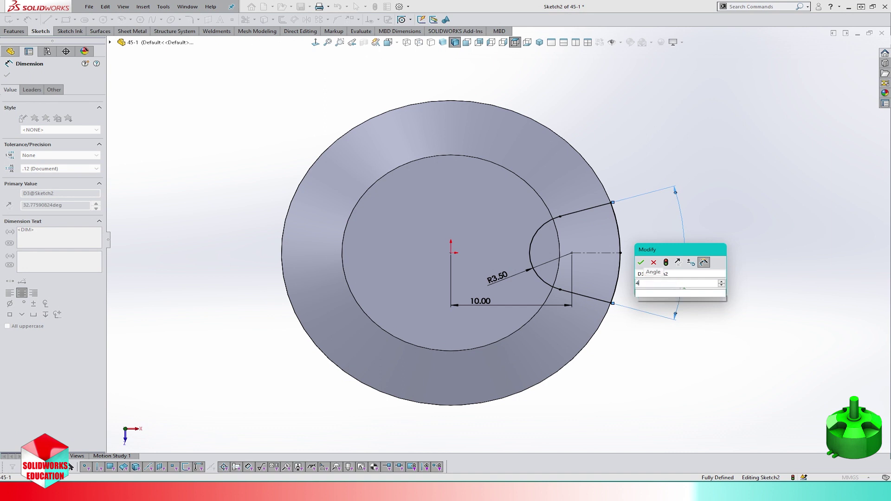
{"action": "key", "text": "Return"}
Cut-extrude the slot profile into the part with a Blind depth of 4 mm.
{"action": "left_click", "coordinate": [805, 133]}
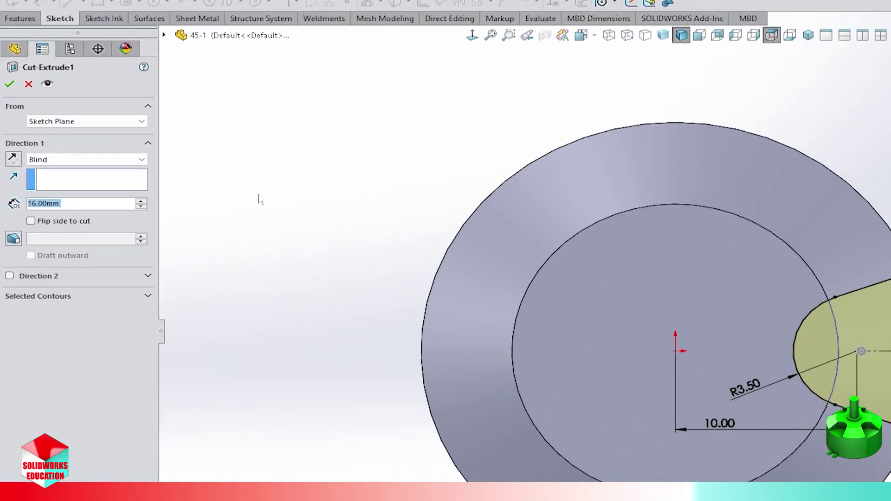
{"action": "type", "text": "4"}
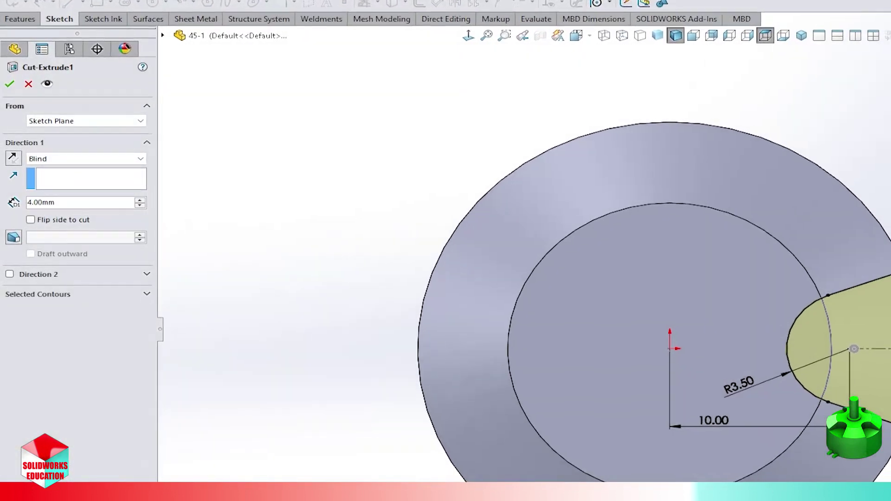
{"action": "key", "text": "Return"}
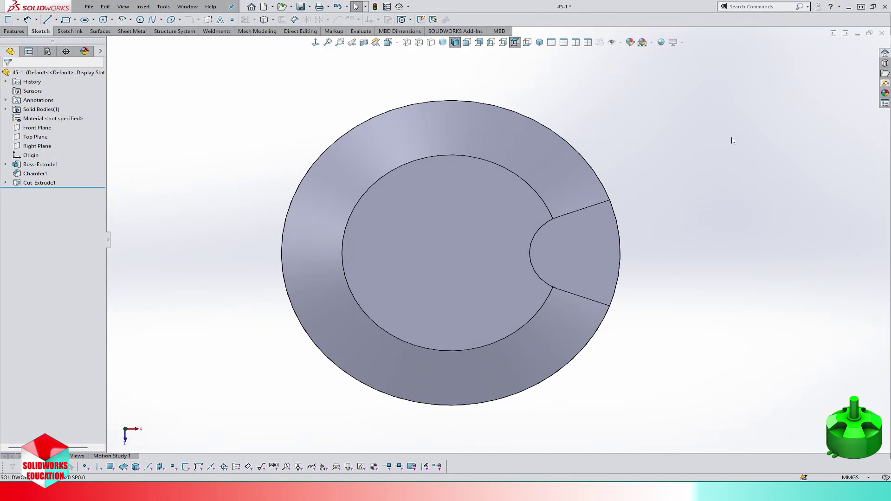
Create a circular pattern of the slot cut around the inner circular edge, with 4 equally spaced instances over 360 degrees.
{"action": "left_click", "coordinate": [84, 184]}
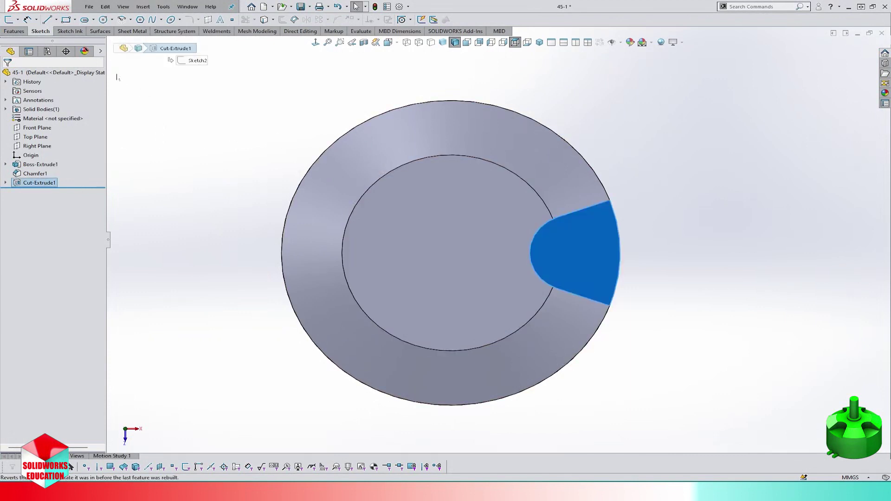
{"action": "left_click", "coordinate": [191, 20]}
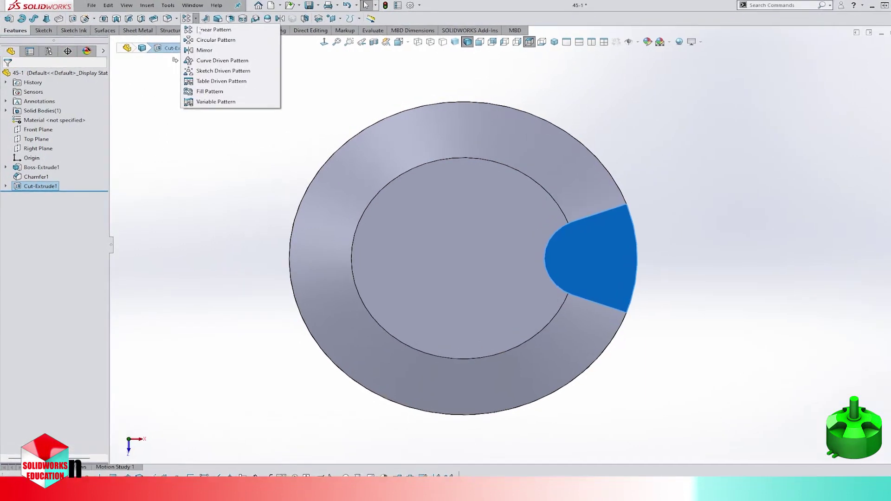
{"action": "left_click", "coordinate": [206, 40]}
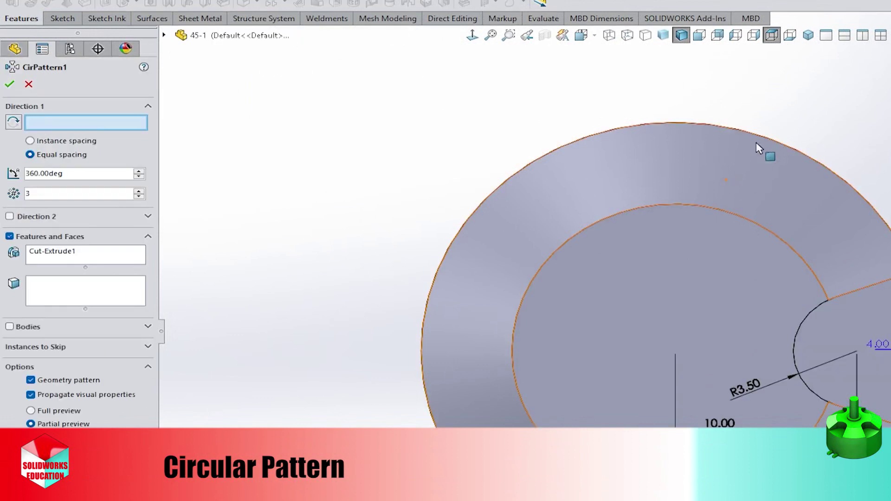
{"action": "left_click", "coordinate": [726, 214]}
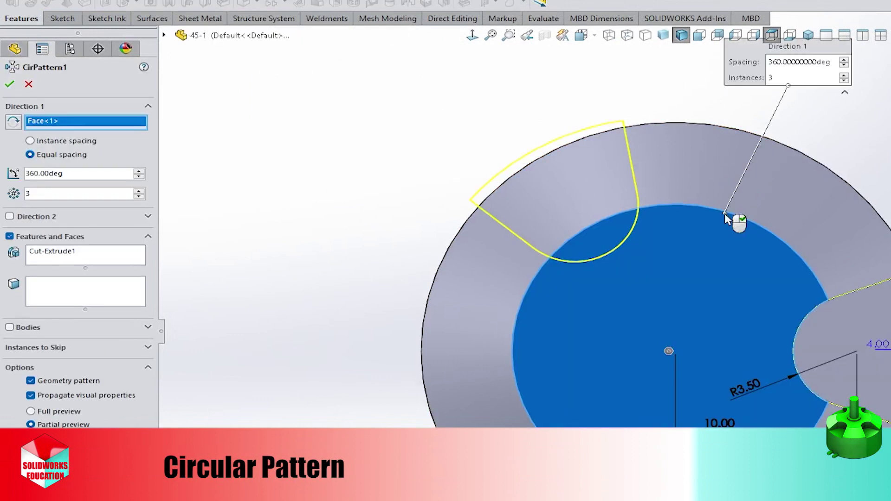
{"action": "left_click", "coordinate": [726, 218]}
{"action": "left_click", "coordinate": [730, 213]}
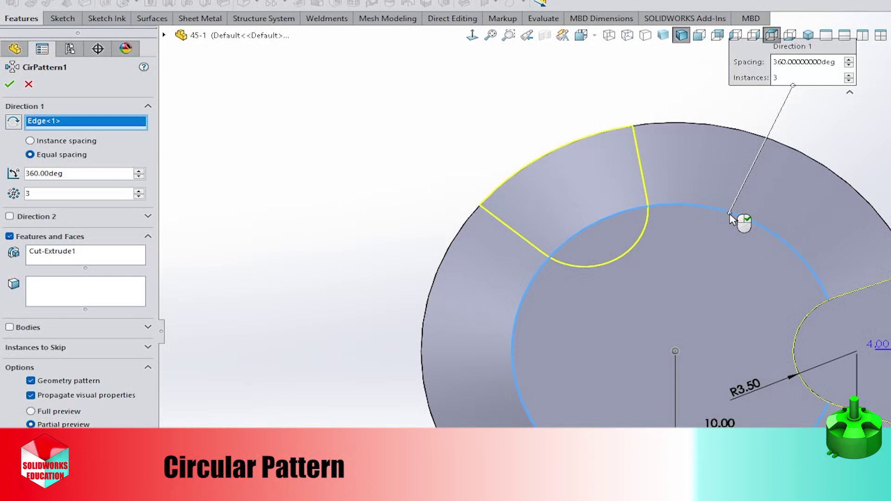
{"action": "left_click", "coordinate": [138, 190]}
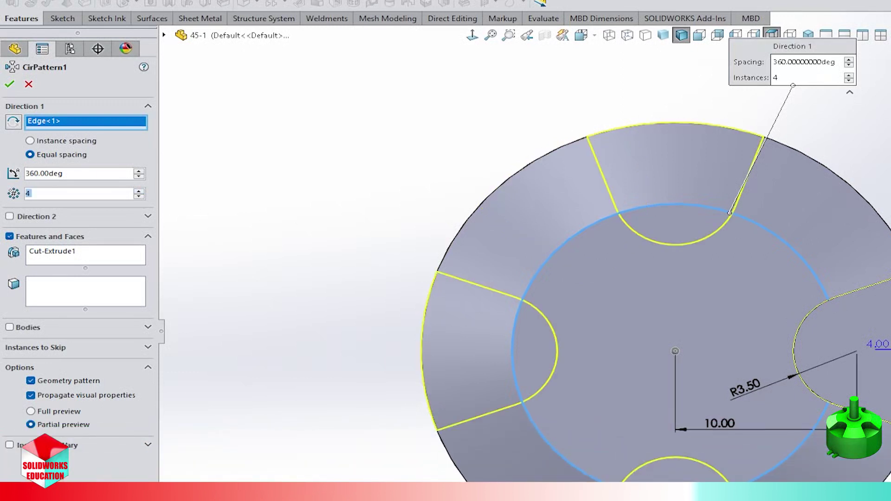
{"action": "key", "text": "Return"}
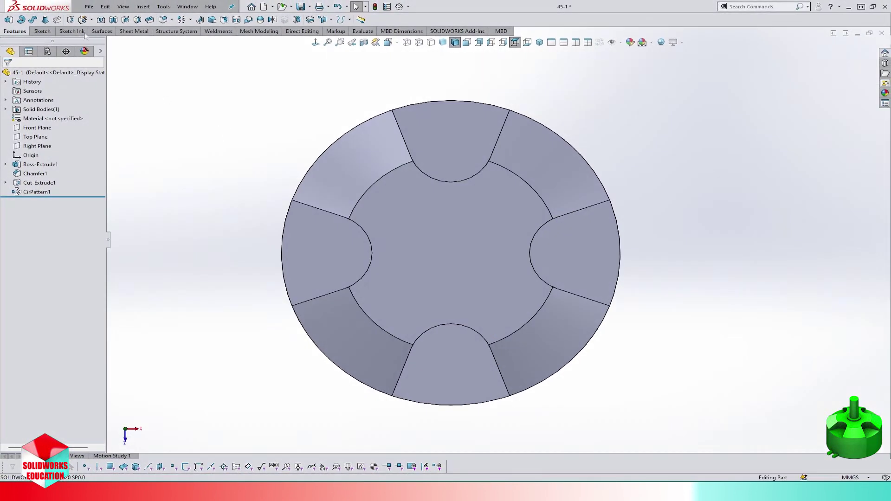
Start a boss extrude on the central top face and sketch a circle about 7.3 mm in diameter centred on the origin.
{"action": "left_click", "coordinate": [21, 21]}
{"action": "left_click", "coordinate": [420, 211]}
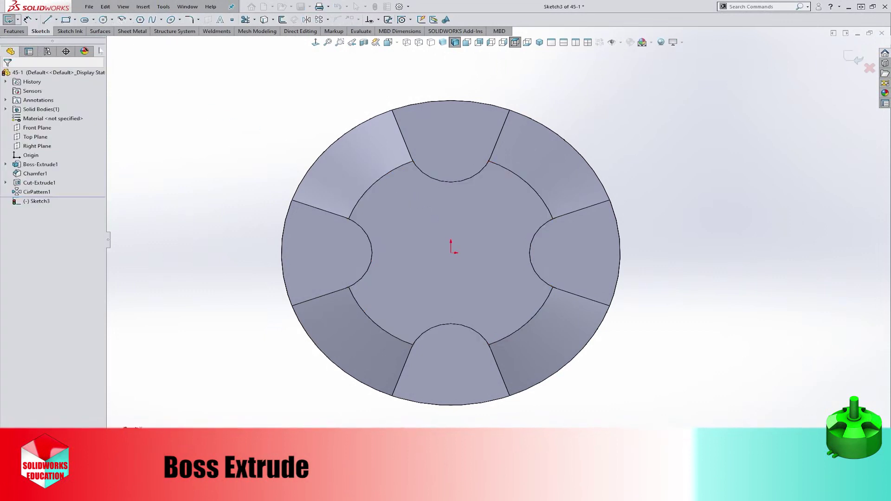
{"action": "left_click", "coordinate": [103, 20]}
{"action": "left_click", "coordinate": [450, 253]}
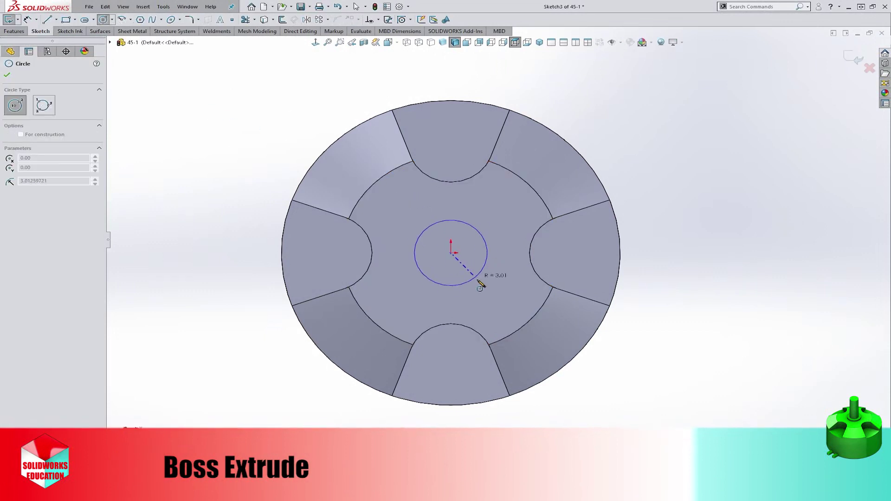
{"action": "left_click", "coordinate": [479, 277]}
Set the central circle's diameter to 7 mm.
{"action": "right_click", "coordinate": [474, 256]}
{"action": "left_click", "coordinate": [564, 245]}
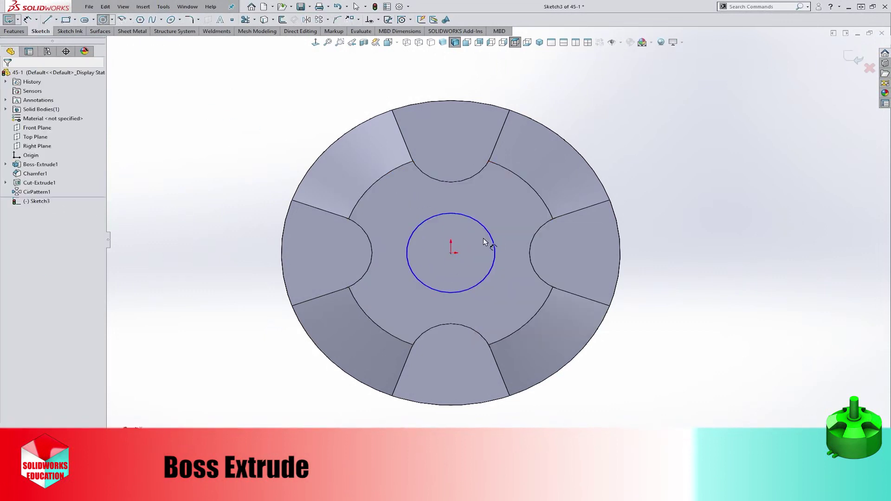
{"action": "left_click", "coordinate": [485, 235]}
{"action": "left_click", "coordinate": [518, 219]}
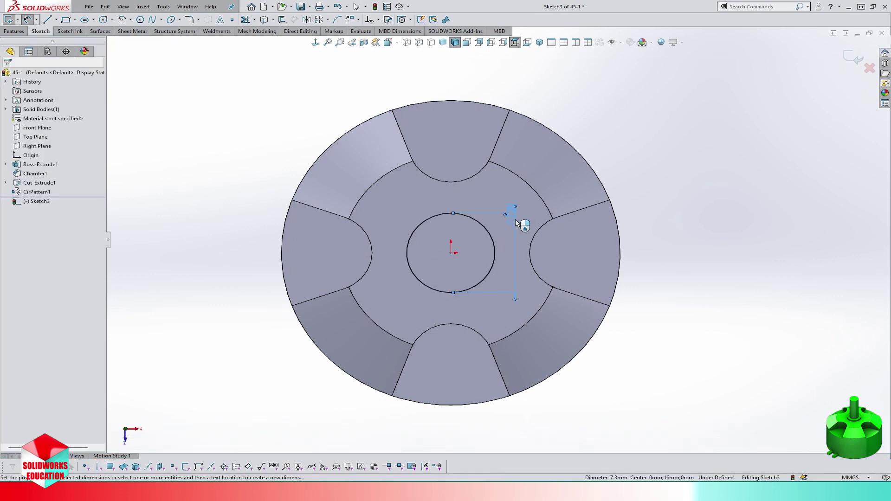
{"action": "key", "text": "Return"}
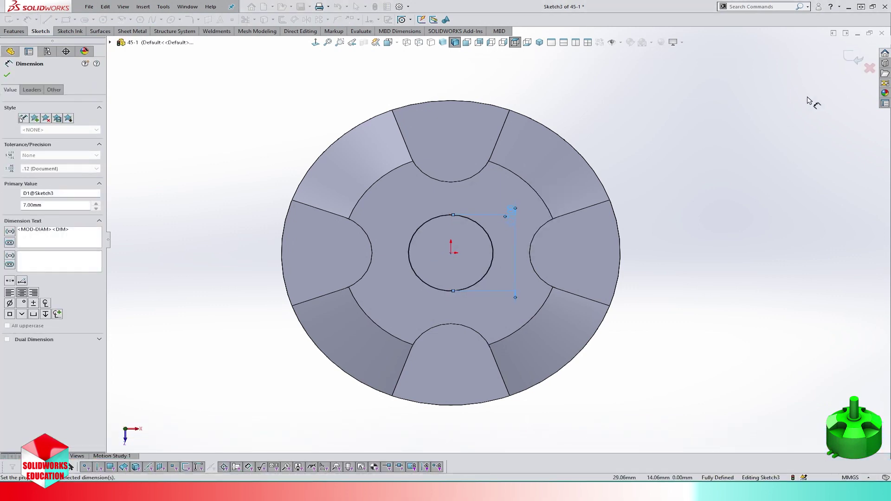
{"action": "key", "text": "Escape"}
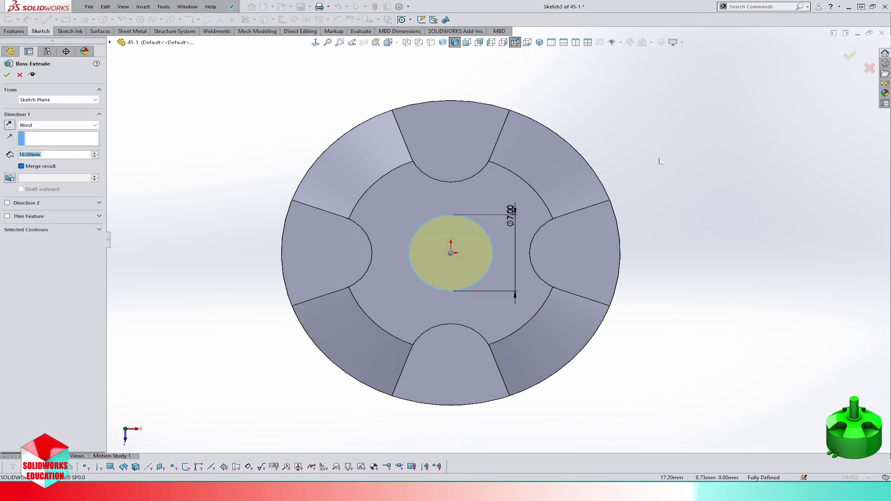
Extrude the 7 mm circle as a Blind boss 0.7 mm high, merged with the body.
{"action": "type", "text": "7"}
{"action": "key", "text": "Return"}
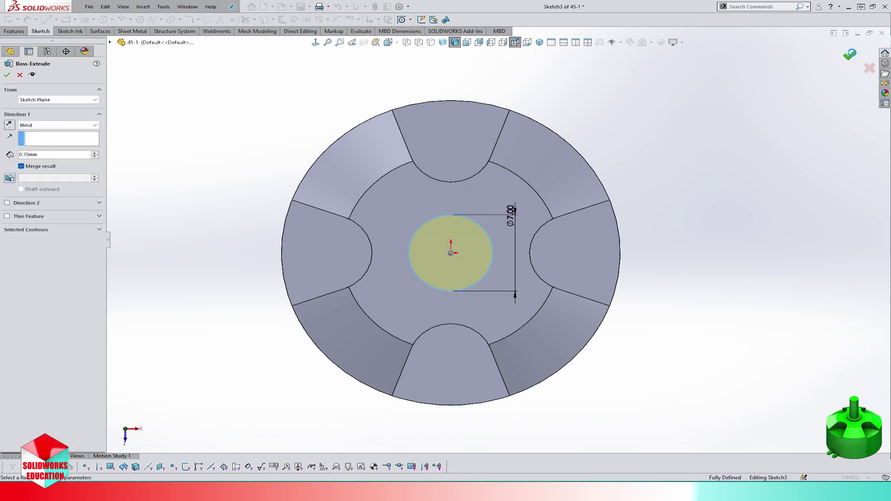
{"action": "left_click", "coordinate": [851, 53]}
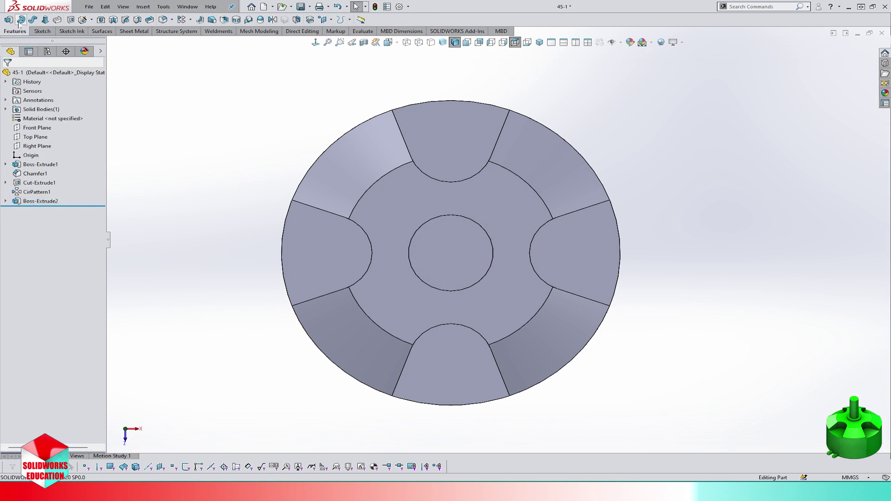
Start a sketch on the central boss's top face and draw a circle about 3.9 mm in diameter centred on the origin.
{"action": "left_click", "coordinate": [438, 235]}
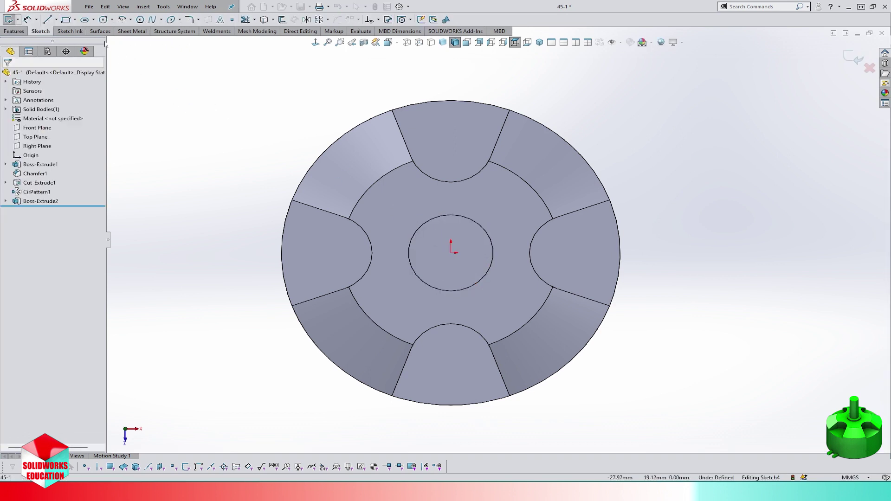
{"action": "left_click", "coordinate": [102, 20]}
{"action": "left_click", "coordinate": [450, 253]}
{"action": "left_click", "coordinate": [466, 269]}
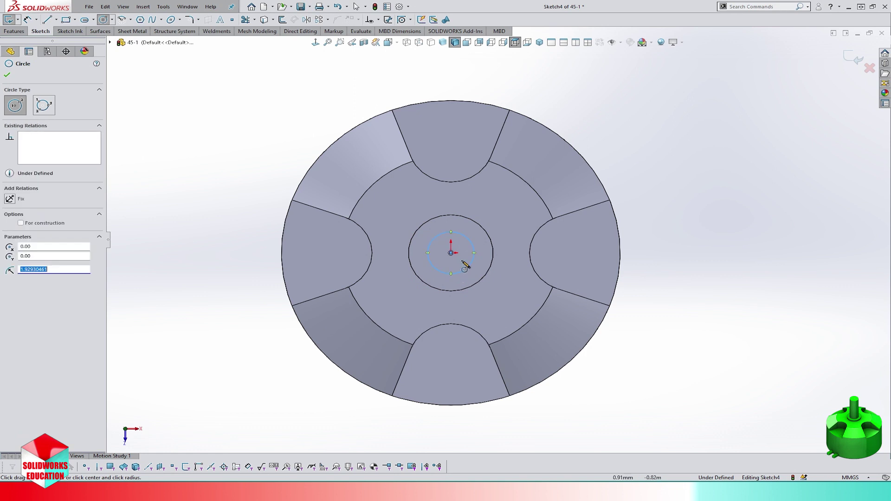
Set the diameter of the circle on the central boss to 4.5 mm.
{"action": "right_click", "coordinate": [464, 261]}
{"action": "left_click", "coordinate": [556, 246]}
{"action": "left_click", "coordinate": [473, 243]}
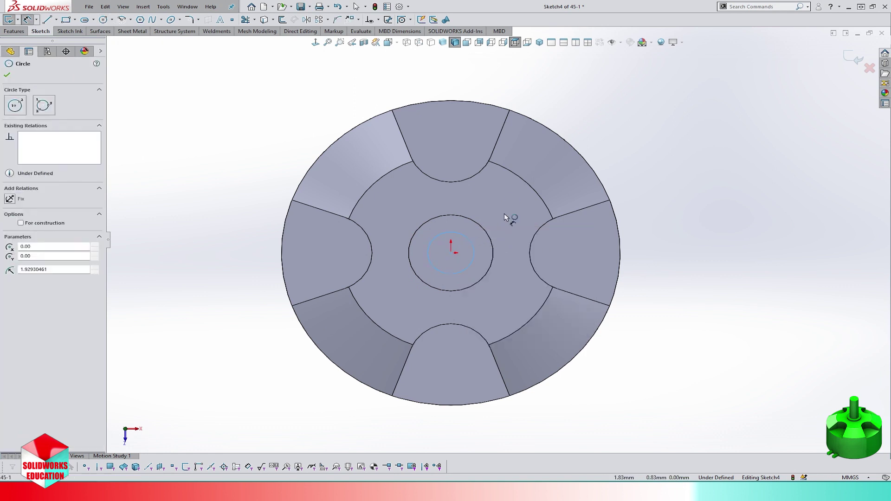
{"action": "left_click", "coordinate": [507, 207]}
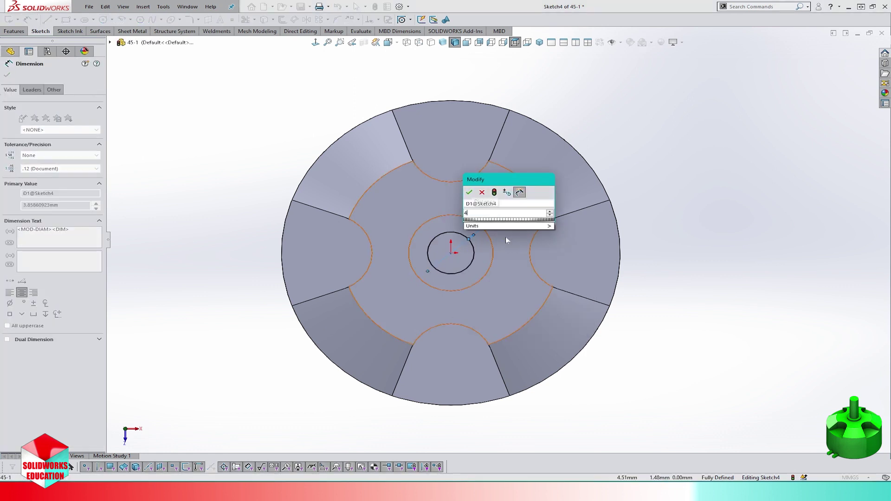
{"action": "type", "text": "4"}
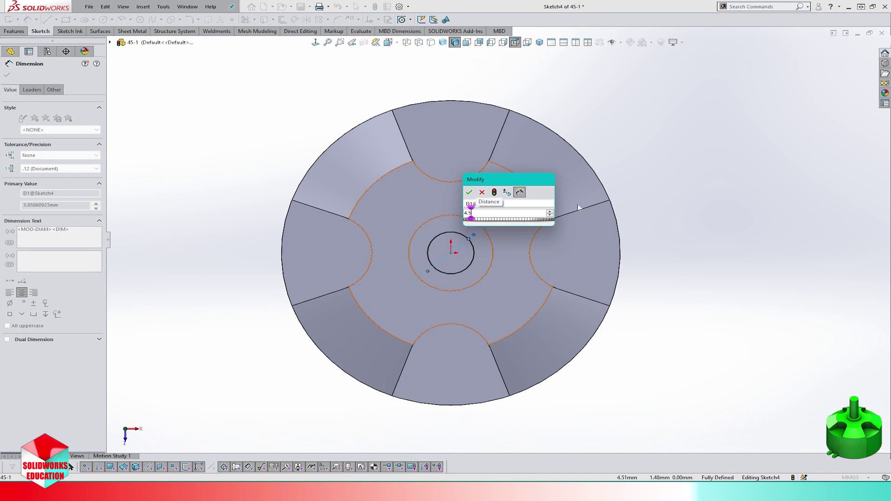
{"action": "key", "text": "Return"}
{"action": "key", "text": "Escape"}
Extrude the 4.5 mm circle as a Blind boss 11 mm high, merged with the body.
{"action": "left_click", "coordinate": [853, 56]}
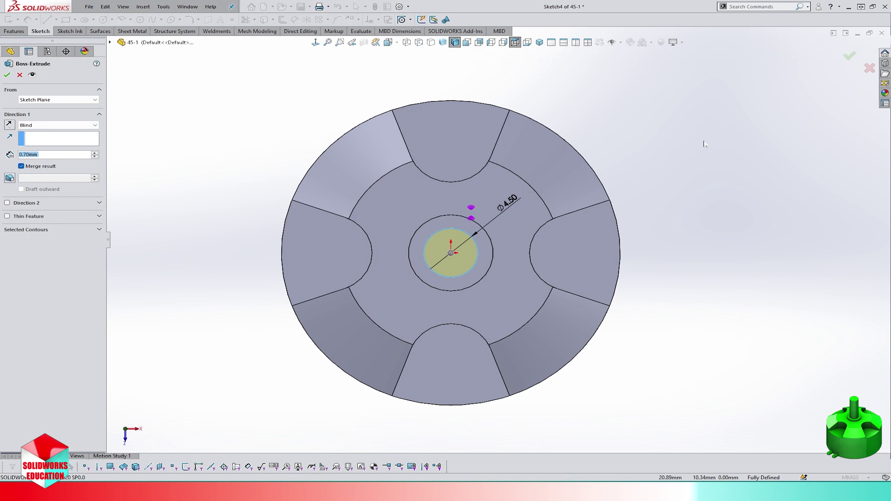
{"action": "type", "text": "11"}
{"action": "key", "text": "Return"}
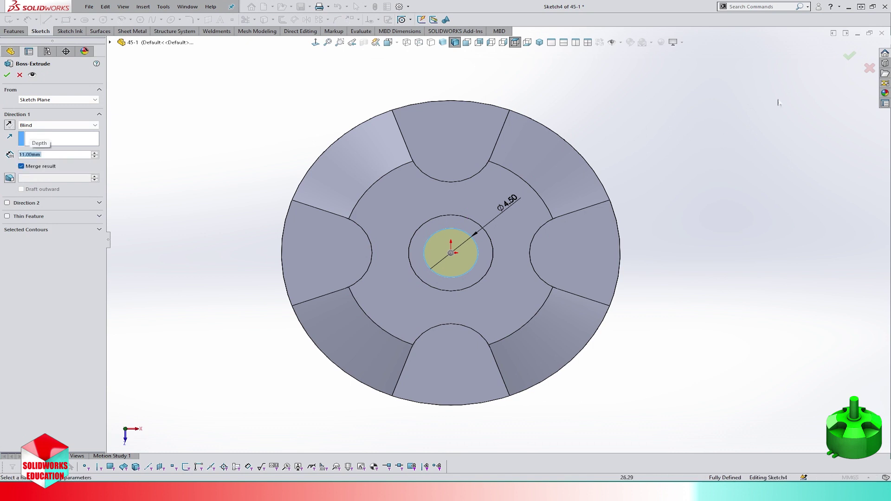
{"action": "left_click", "coordinate": [849, 56]}
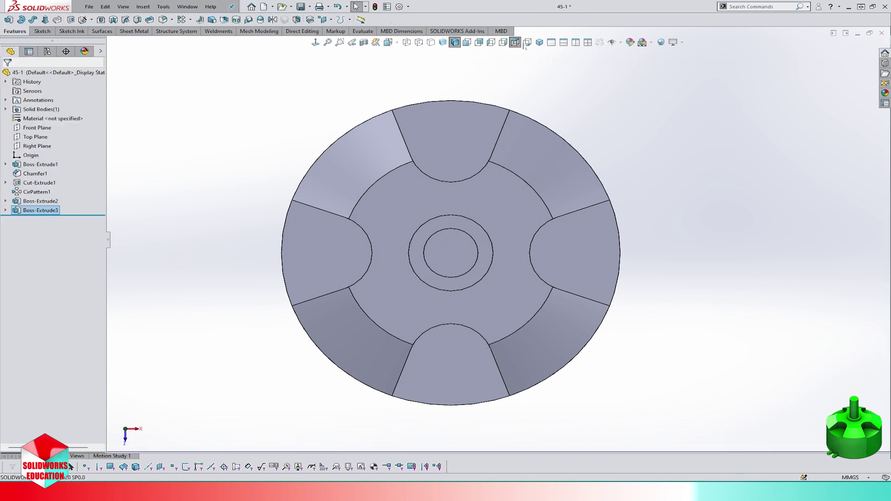
Start a sketch on the cylinder's bottom face and draw a circle about 10.8 mm in diameter centred on the origin.
{"action": "left_click", "coordinate": [595, 351]}
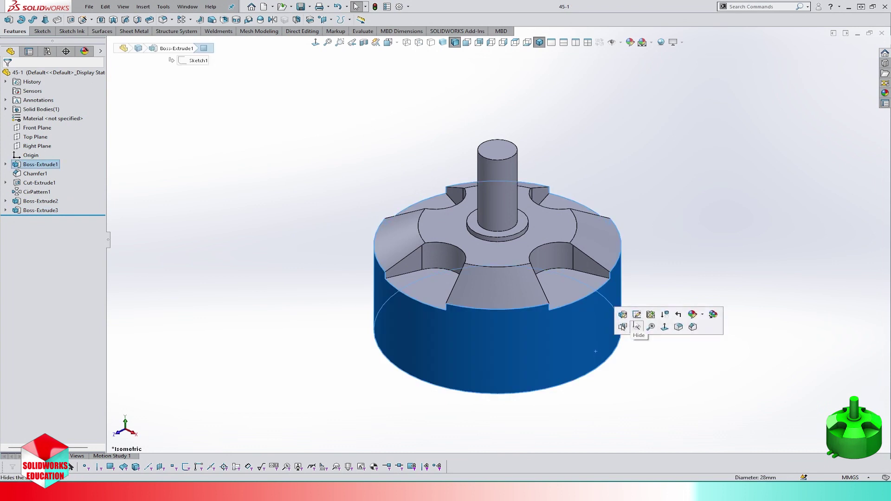
{"action": "left_click", "coordinate": [622, 326]}
{"action": "left_click", "coordinate": [605, 336]}
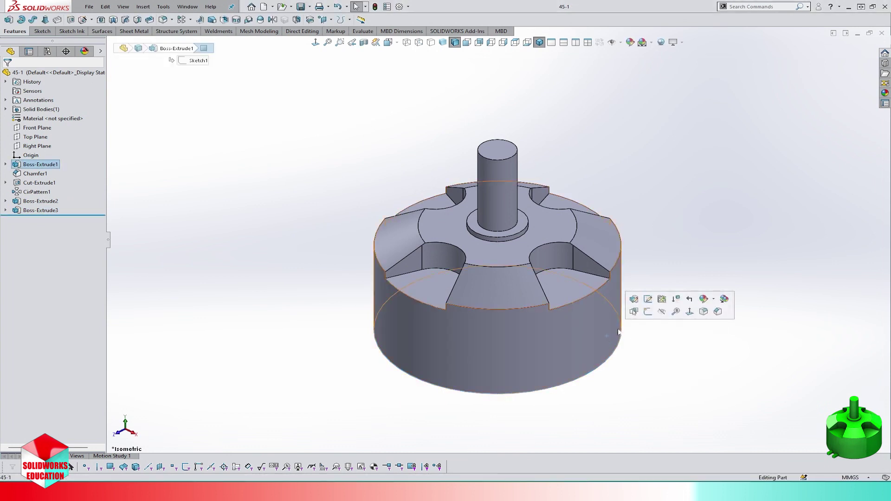
{"action": "left_click", "coordinate": [647, 311]}
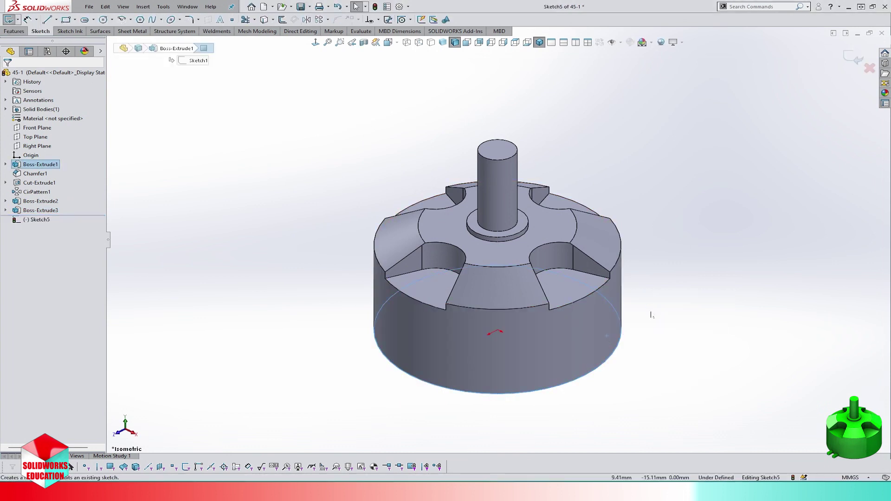
{"action": "left_click", "coordinate": [498, 329]}
{"action": "left_click", "coordinate": [531, 348]}
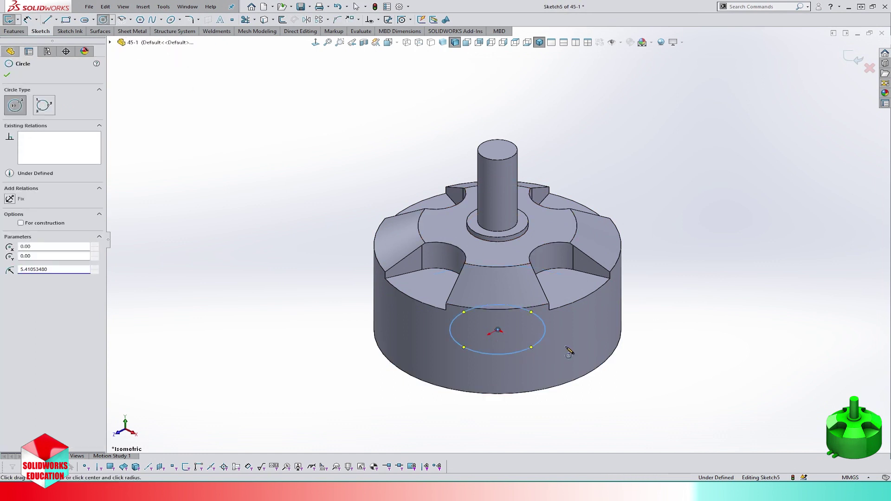
Set the diameter of the circle on the bottom face to 5 mm.
{"action": "right_click", "coordinate": [564, 343]}
{"action": "left_click", "coordinate": [642, 334]}
{"action": "key", "text": "d"}
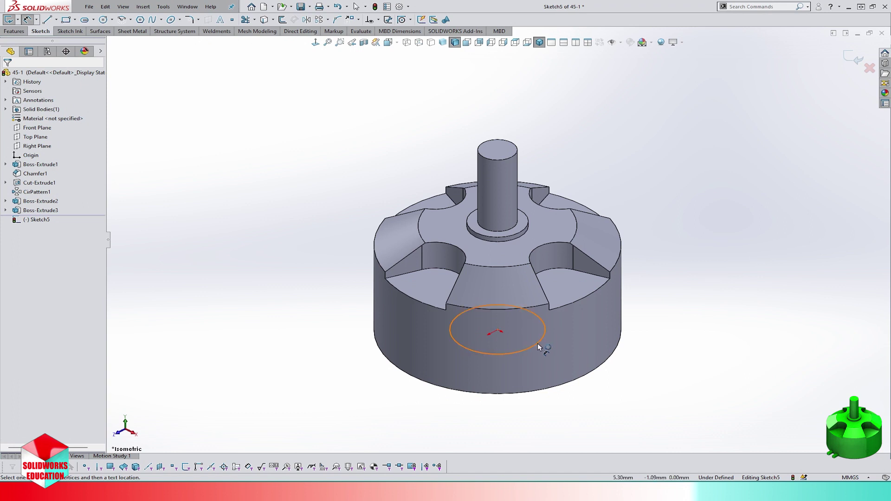
{"action": "left_click", "coordinate": [537, 343]}
{"action": "left_click", "coordinate": [588, 338]}
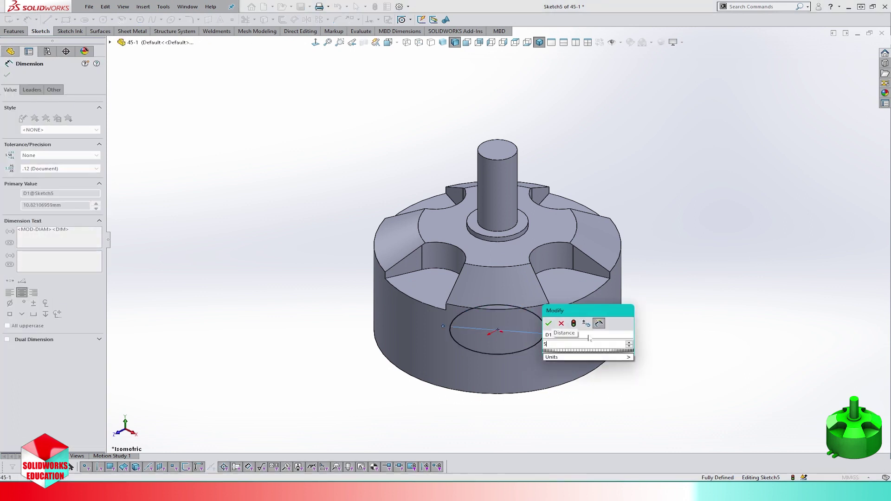
{"action": "type", "text": "5"}
{"action": "key", "text": "Return"}
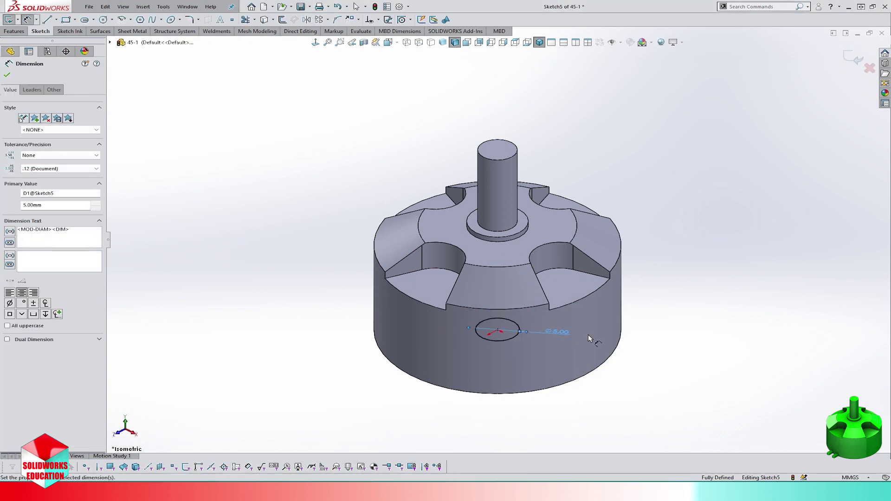
{"action": "right_click", "coordinate": [668, 324]}
{"action": "left_click", "coordinate": [686, 346]}
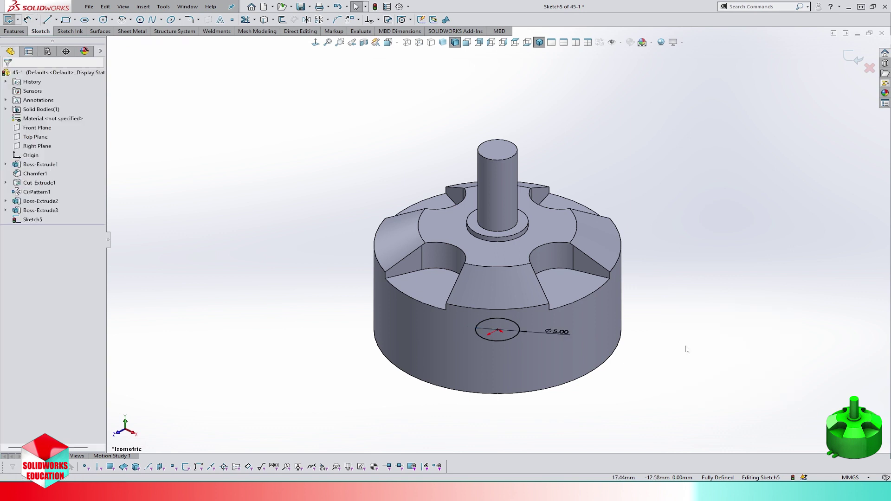
{"action": "right_click", "coordinate": [685, 346]}
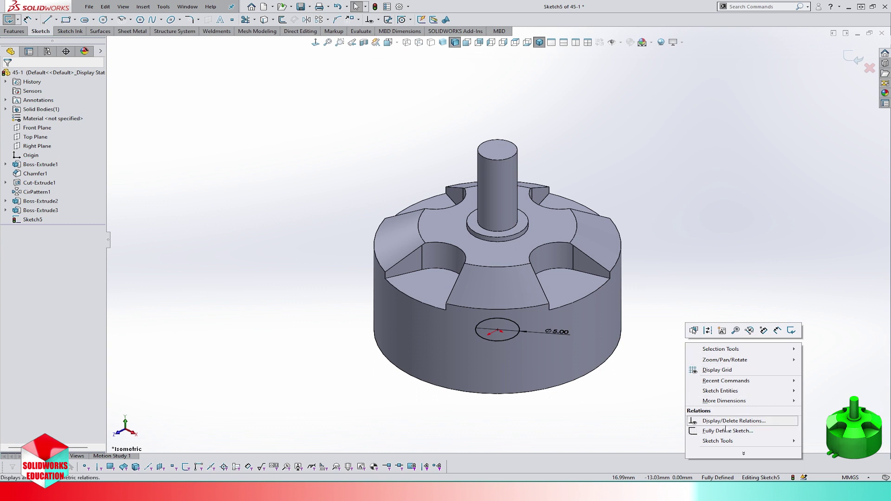
{"action": "left_click", "coordinate": [805, 132]}
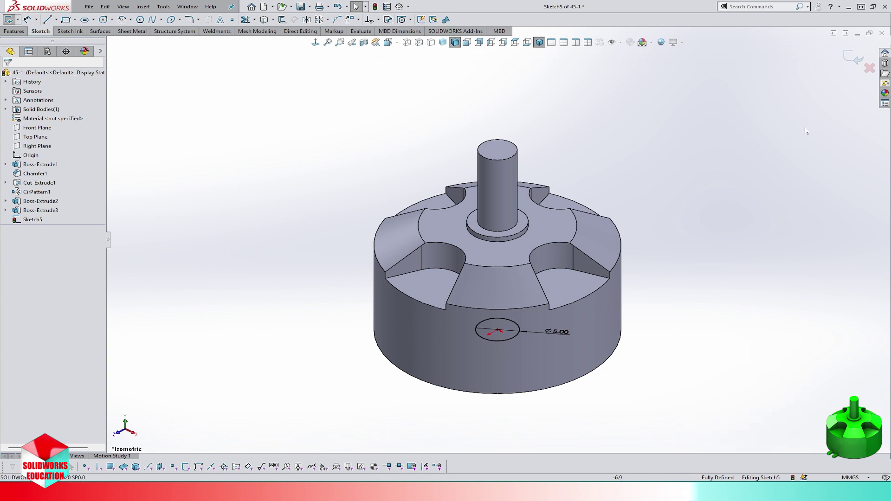
Extrude the bottom circle as a Blind boss 5 mm deep, pointing away from the cylinder and merged with the body.
{"action": "left_click", "coordinate": [858, 58]}
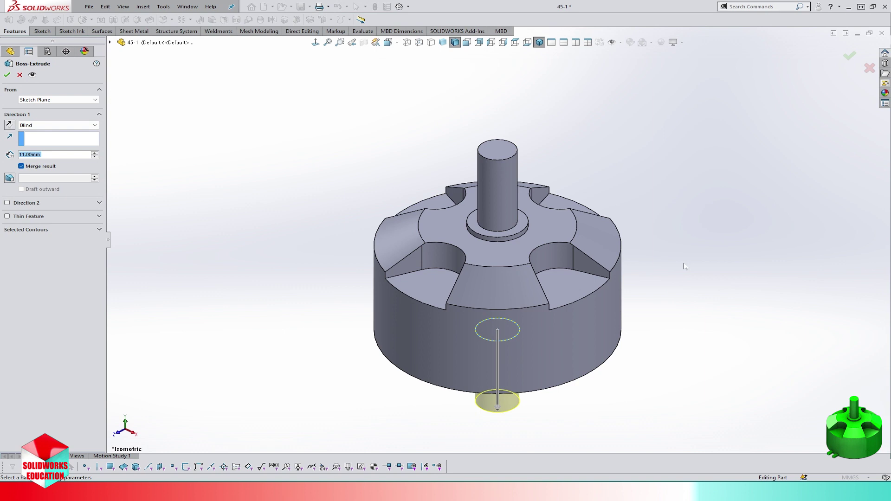
{"action": "type", "text": "5"}
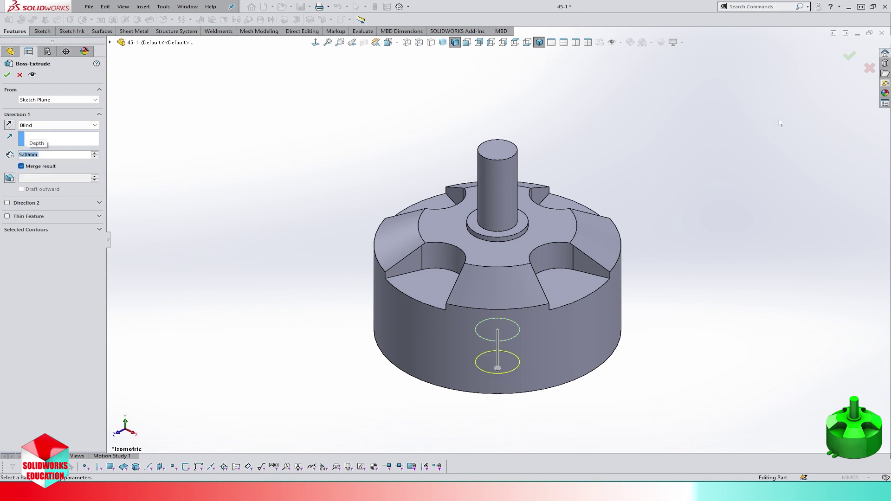
{"action": "right_click", "coordinate": [781, 116]}
{"action": "left_click", "coordinate": [800, 172]}
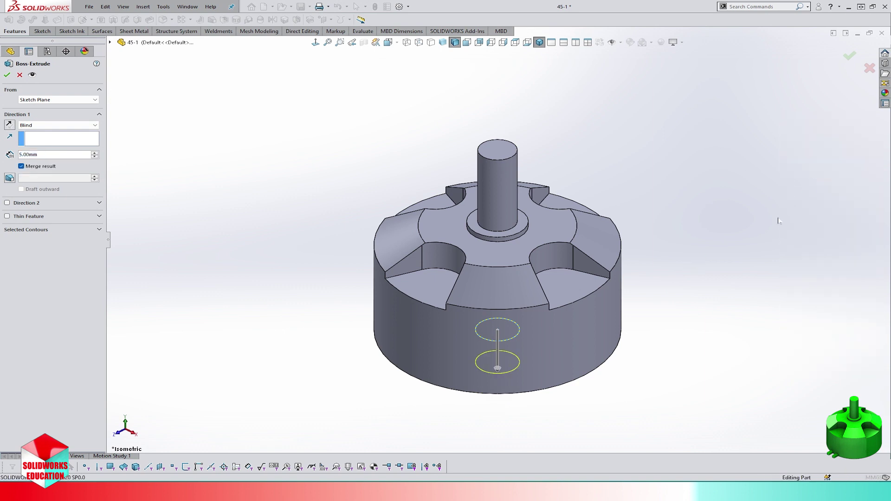
Orient the view normal to the cylinder's bottom face and display the model with hidden lines visible.
{"action": "middle_click_drag", "start_coordinate": [570, 306], "coordinate": [573, 216]}
{"action": "scroll", "coordinate": [648, 290], "scroll_direction": "up", "scroll_amount": 2}
{"action": "left_click", "coordinate": [535, 306]}
{"action": "left_click", "coordinate": [620, 285]}
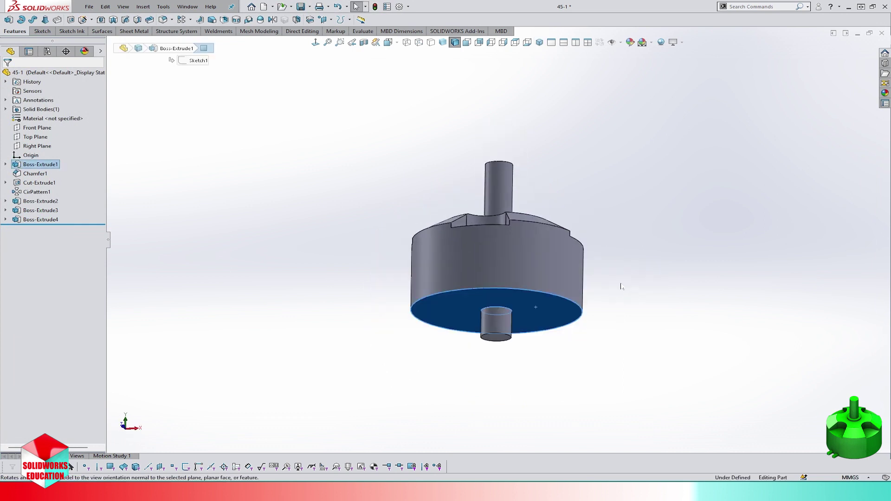
{"action": "left_click", "coordinate": [419, 42]}
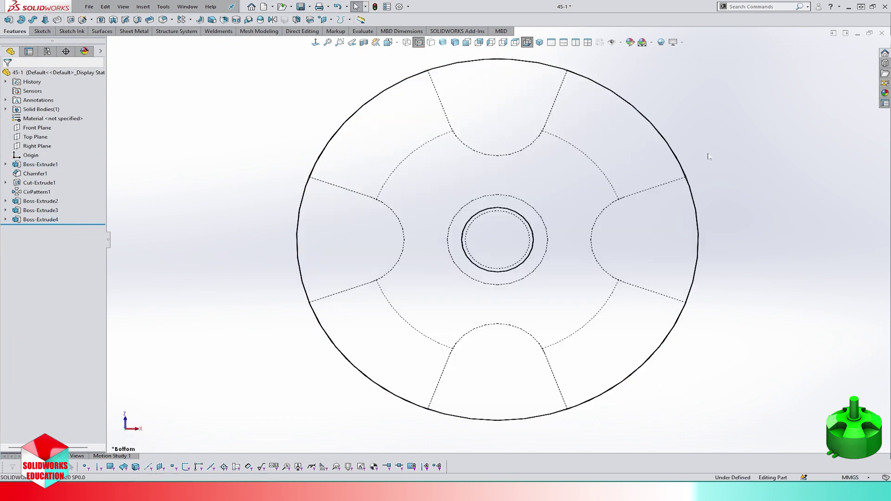
{"action": "scroll", "coordinate": [728, 174], "scroll_direction": "up", "scroll_amount": 2}
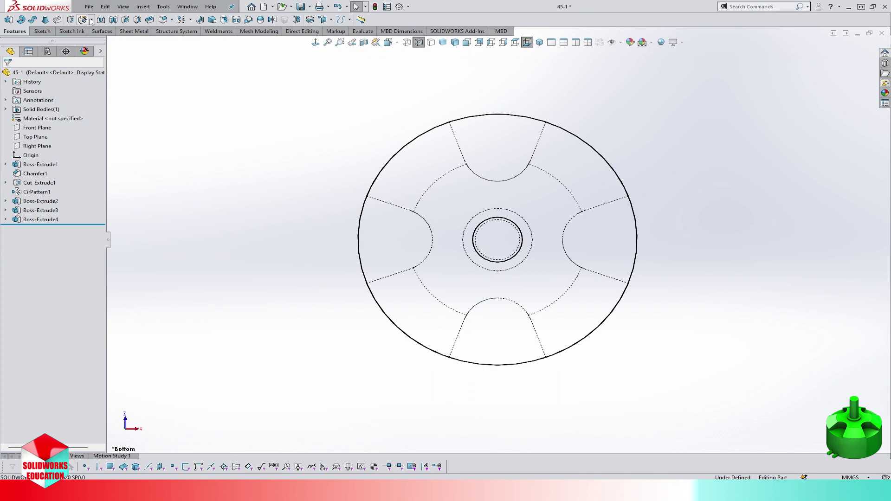
Start a Hole Wizard ISO bottoming tapped hole with Blind end condition and set its size to M2.
{"action": "left_click", "coordinate": [92, 19]}
{"action": "left_click", "coordinate": [106, 29]}
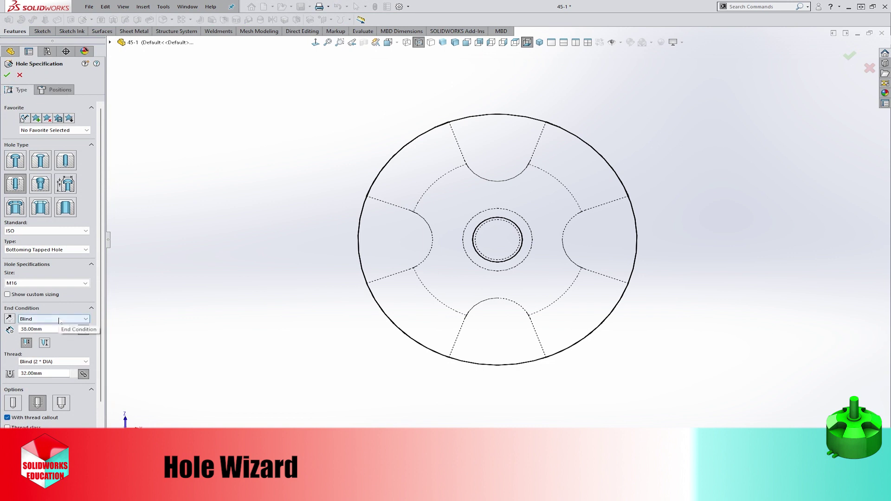
{"action": "left_click", "coordinate": [57, 284]}
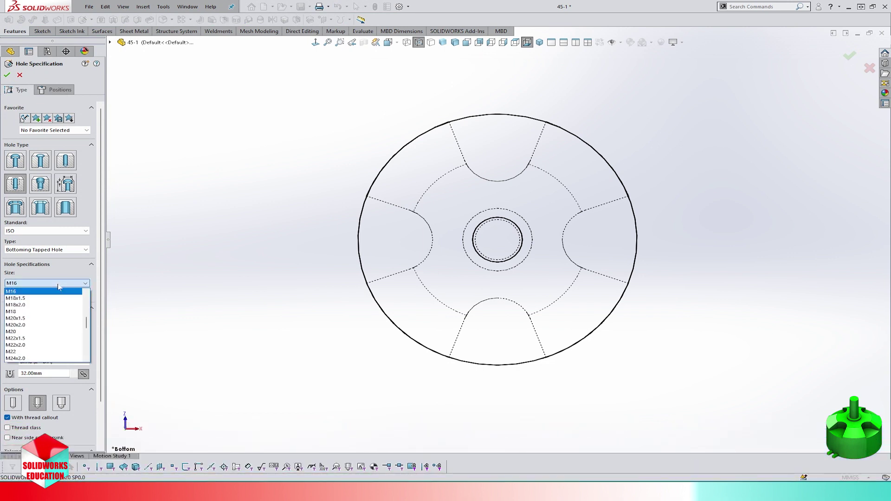
{"action": "scroll", "coordinate": [51, 315], "scroll_direction": "up", "scroll_amount": 10}
{"action": "left_click", "coordinate": [55, 306]}
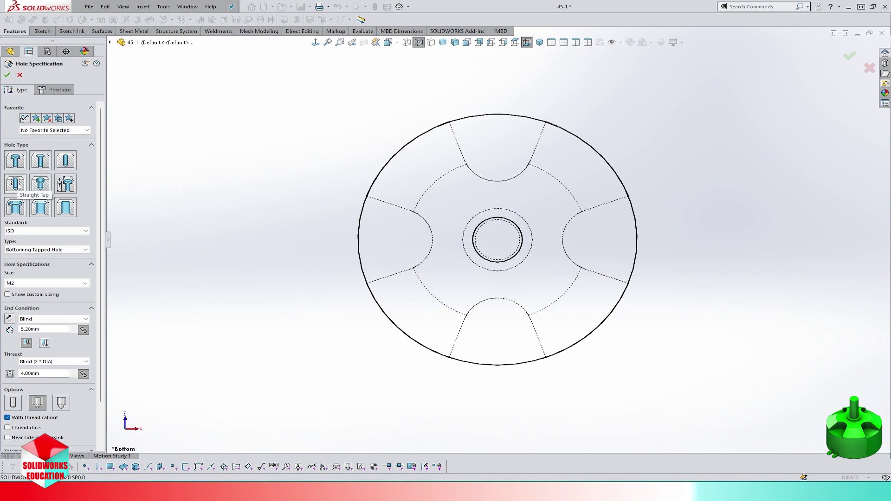
Choose the bottom face for the hole positions and sketch a horizontal centerline about 20 mm long through the origin.
{"action": "left_click", "coordinate": [55, 89]}
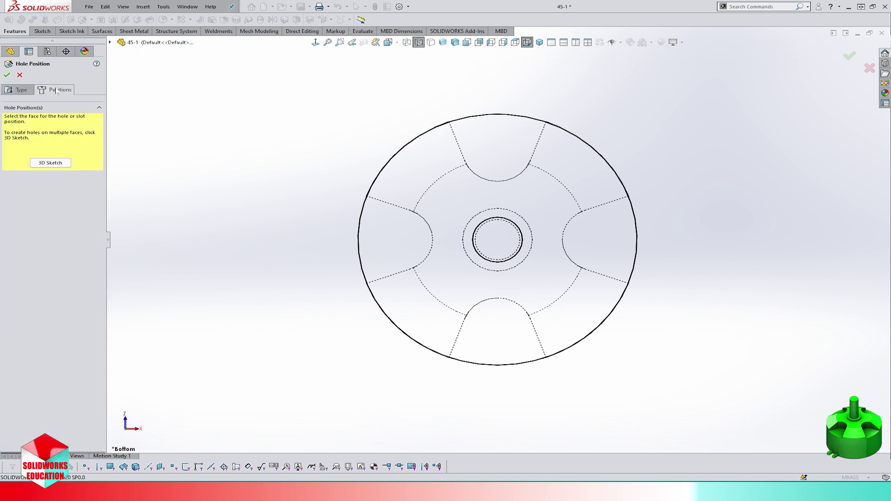
{"action": "left_click", "coordinate": [455, 210]}
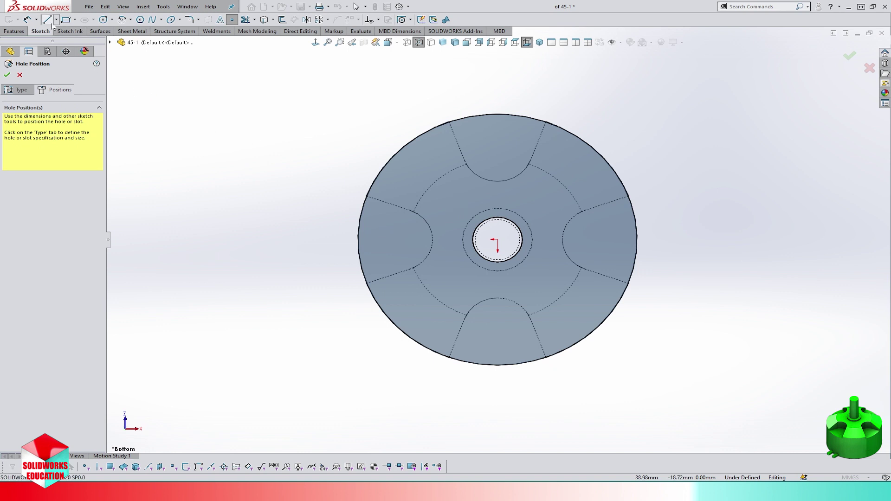
{"action": "left_click", "coordinate": [56, 20]}
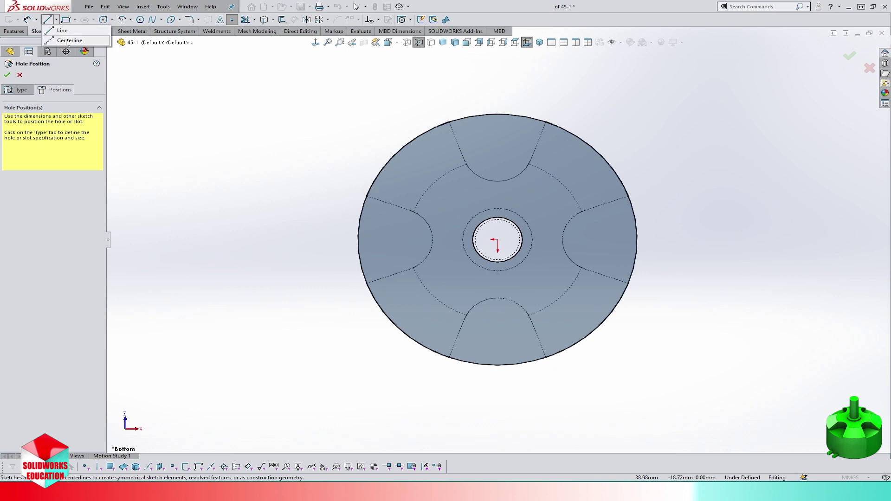
{"action": "left_click", "coordinate": [67, 41]}
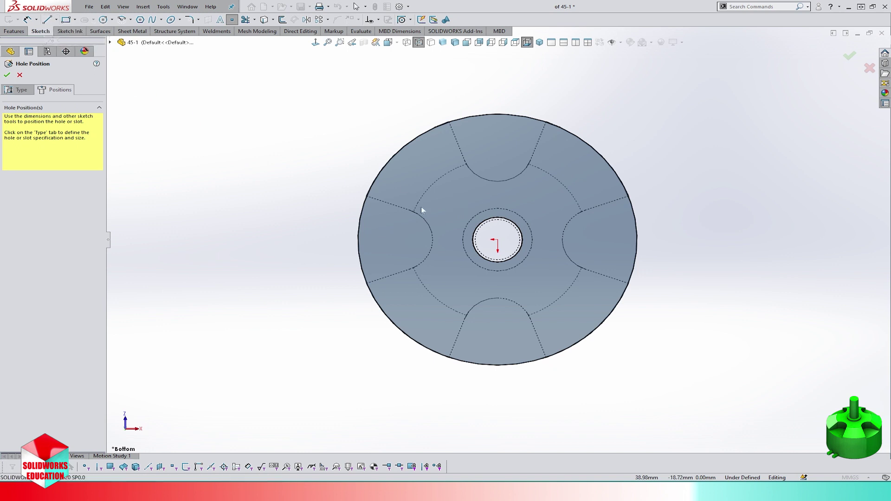
{"action": "left_click", "coordinate": [403, 239]}
{"action": "left_click", "coordinate": [598, 240]}
{"action": "key", "text": "Escape"}
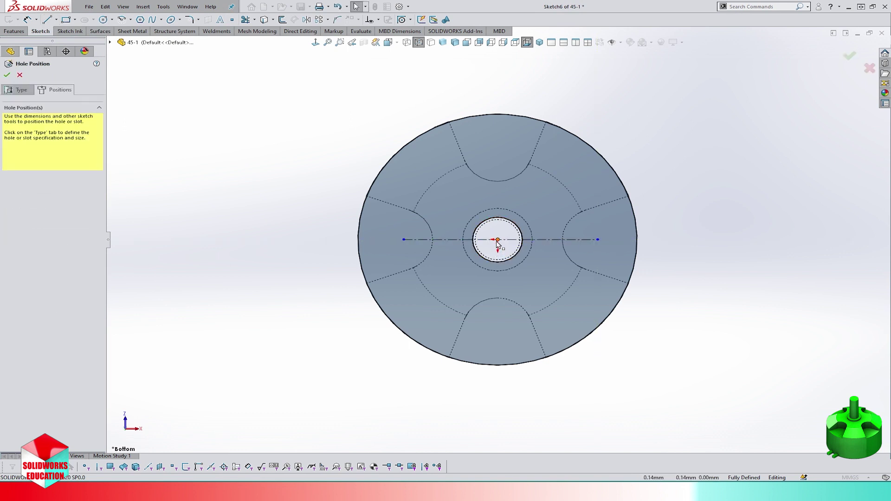
Add a Midpoint relation between the horizontal centerline and the origin.
{"action": "left_click", "coordinate": [522, 239]}
{"action": "left_click", "coordinate": [498, 240], "text": "ctrl"}
{"action": "left_click", "coordinate": [534, 203]}
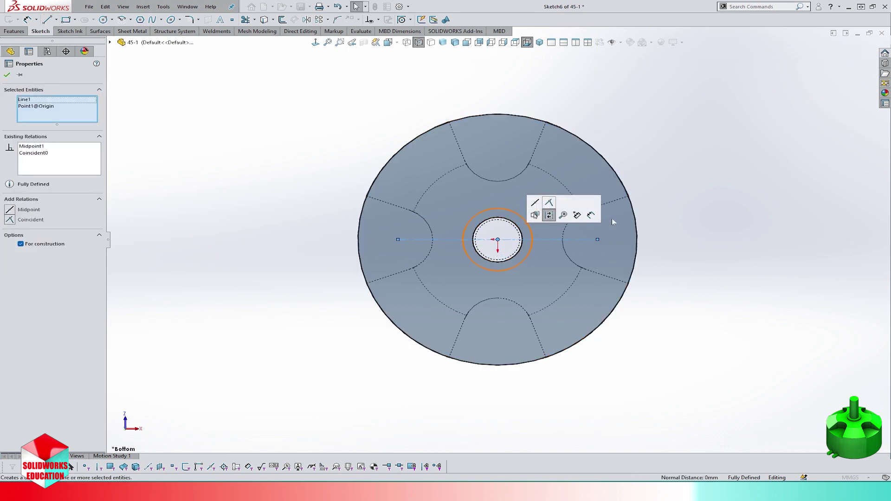
{"action": "left_click", "coordinate": [693, 223]}
Dimension the horizontal centerline's length to 19 mm.
{"action": "right_click", "coordinate": [693, 226]}
{"action": "left_click", "coordinate": [758, 211]}
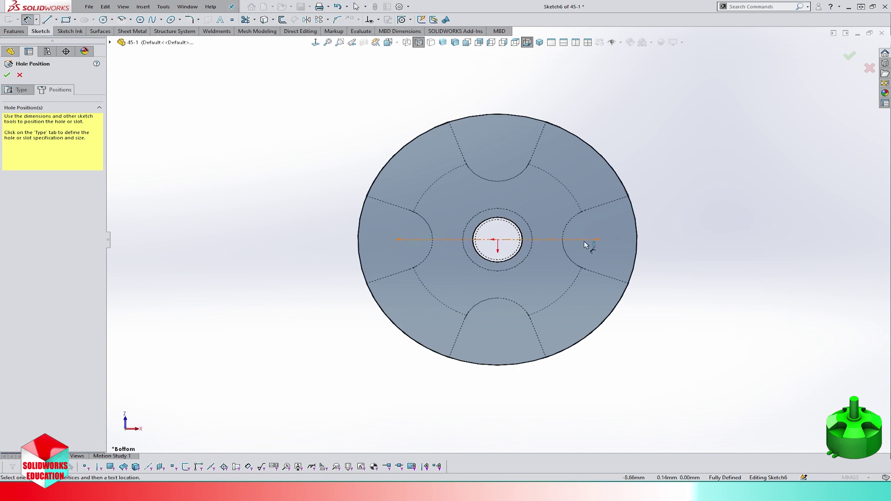
{"action": "left_click", "coordinate": [550, 262]}
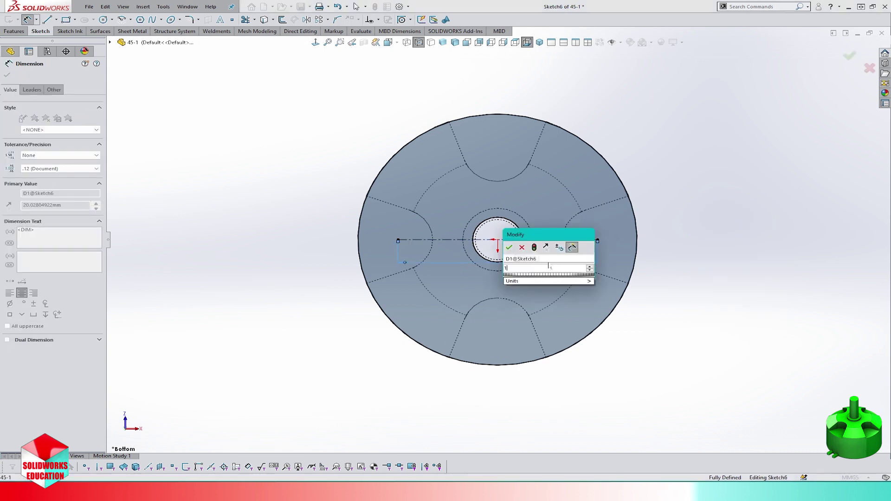
{"action": "type", "text": "19"}
{"action": "key", "text": "Return"}
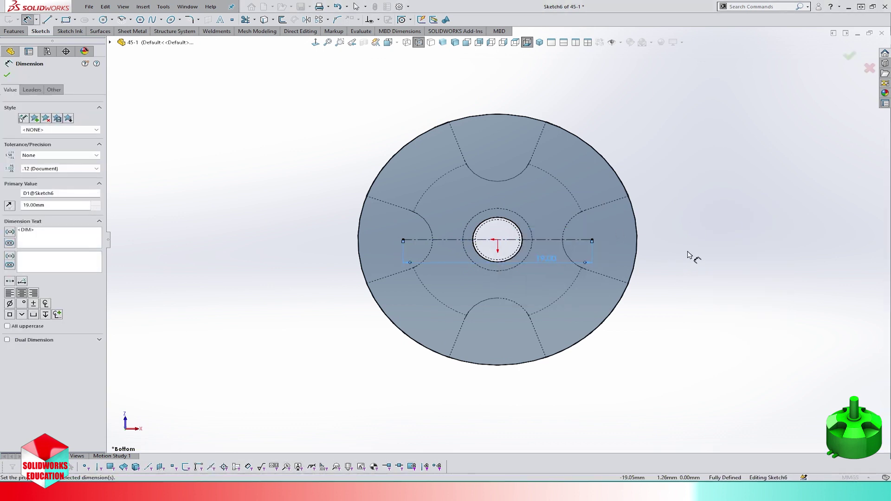
{"action": "right_click", "coordinate": [692, 255]}
{"action": "left_click", "coordinate": [695, 277]}
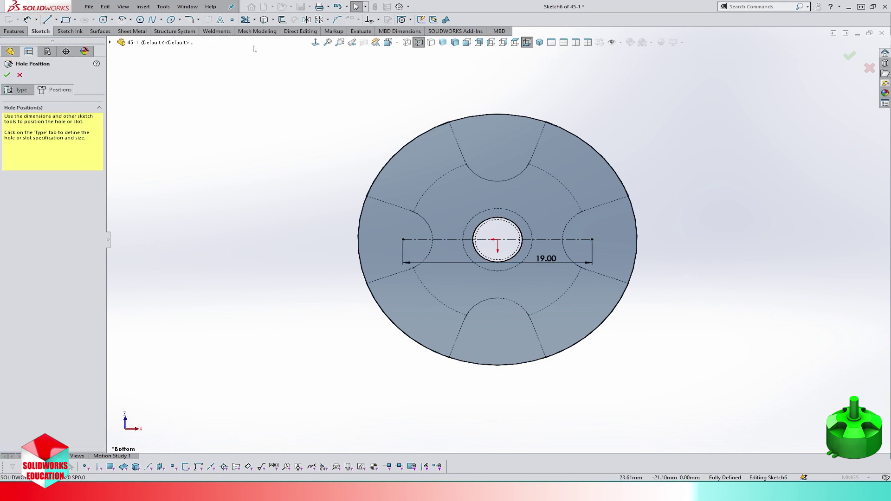
Place M2 tapped hole points on both endpoints of the 19 mm centerline and finish the hole feature.
{"action": "left_click", "coordinate": [232, 20]}
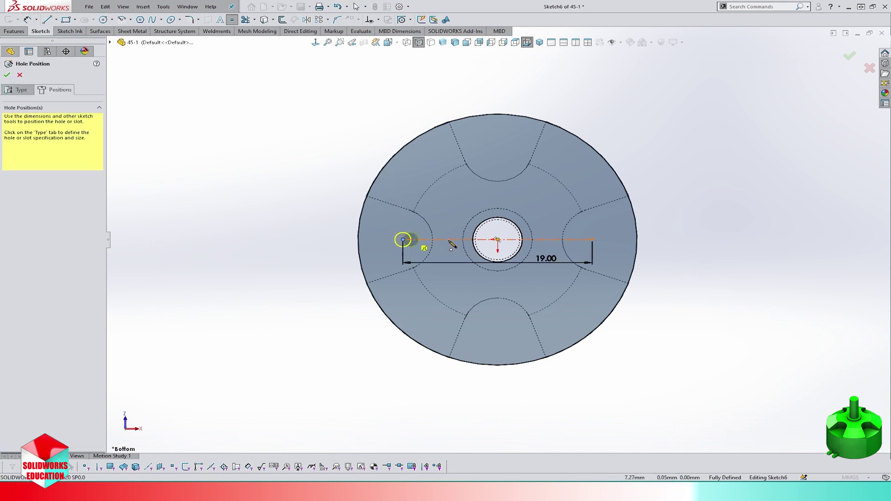
{"action": "left_click", "coordinate": [591, 240]}
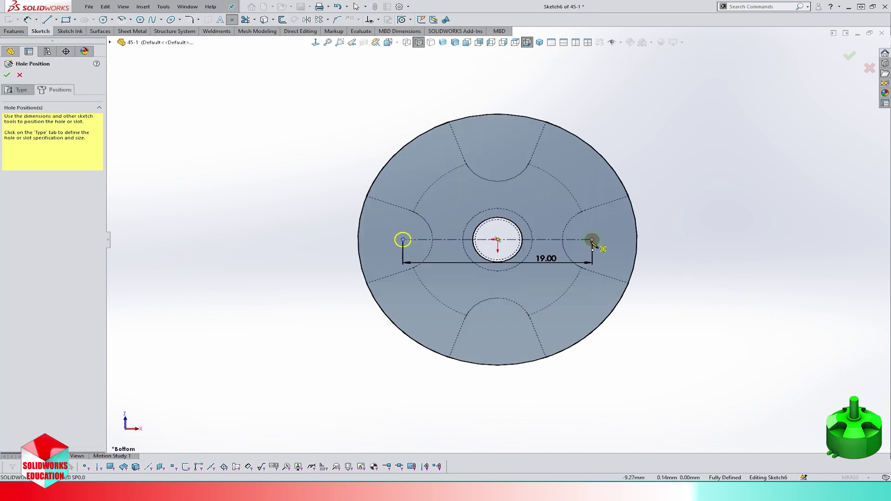
{"action": "left_click", "coordinate": [848, 56]}
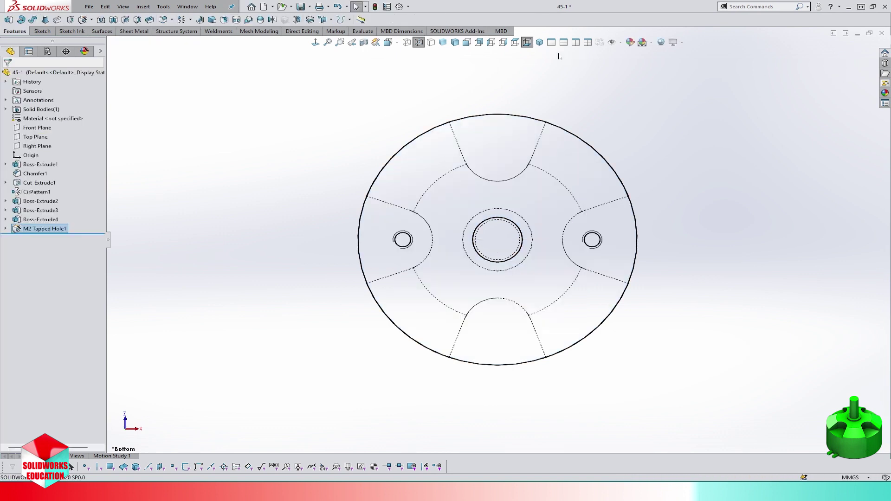
Sketch a corner rectangle about 1.57 by 0.58 mm on the Front Plane, just above the cylinder's bottom edge and beside the origin.
{"action": "left_click", "coordinate": [539, 42]}
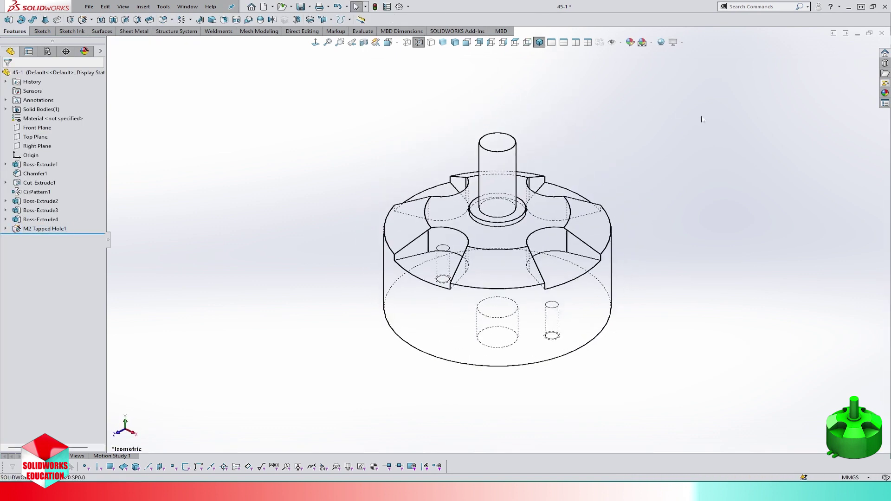
{"action": "left_click", "coordinate": [467, 42]}
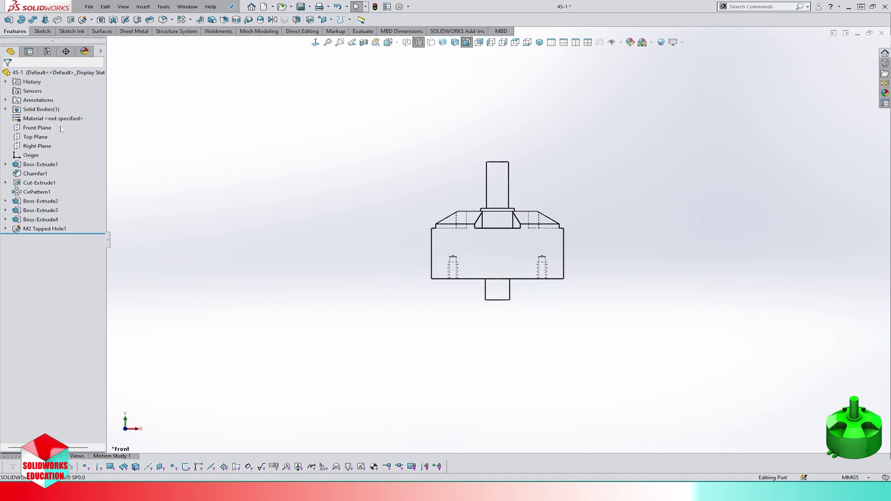
{"action": "left_click", "coordinate": [37, 128]}
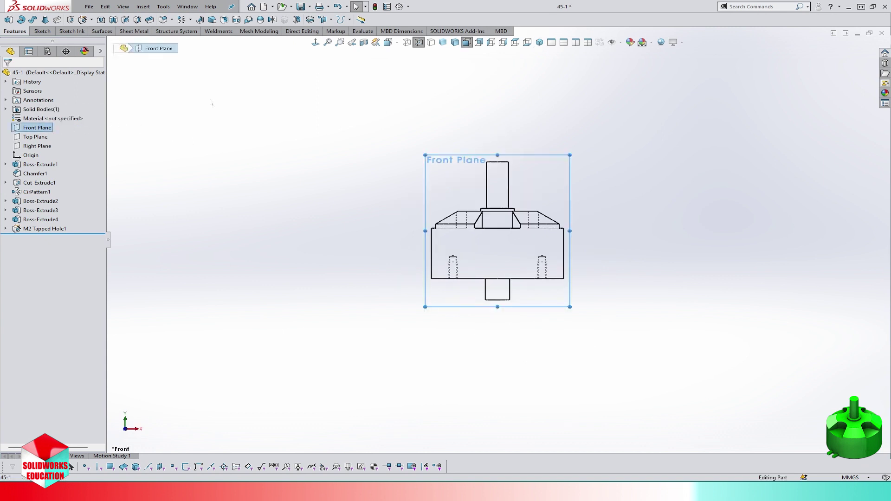
{"action": "left_click", "coordinate": [41, 31]}
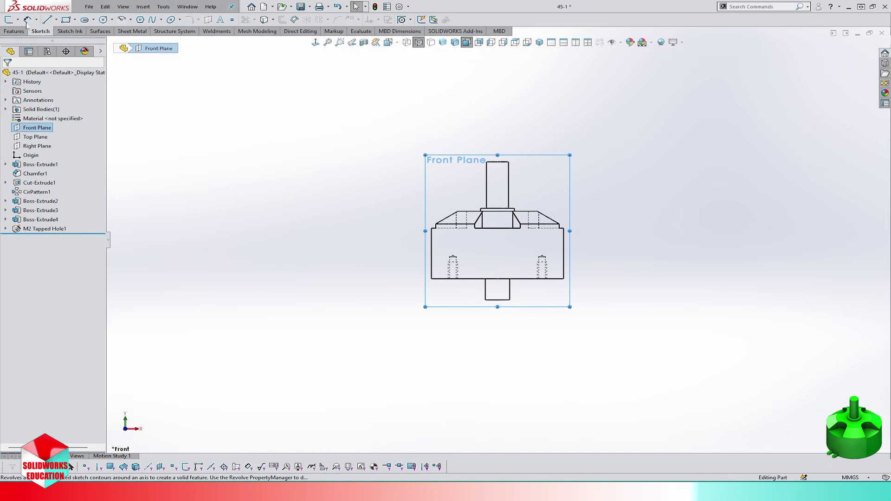
{"action": "left_click", "coordinate": [66, 20]}
{"action": "scroll", "coordinate": [510, 270], "scroll_direction": "down", "scroll_amount": 8}
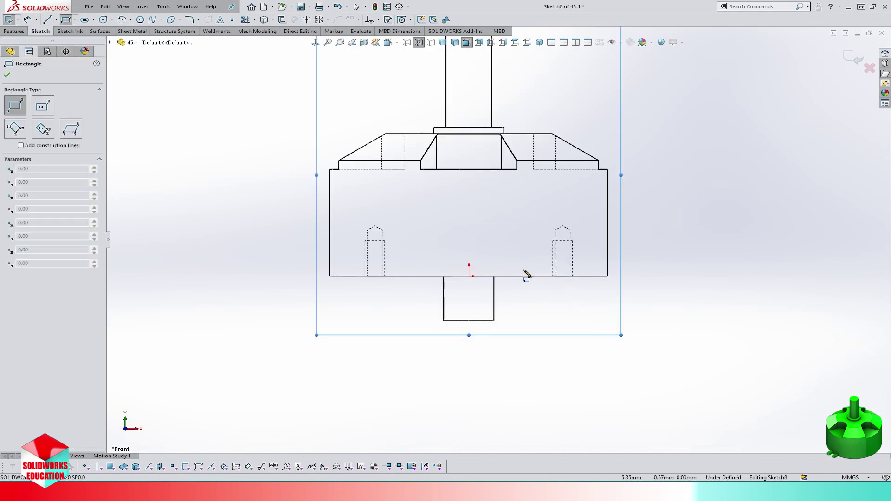
{"action": "left_click", "coordinate": [477, 248]}
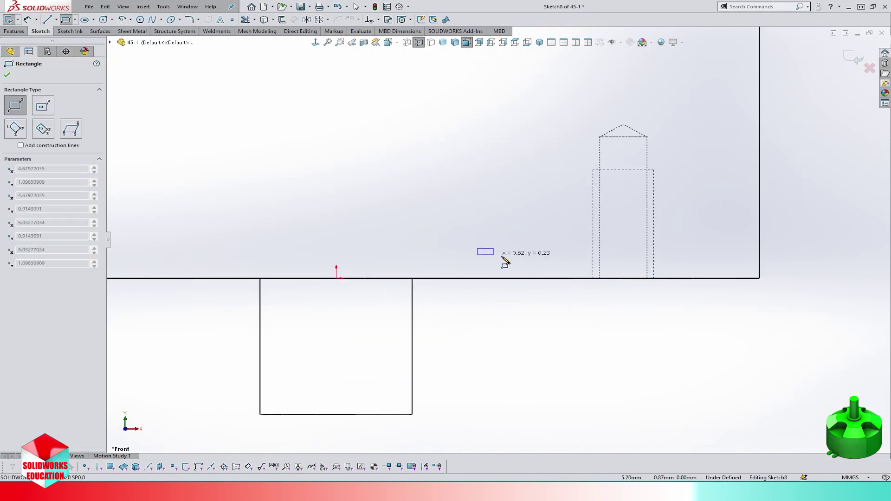
{"action": "left_click", "coordinate": [524, 264]}
Draw a vertical centerline upward from the origin.
{"action": "left_click", "coordinate": [56, 20]}
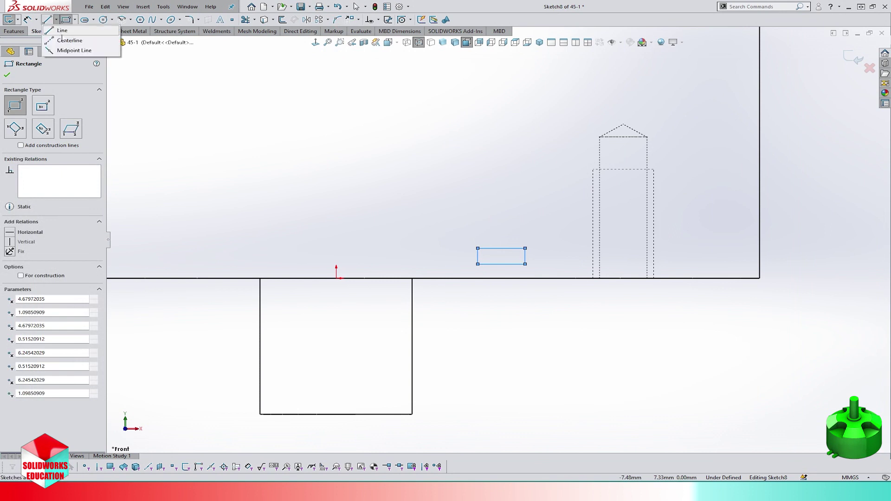
{"action": "left_click", "coordinate": [55, 36]}
{"action": "left_click", "coordinate": [337, 278]}
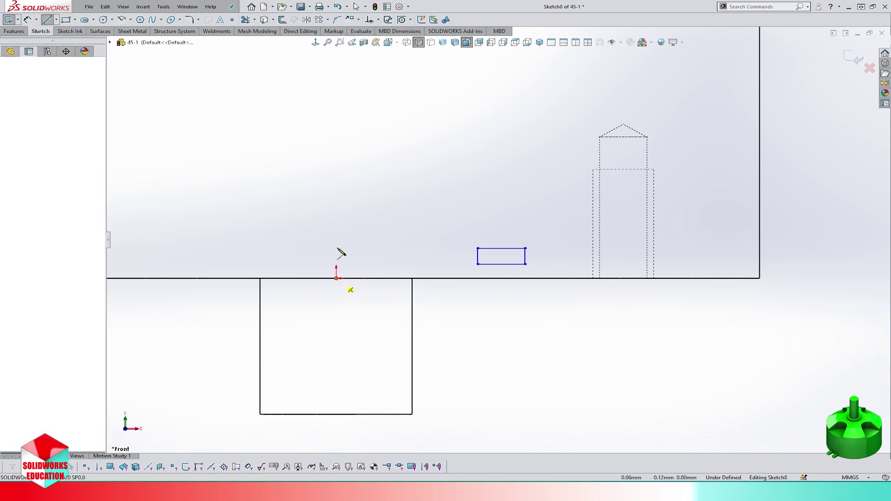
{"action": "left_click", "coordinate": [335, 193]}
{"action": "right_click", "coordinate": [404, 166]}
{"action": "left_click", "coordinate": [421, 171]}
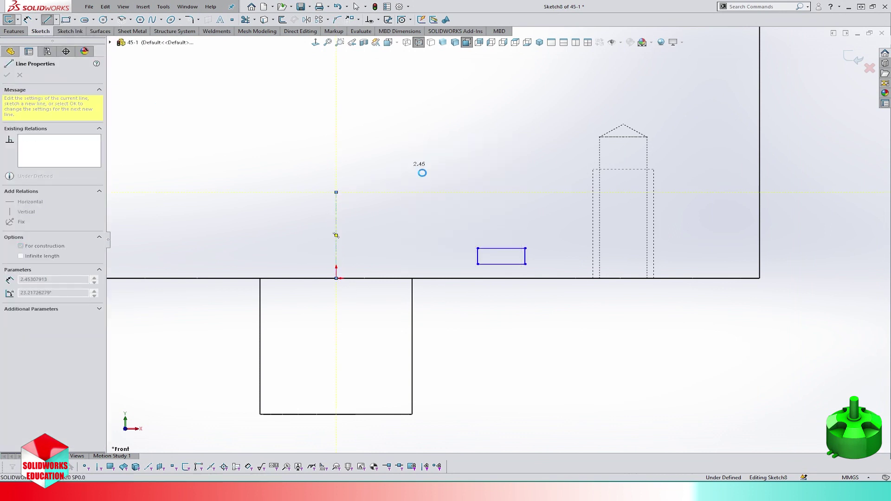
Mirror the four rectangle lines about the vertical centerline, keeping the original.
{"action": "left_click", "coordinate": [306, 20]}
{"action": "left_click_drag", "start_coordinate": [444, 209], "coordinate": [561, 309]}
{"action": "left_click", "coordinate": [91, 200]}
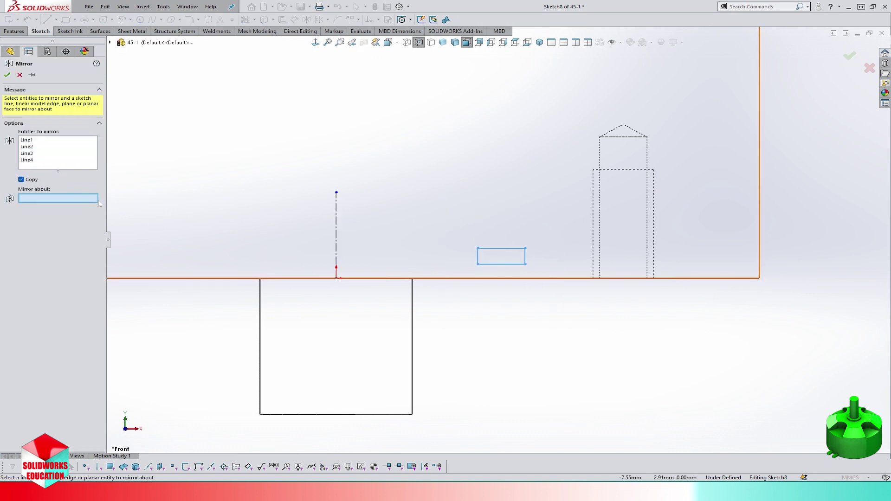
{"action": "left_click", "coordinate": [336, 242]}
{"action": "left_click", "coordinate": [9, 75]}
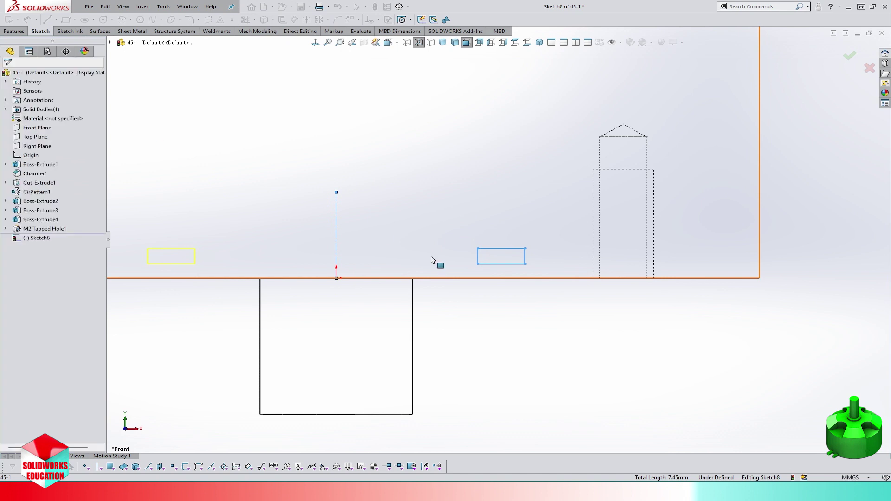
Dimension the original rectangle's width to 1.7 mm.
{"action": "scroll", "coordinate": [464, 288], "scroll_direction": "up", "scroll_amount": 2}
{"action": "right_click", "coordinate": [467, 306]}
{"action": "left_click", "coordinate": [557, 293]}
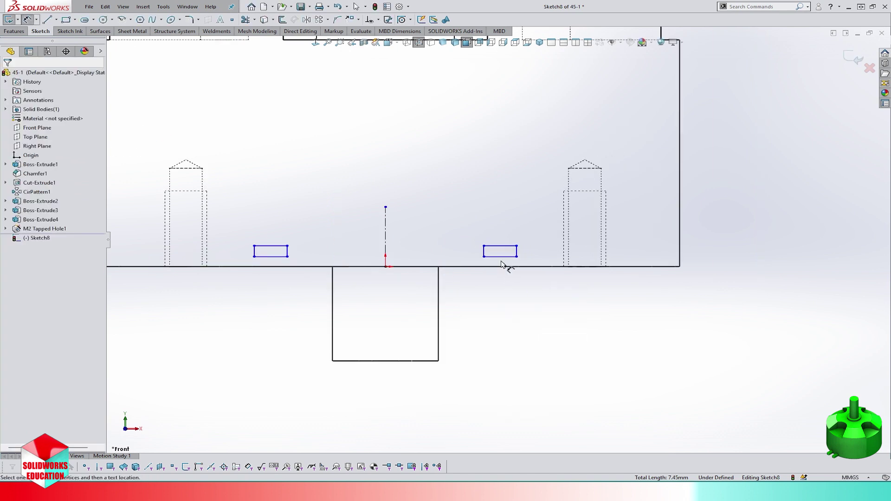
{"action": "left_click", "coordinate": [501, 259]}
{"action": "left_click", "coordinate": [495, 298]}
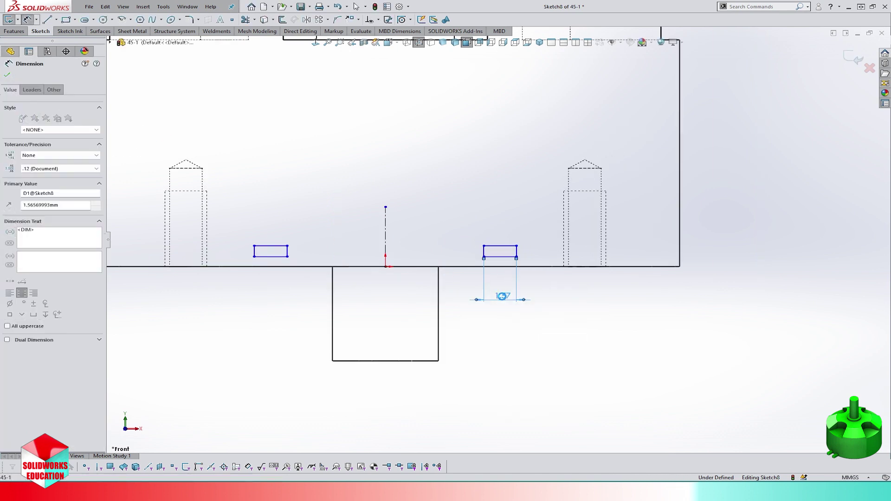
{"action": "type", "text": "1.7"}
{"action": "key", "text": "Return"}
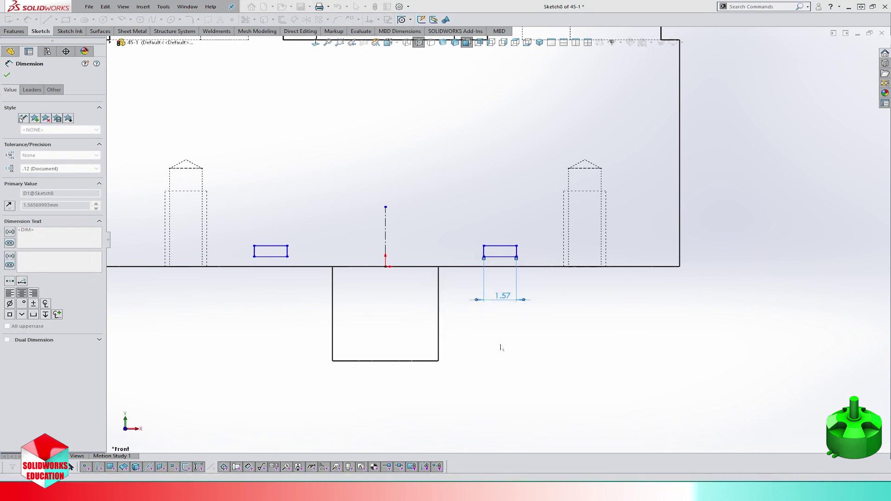
Dimension the original rectangle's height to 1 mm.
{"action": "left_click", "coordinate": [520, 253]}
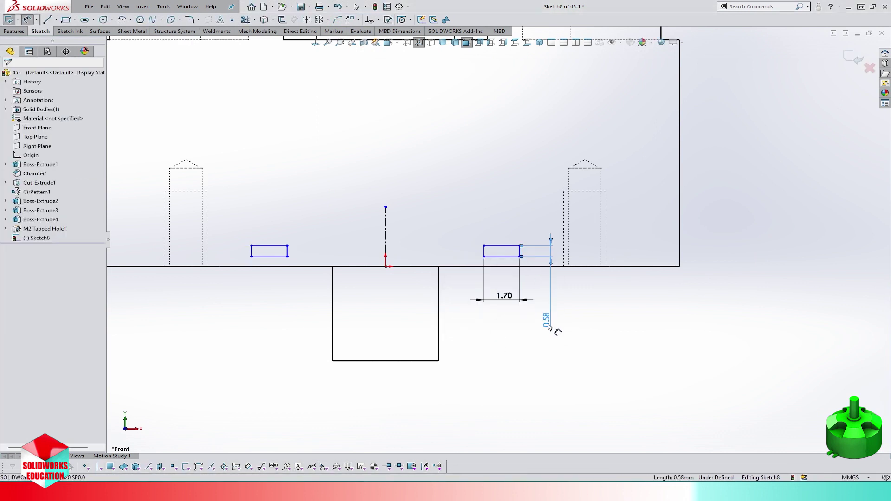
{"action": "left_click", "coordinate": [550, 327]}
{"action": "type", "text": "1"}
{"action": "key", "text": "Return"}
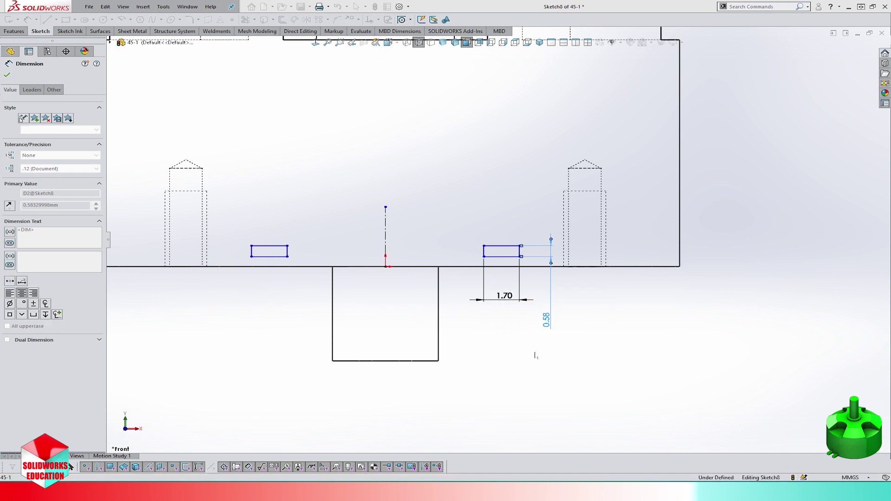
{"action": "key", "text": "Escape"}
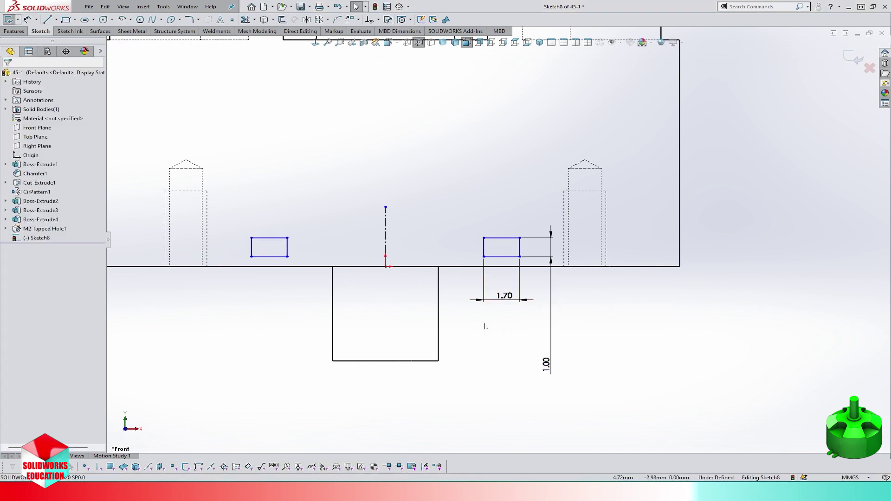
Dimension the distance between the right-hand edges of the two rectangles to 3.7 mm.
{"action": "right_click", "coordinate": [484, 321]}
{"action": "left_click", "coordinate": [576, 311]}
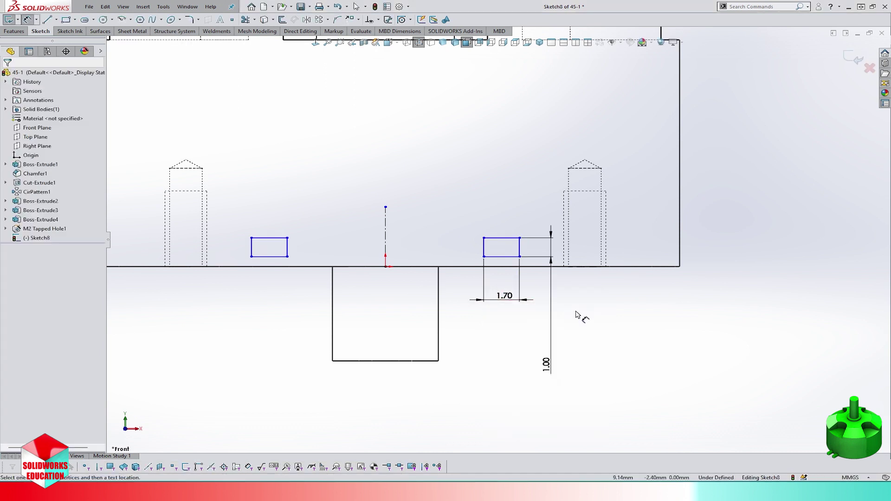
{"action": "left_click", "coordinate": [519, 248]}
{"action": "left_click", "coordinate": [287, 247]}
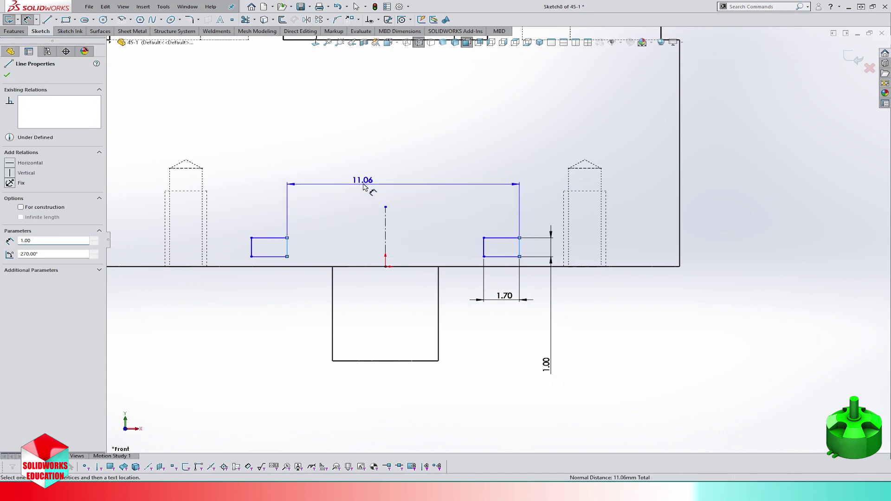
{"action": "left_click", "coordinate": [364, 185]}
{"action": "type", "text": "3."}
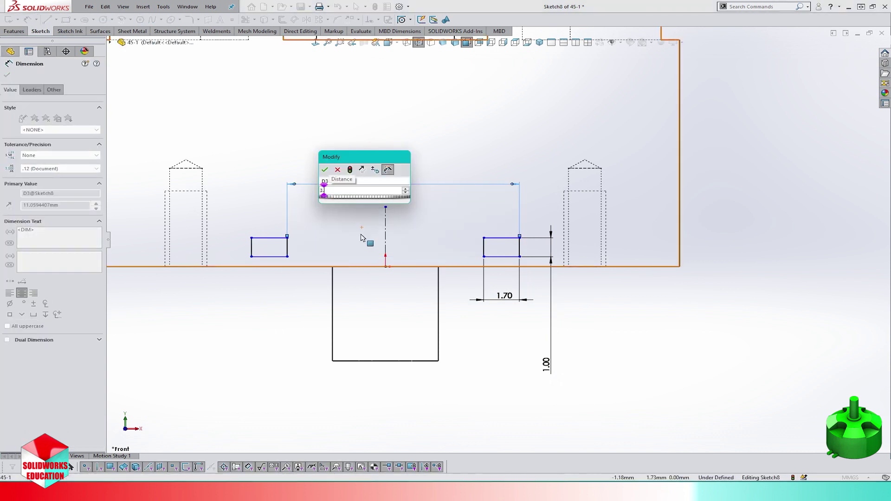
{"action": "type", "text": "7"}
{"action": "key", "text": "Return"}
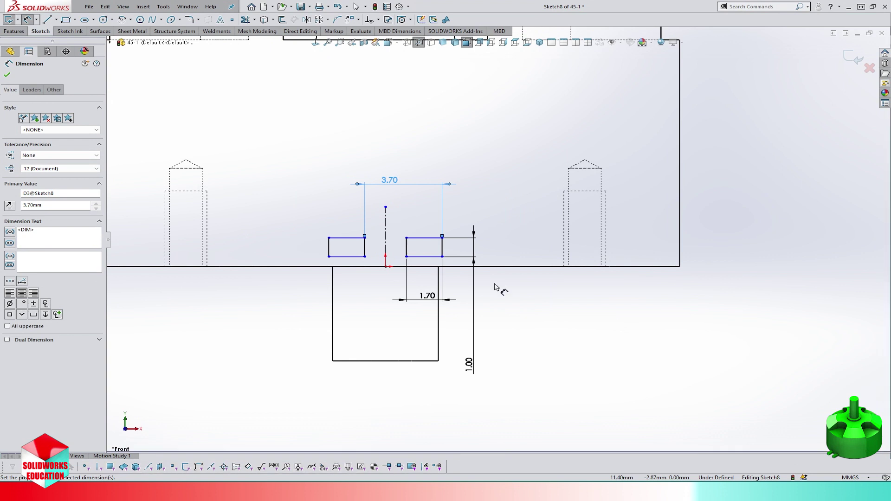
Dimension the original rectangle's lower corner 0.5 mm above the cylinder's bottom edge.
{"action": "left_click", "coordinate": [494, 288]}
{"action": "left_click", "coordinate": [501, 266]}
{"action": "left_click", "coordinate": [442, 256]}
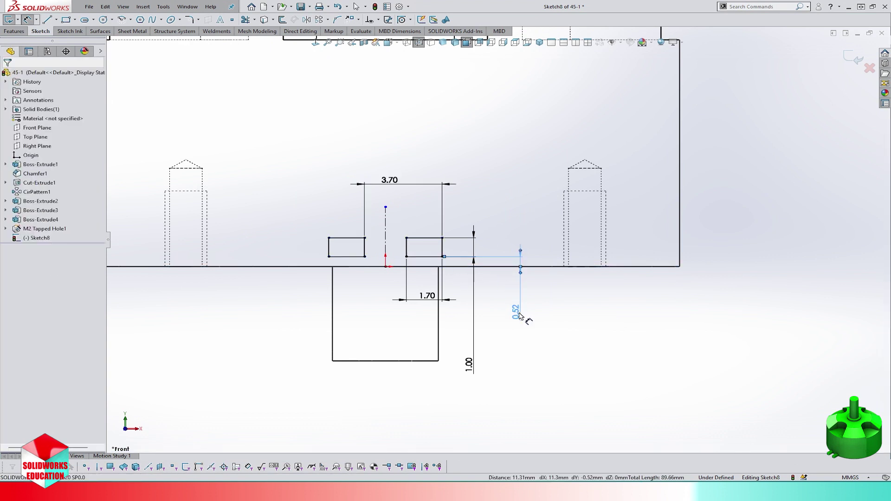
{"action": "left_click", "coordinate": [519, 315]}
{"action": "type", "text": ".5"}
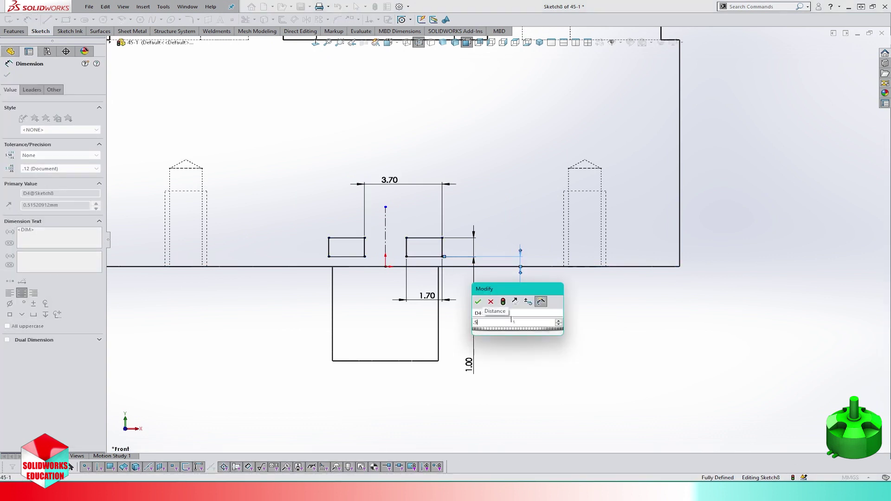
{"action": "key", "text": "Return"}
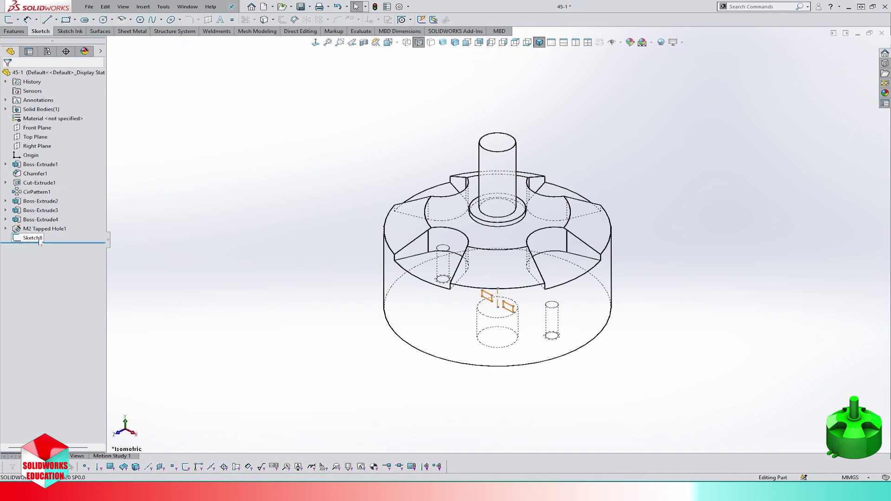
Extrude the two rectangles as a boss from a 17 mm offset, using Up To Surface to reach the cylinder's outer side face.
{"action": "left_click", "coordinate": [21, 32]}
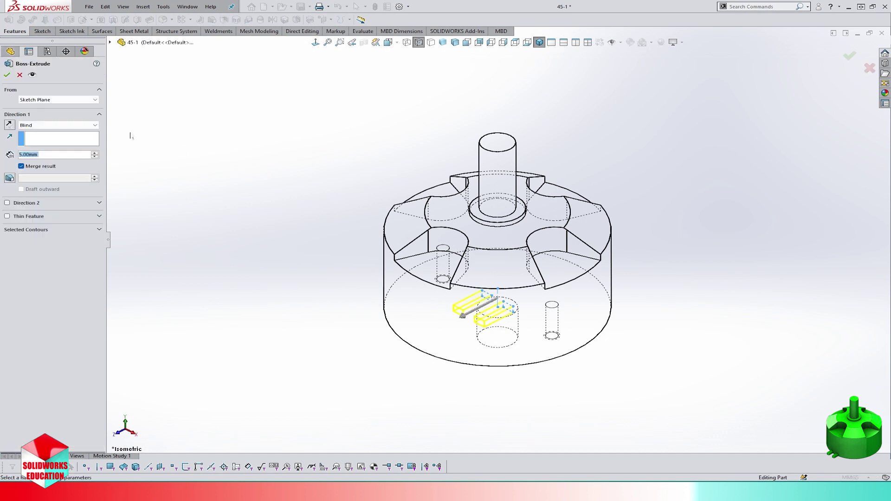
{"action": "left_click", "coordinate": [77, 103]}
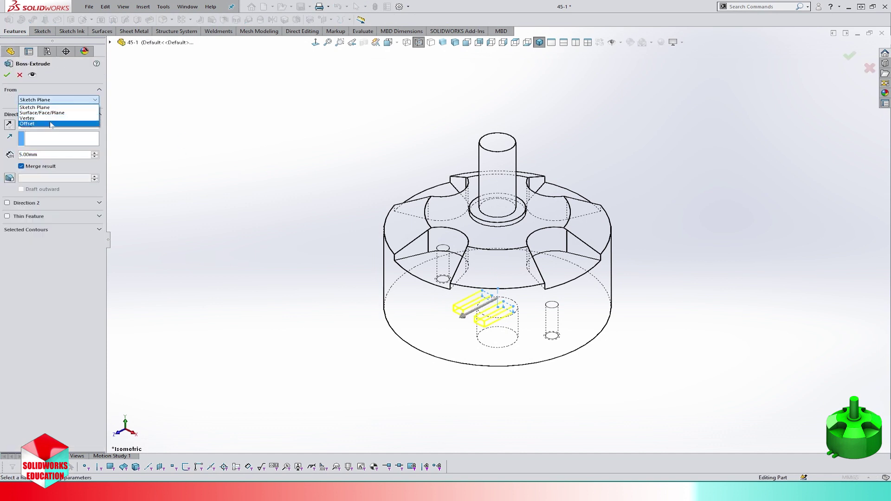
{"action": "left_click", "coordinate": [52, 125]}
{"action": "type", "text": "17"}
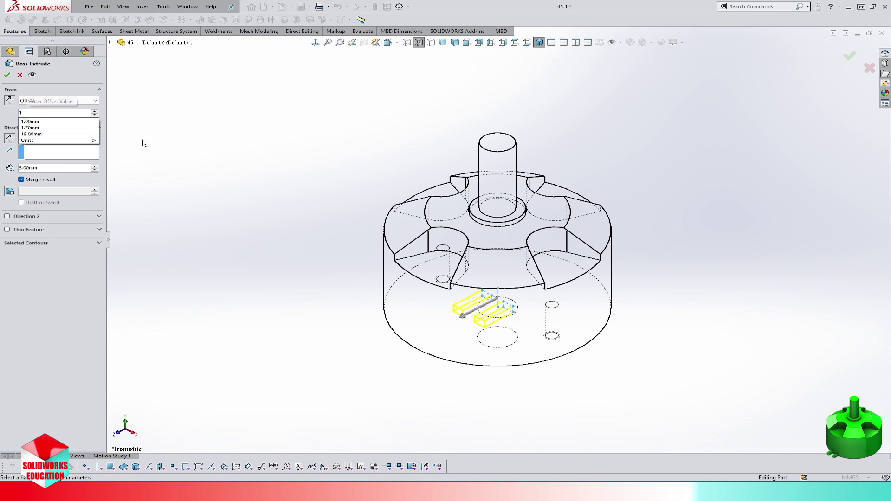
{"action": "key", "text": "Return"}
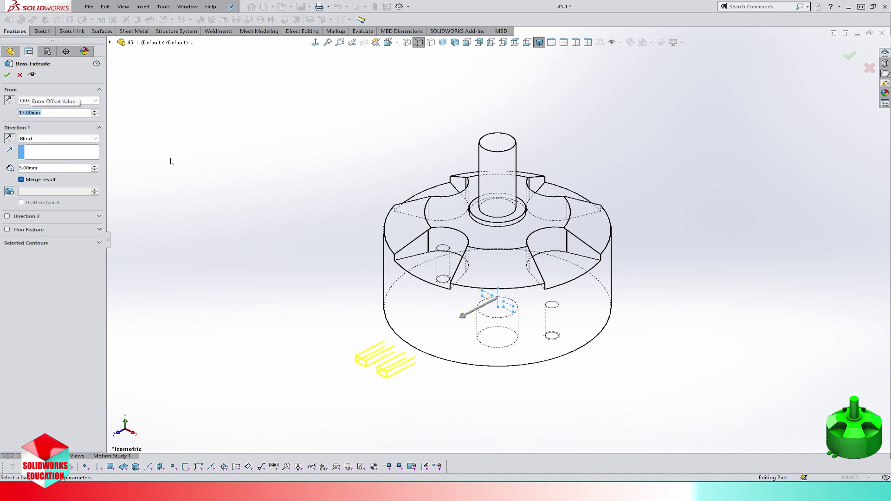
{"action": "middle_click_drag", "start_coordinate": [171, 162], "coordinate": [146, 172]}
{"action": "left_click", "coordinate": [56, 138]}
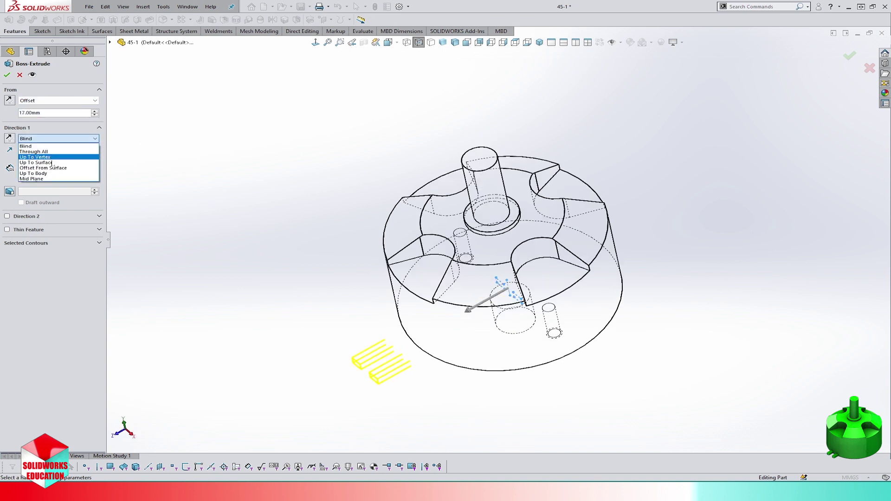
{"action": "left_click", "coordinate": [37, 166]}
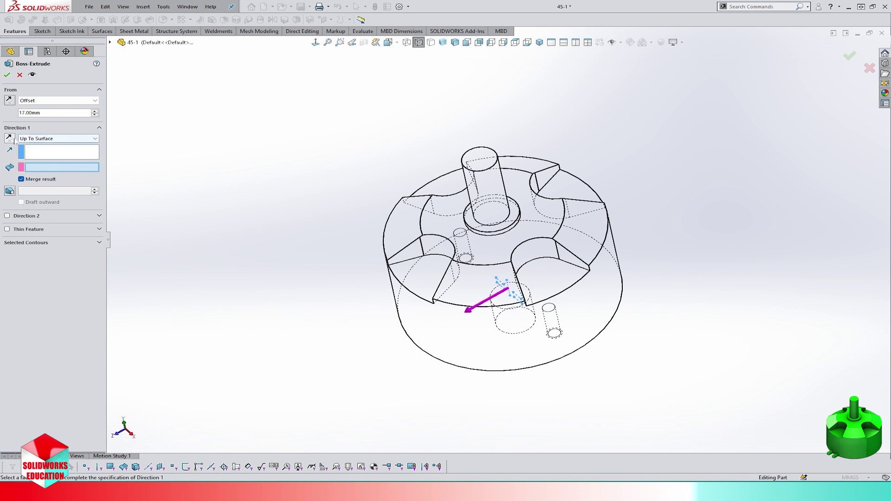
{"action": "left_click", "coordinate": [438, 343]}
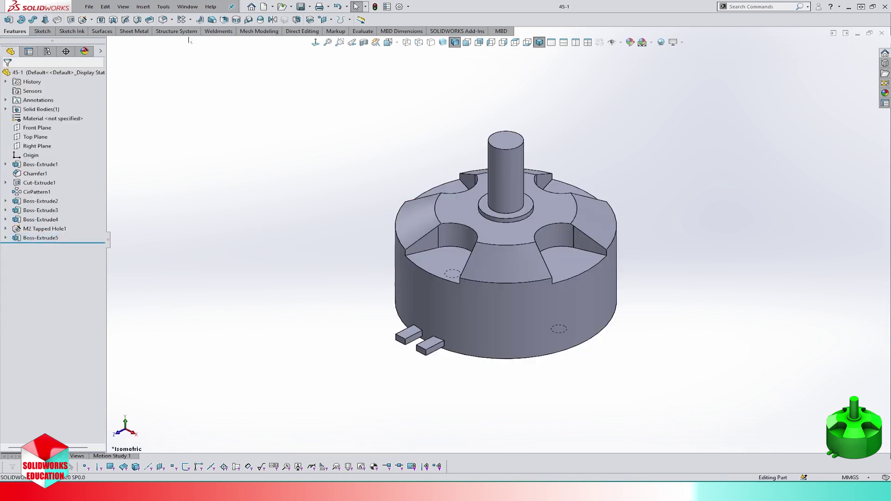
Fillet the cylinder's bottom outer edge and the vertical outer corner edges of the two terminal tabs with a 0.5 mm radius.
{"action": "left_click", "coordinate": [172, 19]}
{"action": "left_click", "coordinate": [179, 30]}
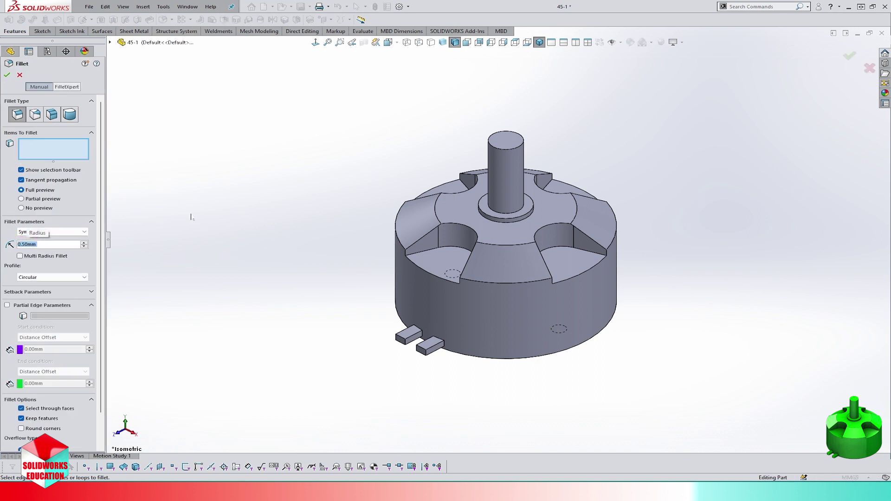
{"action": "left_click", "coordinate": [486, 361]}
{"action": "scroll", "coordinate": [457, 352], "scroll_direction": "down", "scroll_amount": 5}
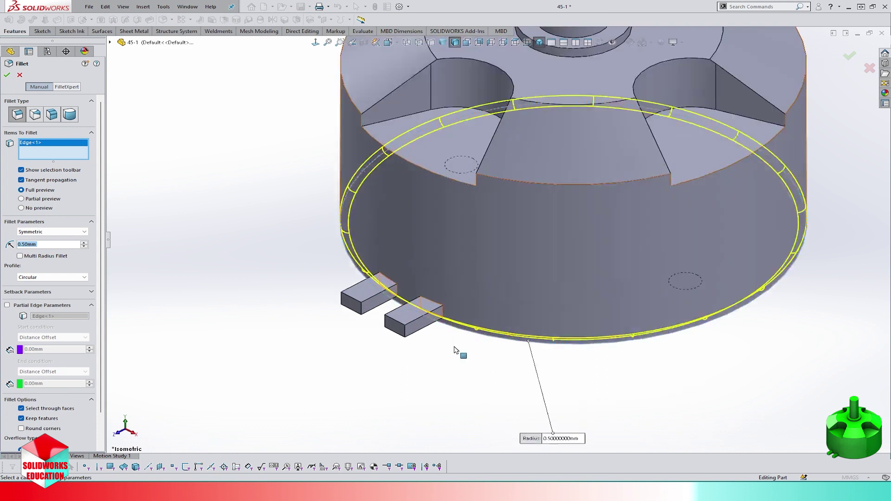
{"action": "left_click", "coordinate": [396, 327]}
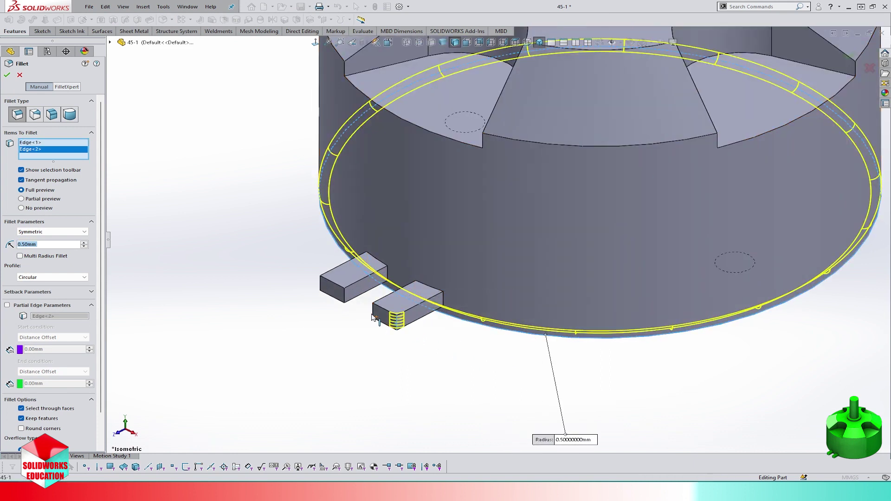
{"action": "left_click", "coordinate": [378, 312]}
{"action": "left_click", "coordinate": [343, 298]}
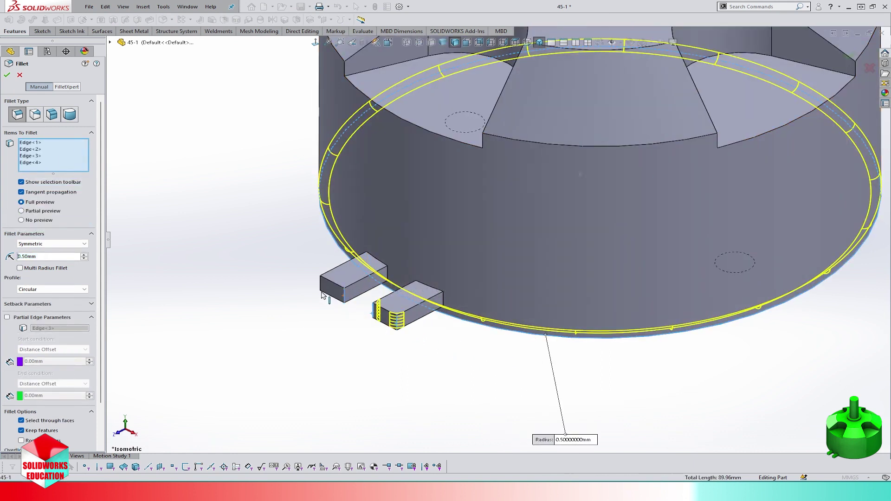
{"action": "left_click", "coordinate": [324, 284]}
{"action": "right_click", "coordinate": [261, 252]}
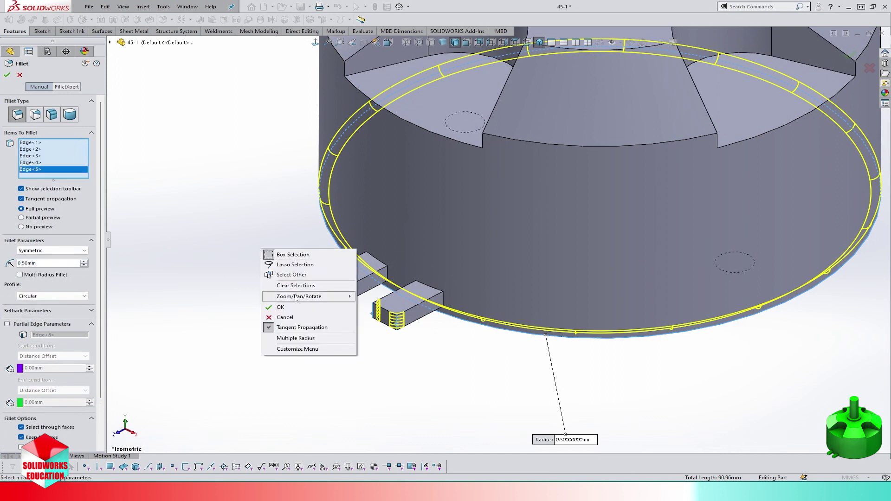
{"action": "left_click", "coordinate": [278, 304]}
{"action": "key", "text": "f"}
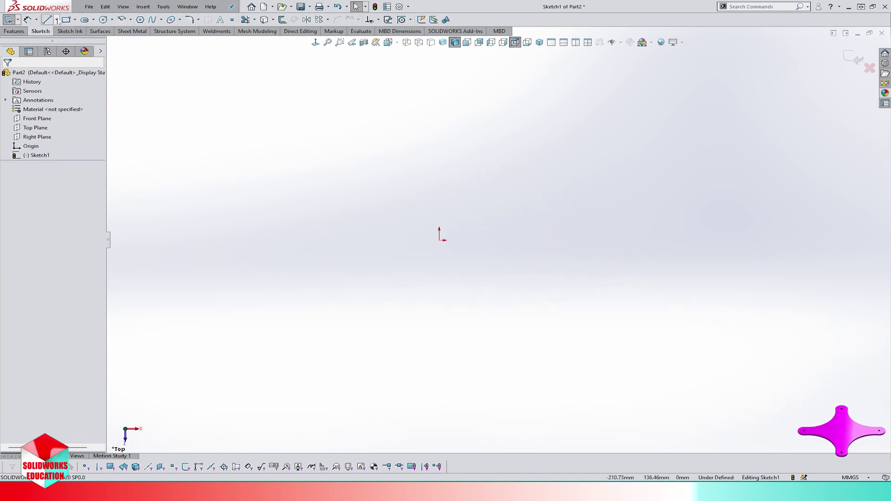
Sketch a vertical centerline about 47 mm long up from the origin and a horizontal centerline extending right from the origin.
{"action": "left_click", "coordinate": [56, 20]}
{"action": "left_click", "coordinate": [65, 38]}
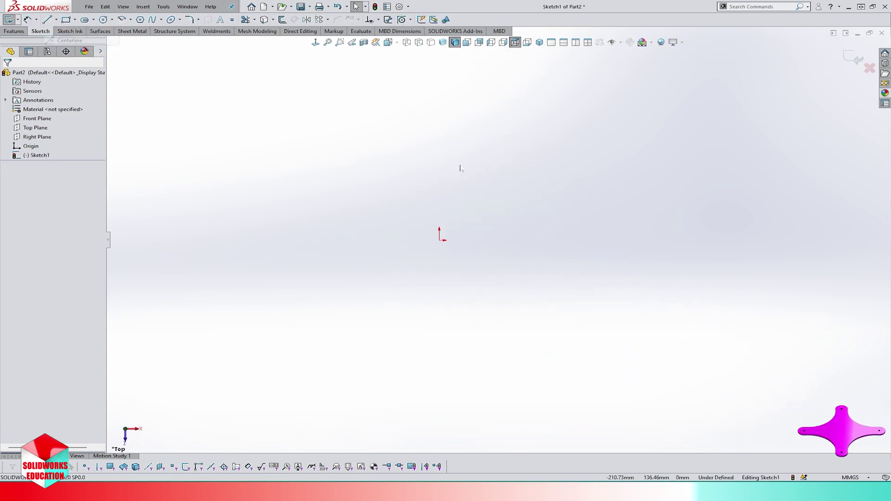
{"action": "left_click", "coordinate": [439, 239]}
{"action": "left_click", "coordinate": [439, 174]}
{"action": "left_click", "coordinate": [439, 240]}
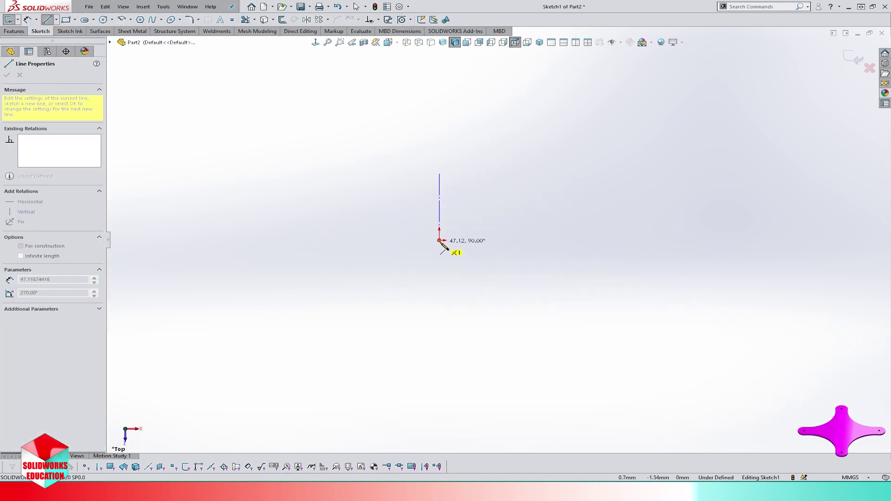
{"action": "left_click", "coordinate": [510, 241]}
{"action": "right_click", "coordinate": [570, 238]}
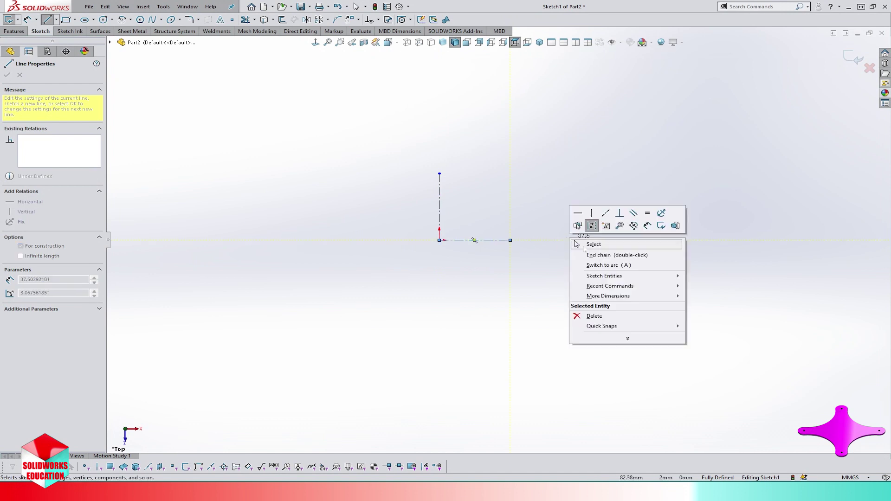
{"action": "left_click", "coordinate": [583, 246]}
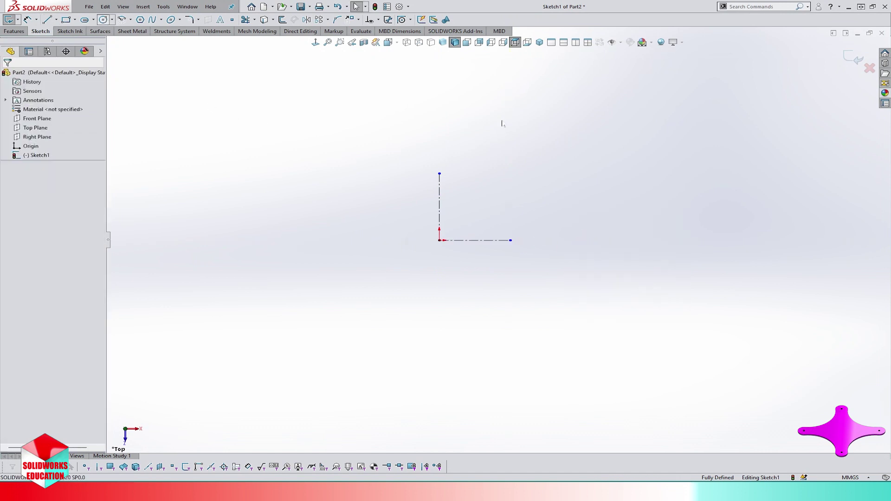
Sketch a circle of about 18 mm radius above and to the right of the centerlines, clear of both.
{"action": "key", "text": "c"}
{"action": "left_click", "coordinate": [553, 116]}
{"action": "left_click", "coordinate": [555, 143]}
{"action": "right_click", "coordinate": [596, 154]}
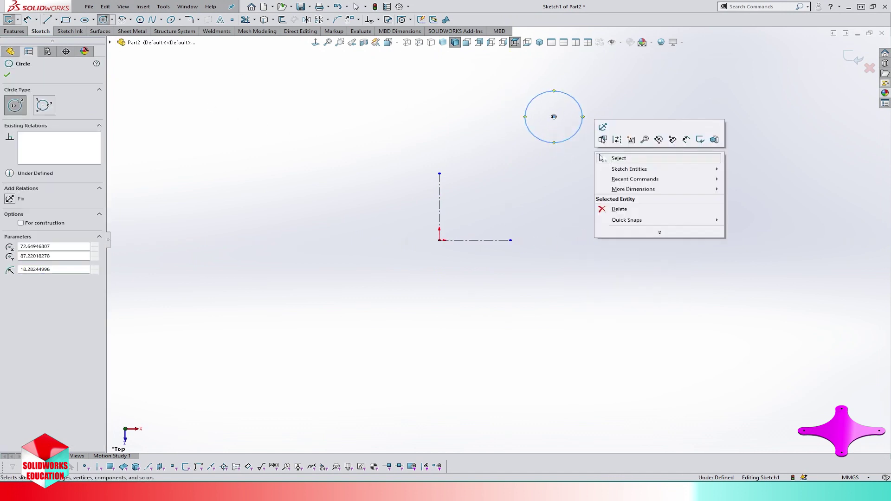
{"action": "left_click", "coordinate": [607, 160]}
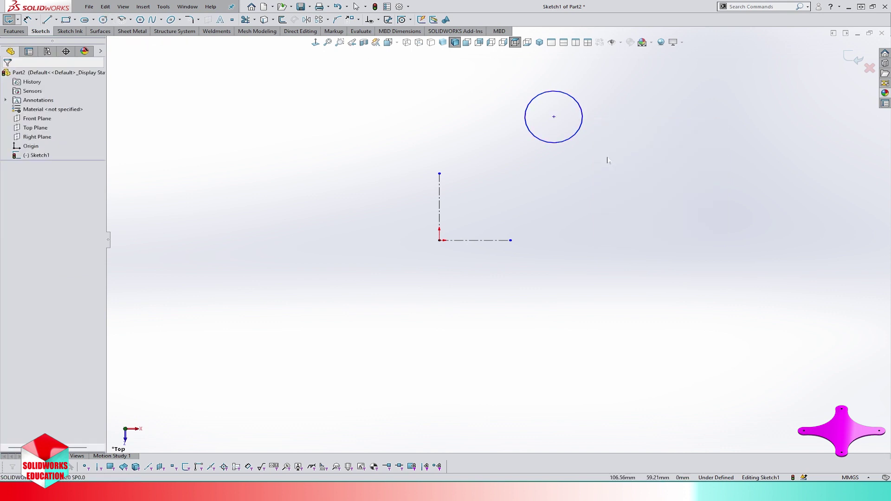
Sketch a centerpoint arc of about 119 mm radius from the circle down to the origin's level, and make it tangent to the circle.
{"action": "left_click", "coordinate": [122, 20]}
{"action": "left_click", "coordinate": [720, 241]}
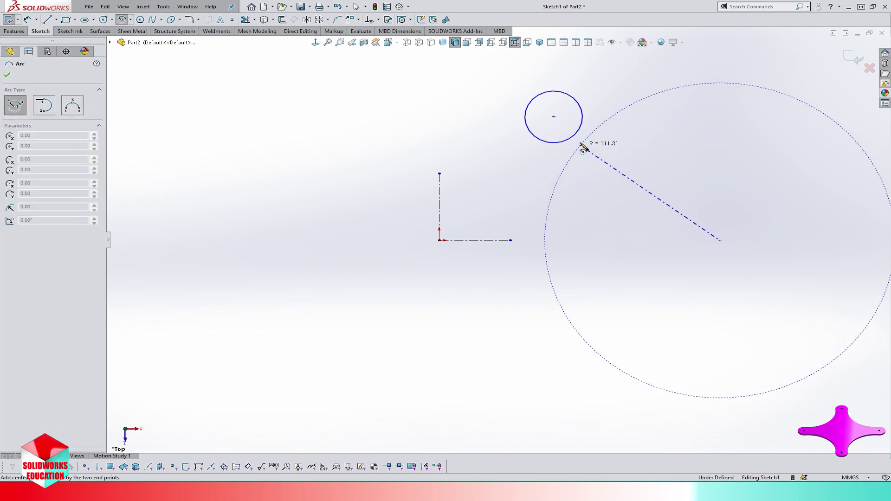
{"action": "left_click", "coordinate": [577, 135]}
{"action": "left_click", "coordinate": [533, 240]}
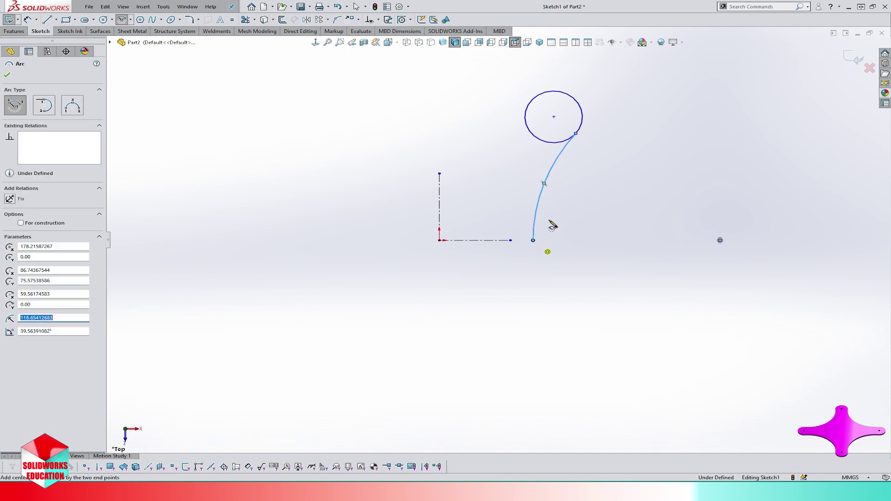
{"action": "key", "text": "Escape"}
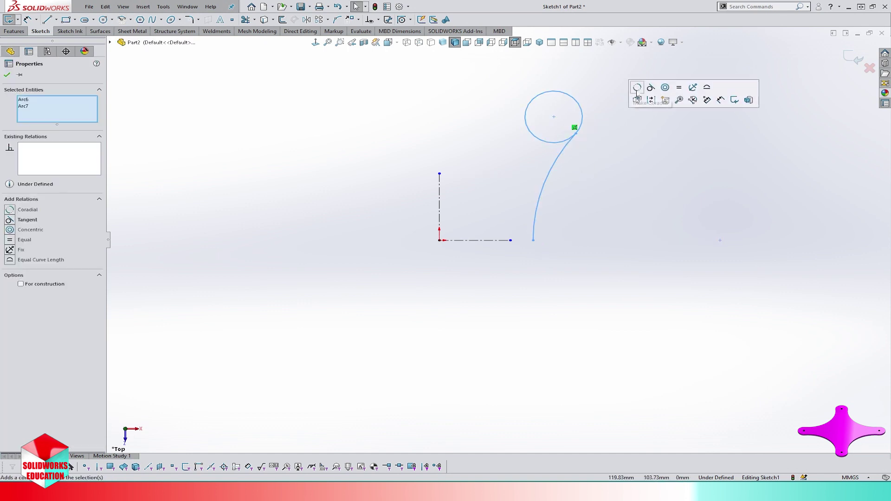
{"action": "left_click", "coordinate": [649, 90]}
{"action": "left_click", "coordinate": [644, 156]}
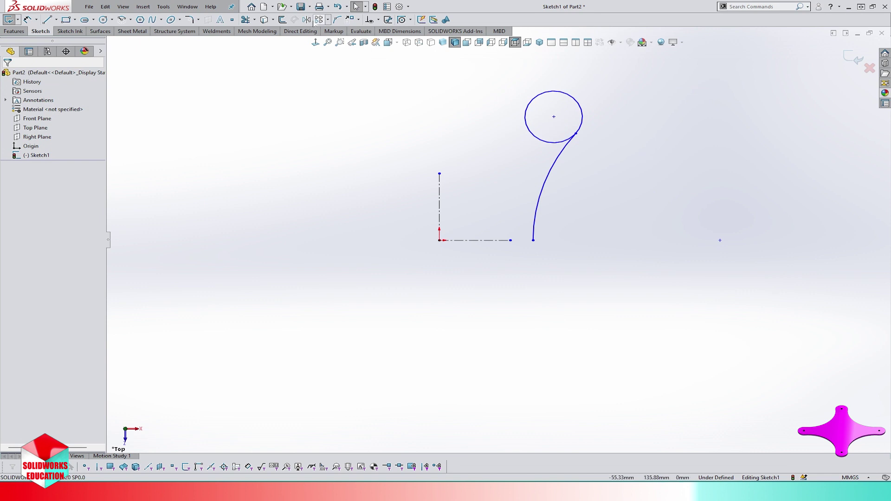
Mirror the circle and the arc about the horizontal centerline.
{"action": "left_click", "coordinate": [245, 19]}
{"action": "left_click_drag", "start_coordinate": [592, 81], "coordinate": [521, 199]}
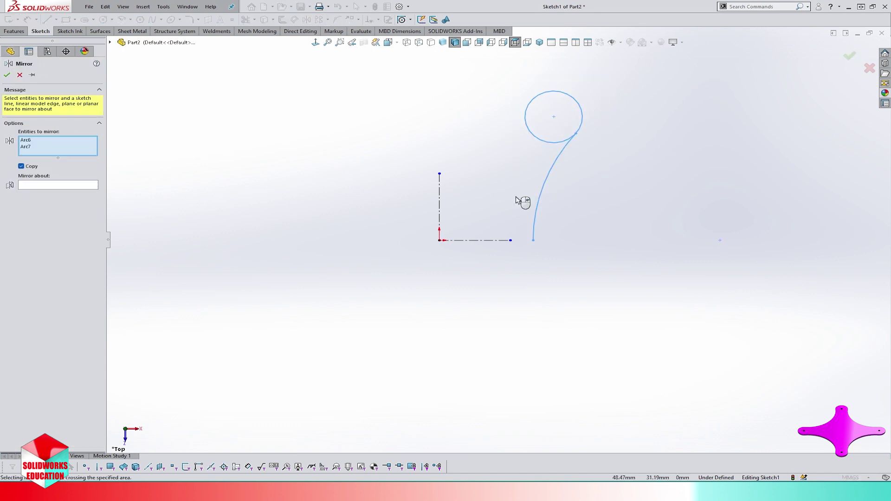
{"action": "left_click", "coordinate": [487, 240]}
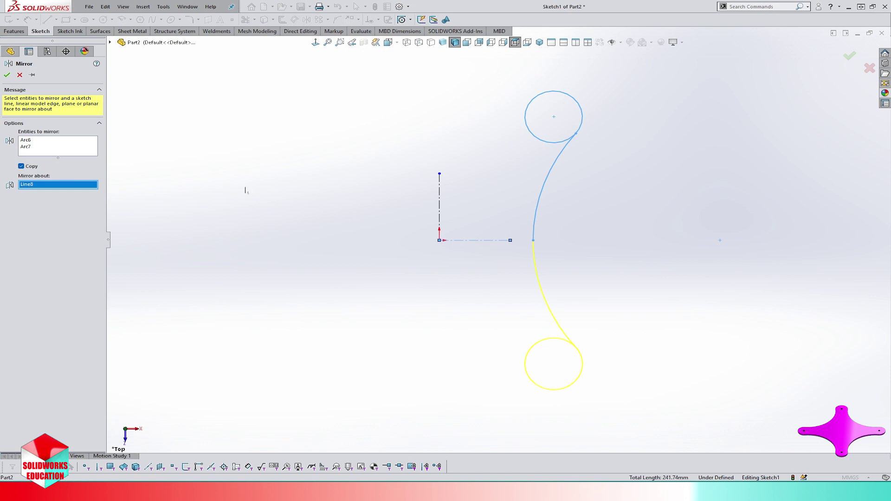
{"action": "left_click", "coordinate": [7, 75]}
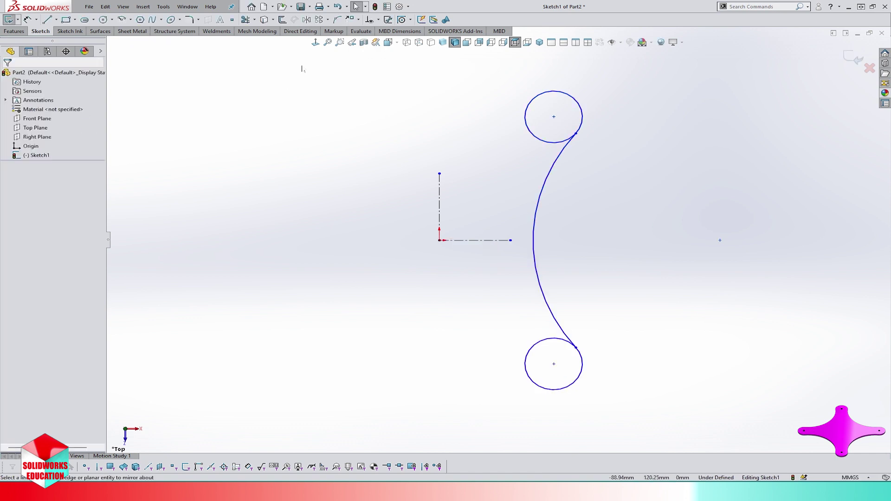
Mirror the two circles and the connecting side arc about the vertical centerline.
{"action": "left_click", "coordinate": [306, 19]}
{"action": "left_click_drag", "start_coordinate": [495, 66], "coordinate": [654, 408]}
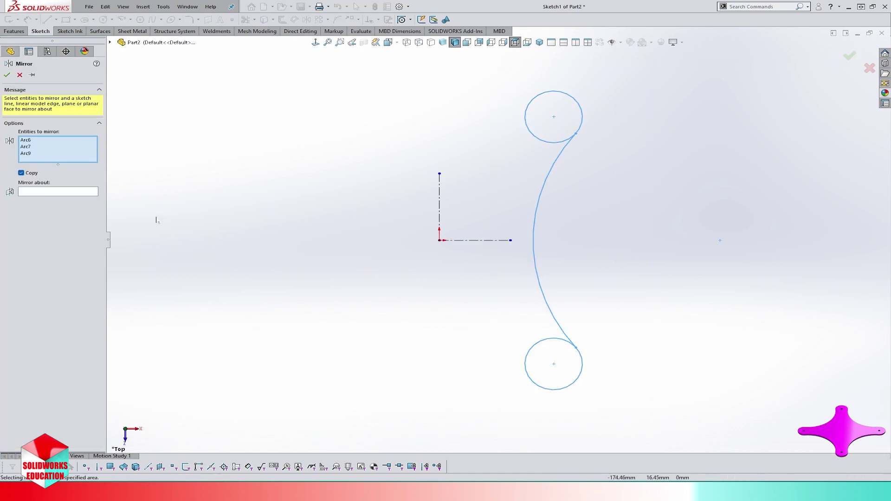
{"action": "left_click", "coordinate": [444, 209]}
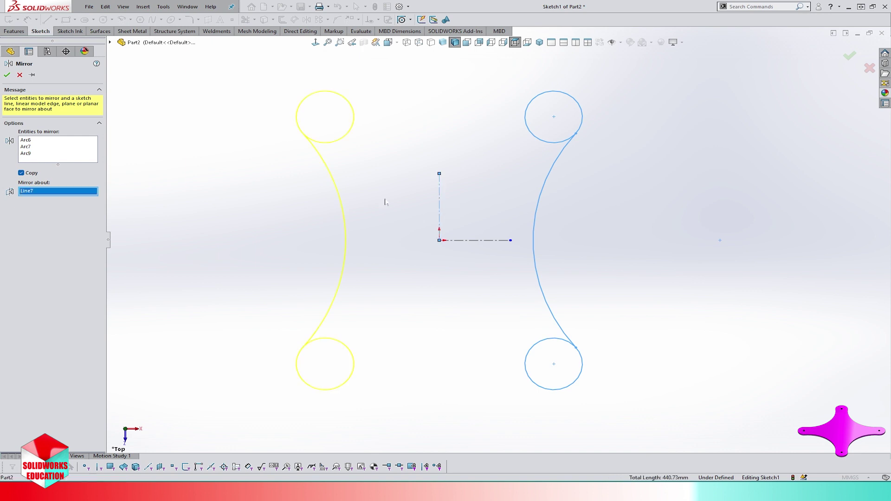
{"action": "left_click", "coordinate": [7, 75]}
{"action": "scroll", "coordinate": [610, 191], "scroll_direction": "up", "scroll_amount": 2}
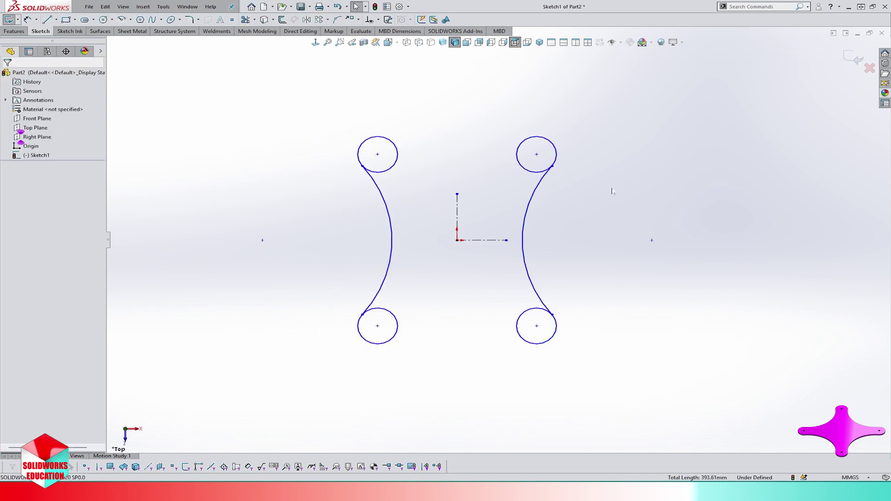
Circular-pattern the two side arcs about the origin with 2 instances over 90 degrees.
{"action": "left_click", "coordinate": [523, 253]}
{"action": "left_click", "coordinate": [387, 268]}
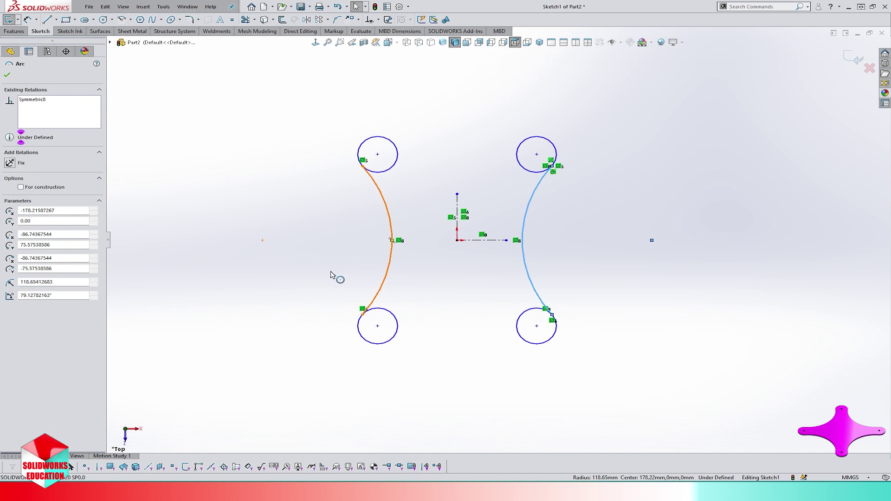
{"action": "left_click", "coordinate": [327, 20]}
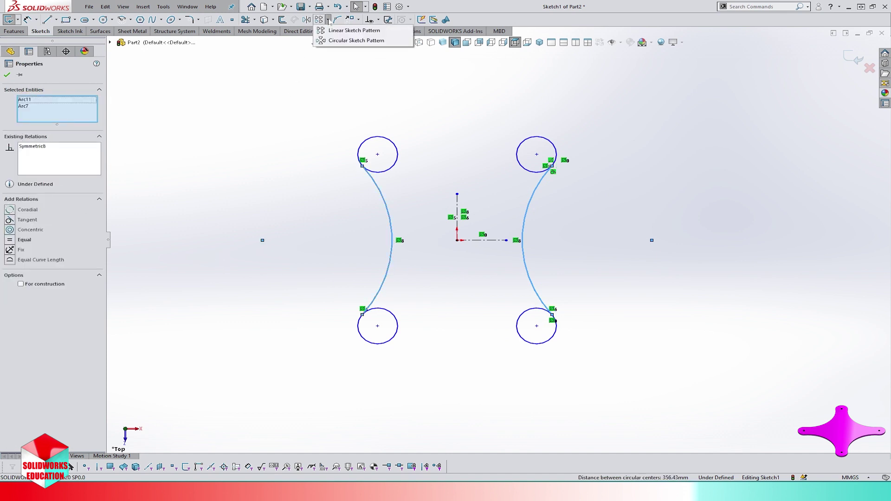
{"action": "left_click", "coordinate": [355, 40]}
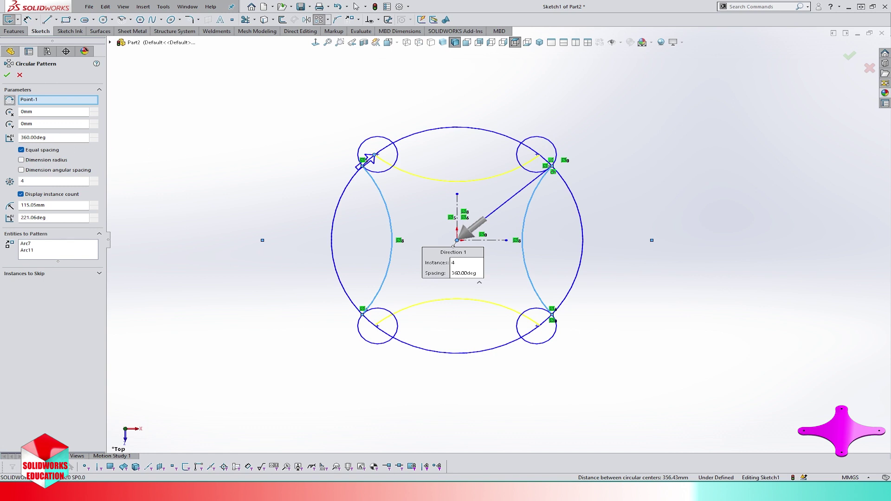
{"action": "left_click", "coordinate": [96, 184]}
{"action": "left_click", "coordinate": [95, 184]}
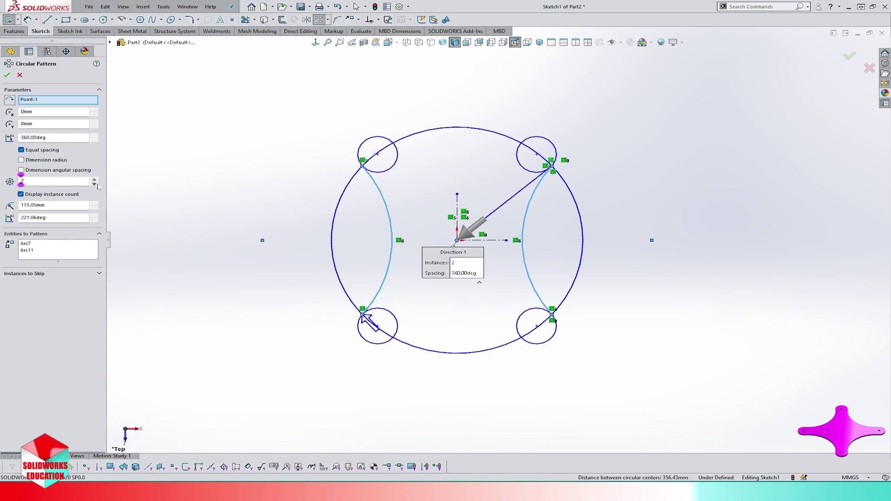
{"action": "left_click", "coordinate": [69, 138]}
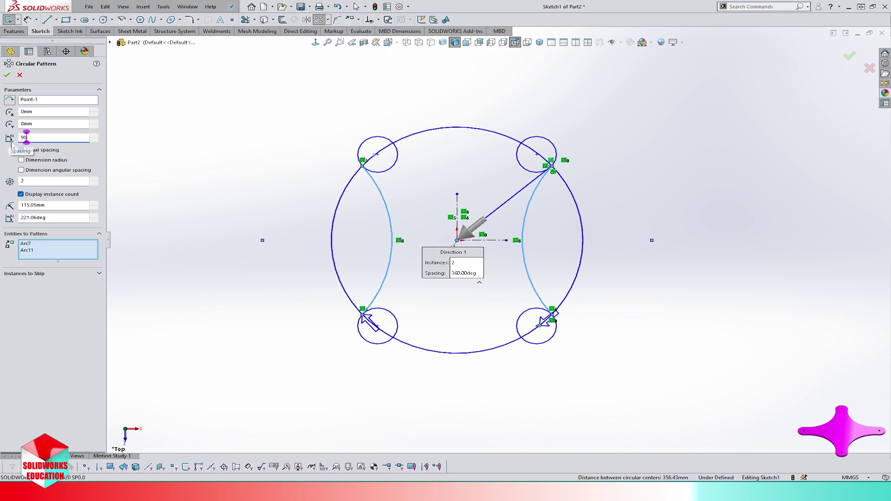
{"action": "type", "text": "90"}
{"action": "key", "text": "Return"}
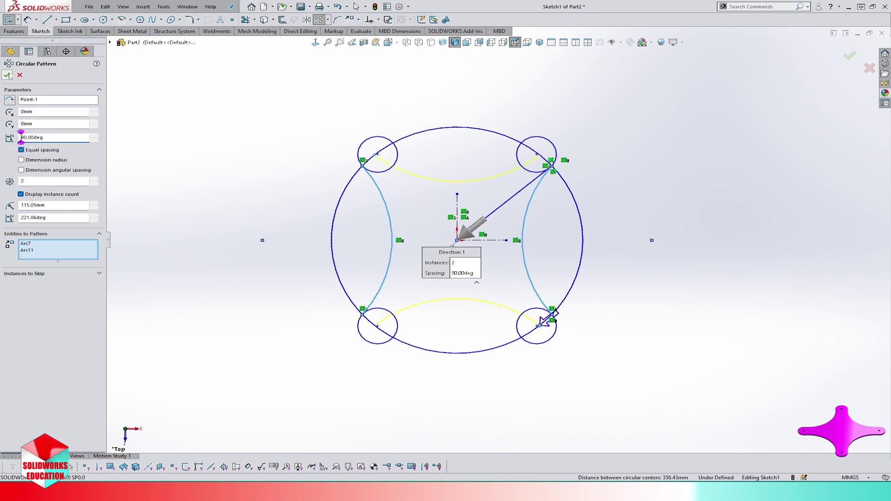
{"action": "key", "text": "Return"}
Draw construction centerlines joining the centers of the two upper circles and the centers of the two right-hand circles.
{"action": "right_click", "coordinate": [606, 206]}
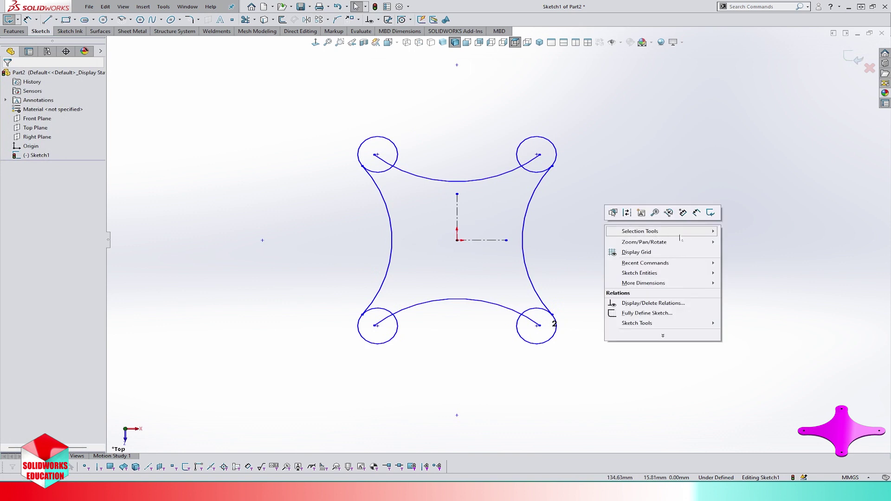
{"action": "left_click", "coordinate": [697, 213]}
{"action": "left_click", "coordinate": [56, 19]}
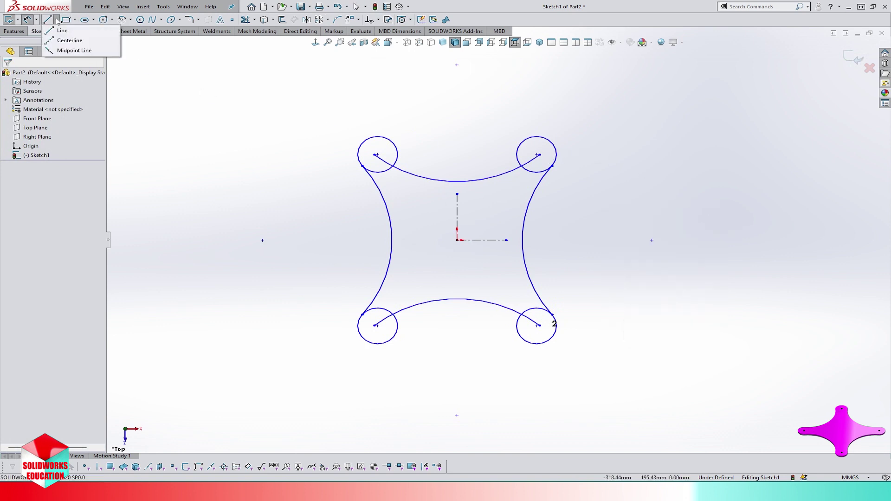
{"action": "left_click", "coordinate": [70, 40]}
{"action": "scroll", "coordinate": [405, 132], "scroll_direction": "down", "scroll_amount": 1}
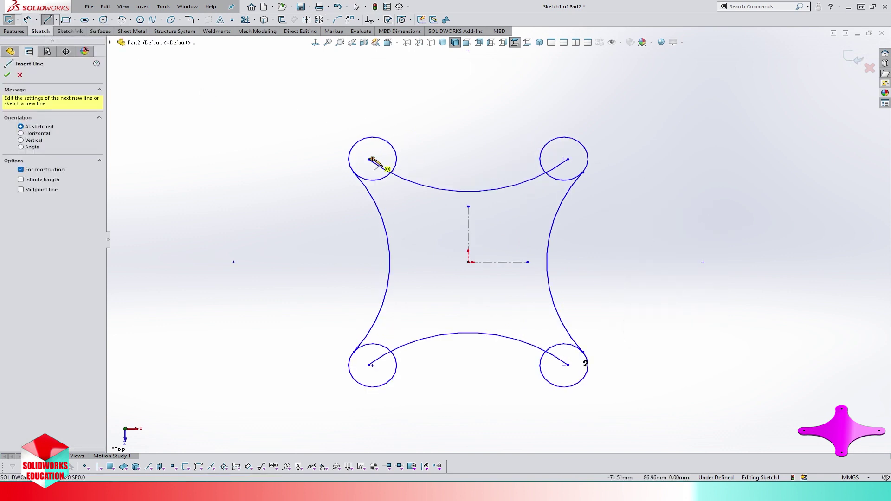
{"action": "left_click", "coordinate": [373, 159]}
{"action": "left_click", "coordinate": [564, 159]}
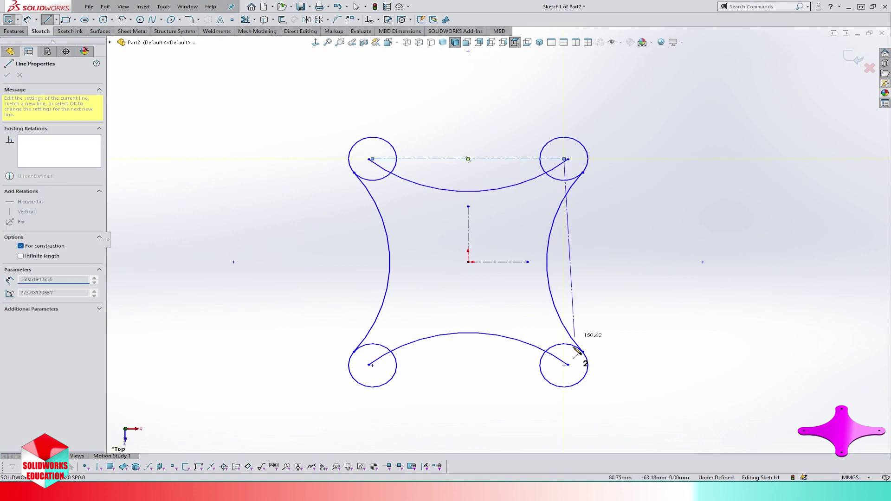
{"action": "left_click", "coordinate": [564, 365]}
{"action": "key", "text": "Escape"}
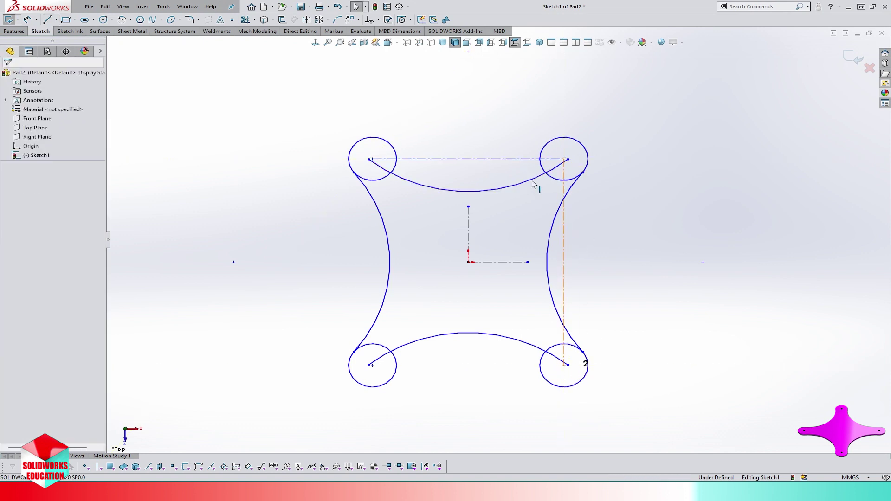
Make the two centerlines that join the circle centers equal in length.
{"action": "left_click", "coordinate": [564, 181]}
{"action": "left_click", "coordinate": [522, 159], "text": "ctrl"}
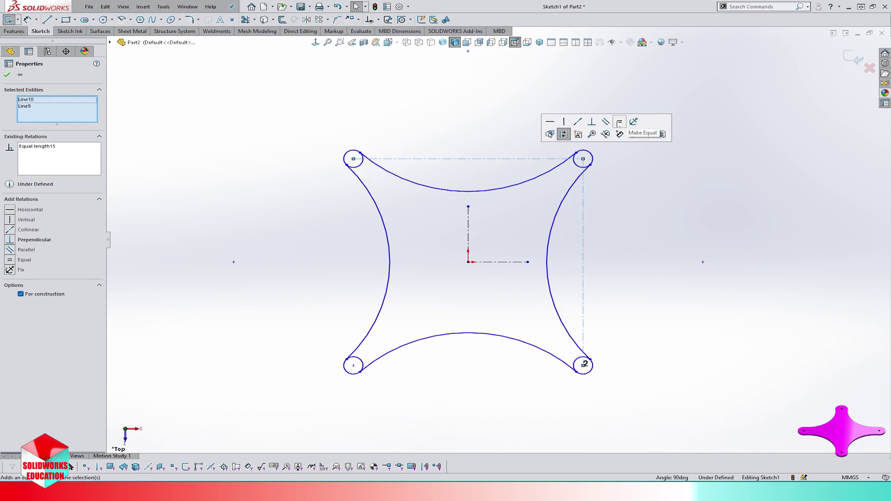
{"action": "left_click", "coordinate": [635, 175]}
{"action": "right_click", "coordinate": [636, 175]}
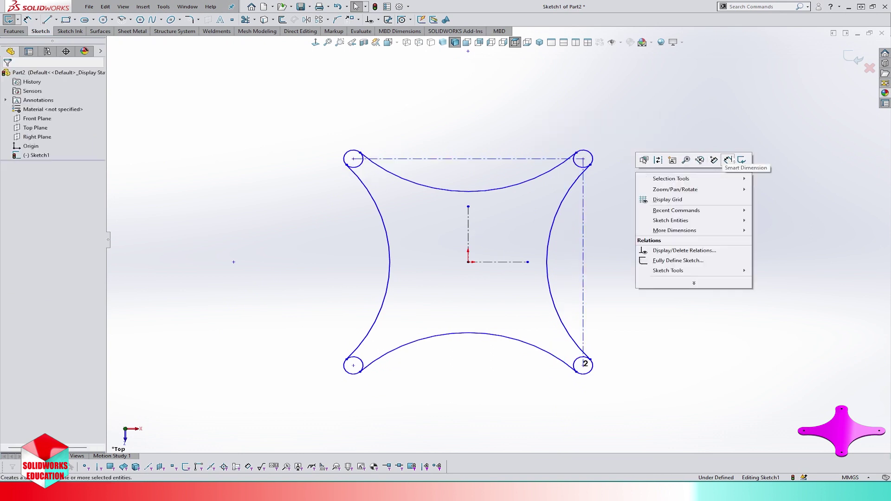
Dimension the vertical centerline between the two right-hand circle centers at 67.18 mm.
{"action": "left_click", "coordinate": [715, 159]}
{"action": "left_click", "coordinate": [585, 266]}
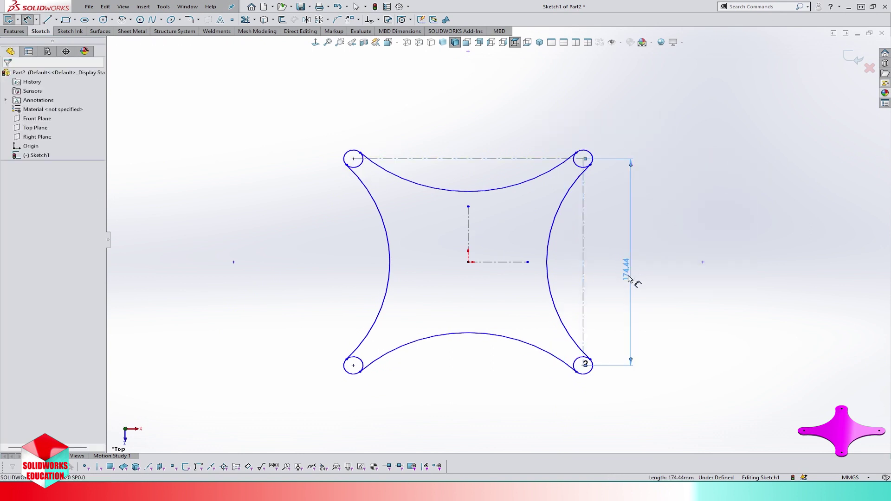
{"action": "left_click", "coordinate": [631, 279]}
{"action": "type", "text": "67.18"}
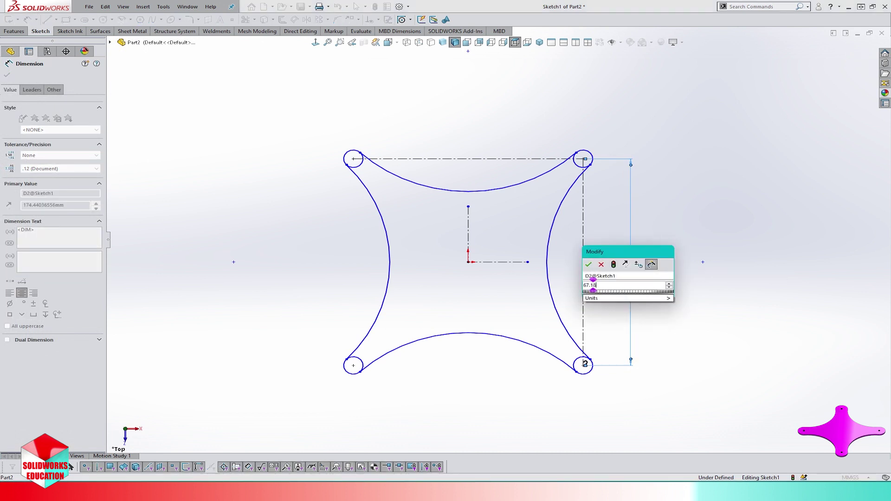
{"action": "key", "text": "Return"}
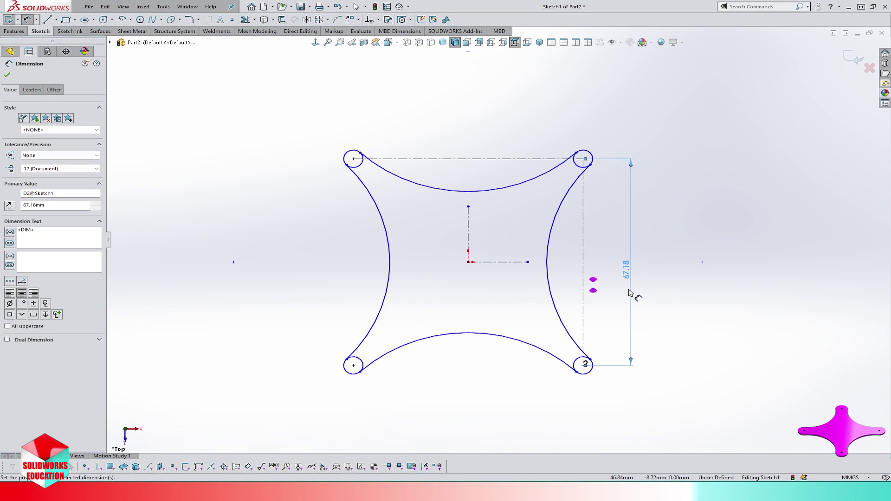
Dimension the upper-right circle's diameter at 16 mm.
{"action": "left_click", "coordinate": [590, 153]}
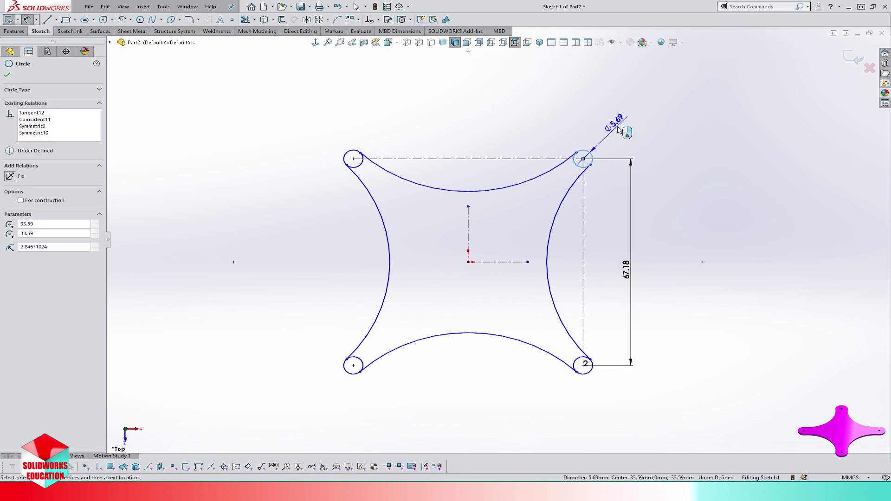
{"action": "left_click", "coordinate": [618, 130]}
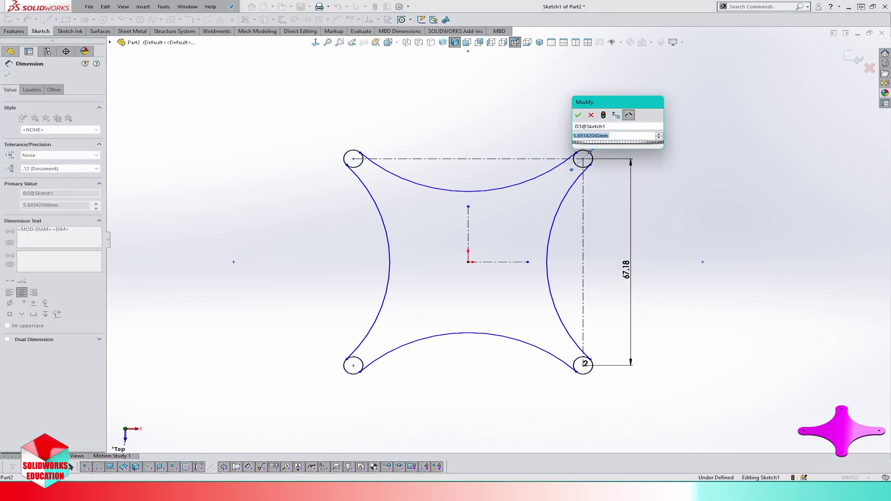
{"action": "type", "text": "16"}
{"action": "key", "text": "Return"}
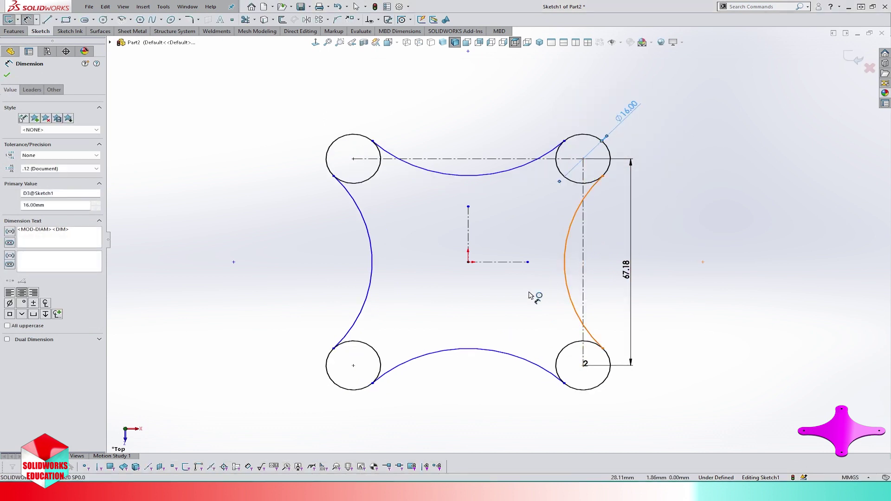
Dimension the right-hand side arc's radius at 35 mm.
{"action": "left_click", "coordinate": [519, 307]}
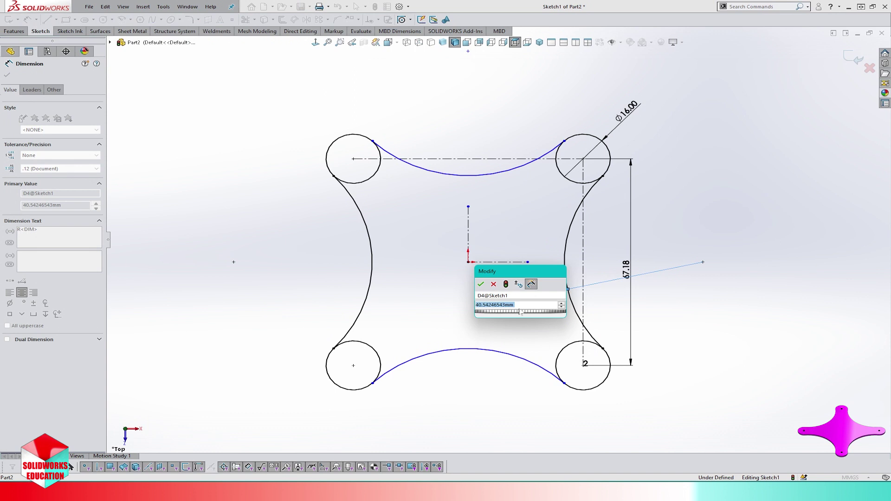
{"action": "type", "text": "35"}
{"action": "key", "text": "Return"}
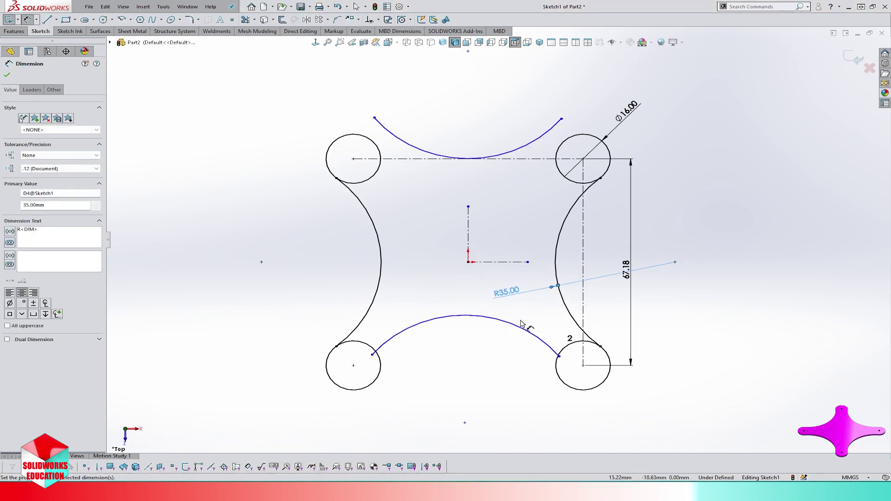
{"action": "left_click", "coordinate": [537, 215]}
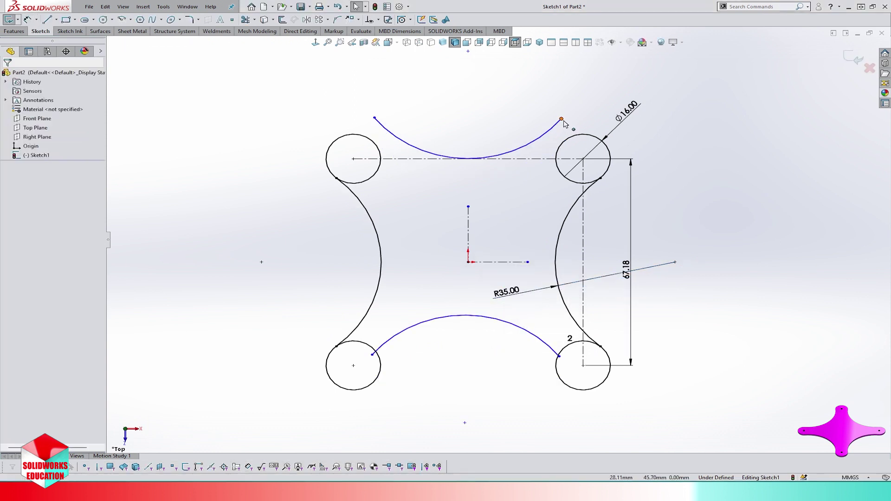
Reattach the ends of the upper side arc to the two upper circles and make the arc tangent to them.
{"action": "left_click_drag", "start_coordinate": [561, 120], "coordinate": [565, 144]}
{"action": "key", "text": "Escape"}
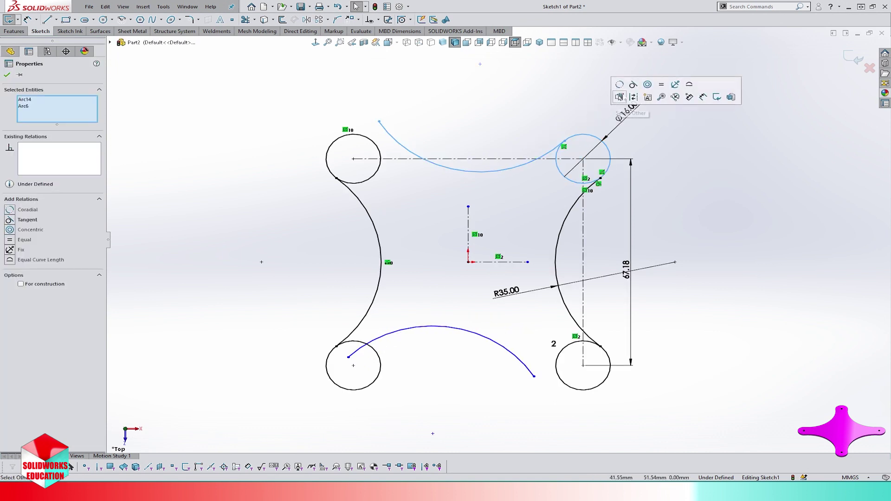
{"action": "left_click", "coordinate": [633, 96]}
{"action": "left_click", "coordinate": [713, 135]}
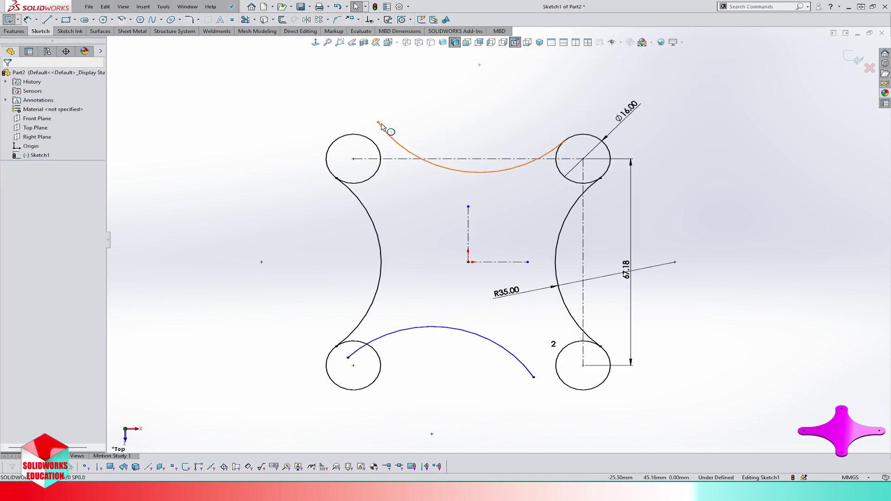
{"action": "left_click_drag", "start_coordinate": [379, 138], "coordinate": [377, 139]}
{"action": "key", "text": "Escape"}
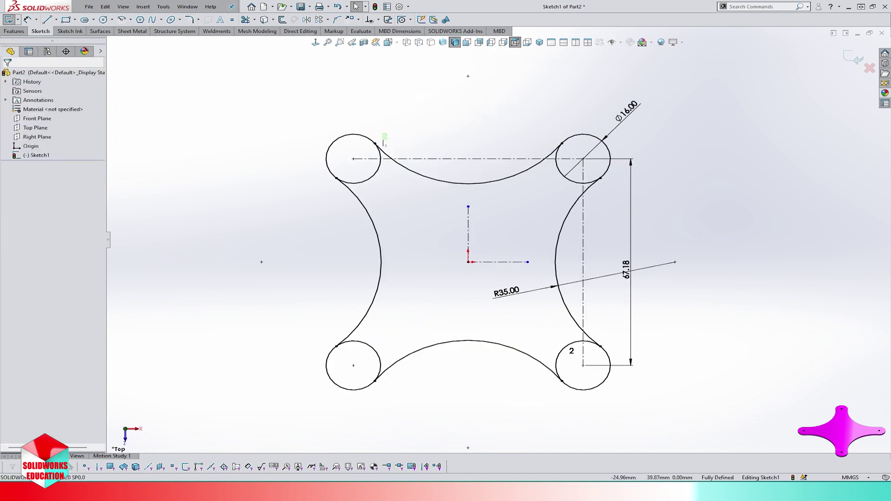
Trim away the inner portions of all four corner circles, leaving one closed cross outline with rounded arm ends.
{"action": "key", "text": "z"}
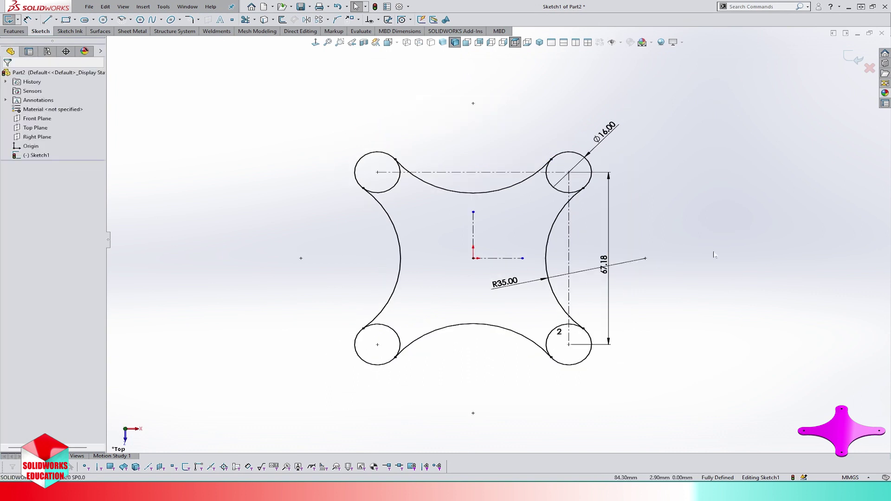
{"action": "left_click", "coordinate": [244, 20]}
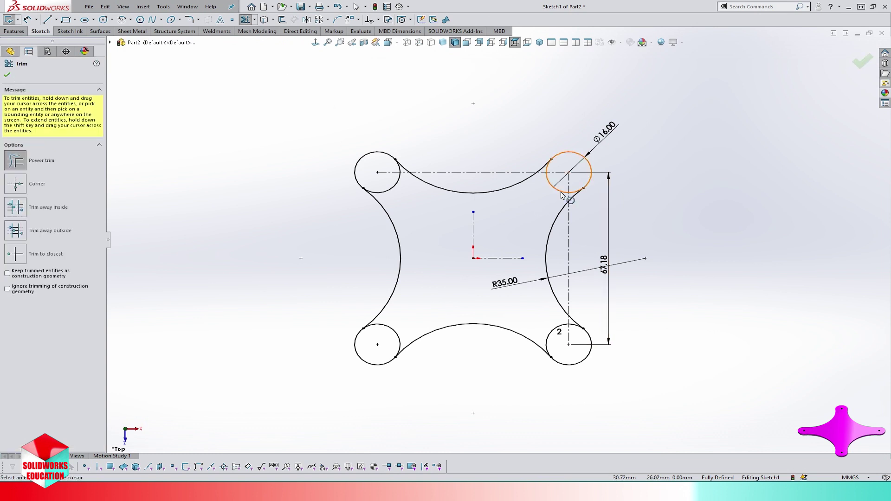
{"action": "scroll", "coordinate": [567, 180], "scroll_direction": "down", "scroll_amount": 5}
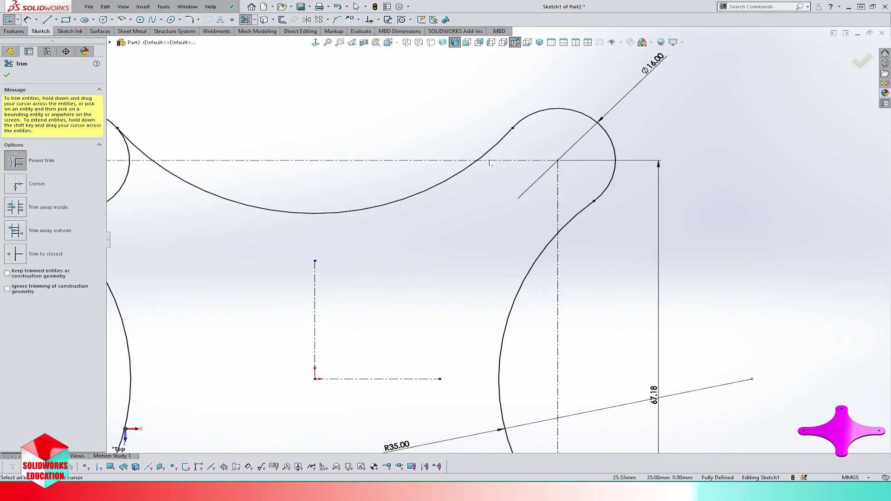
{"action": "scroll", "coordinate": [489, 162], "scroll_direction": "up", "scroll_amount": 2}
{"action": "scroll", "coordinate": [255, 174], "scroll_direction": "down", "scroll_amount": 4}
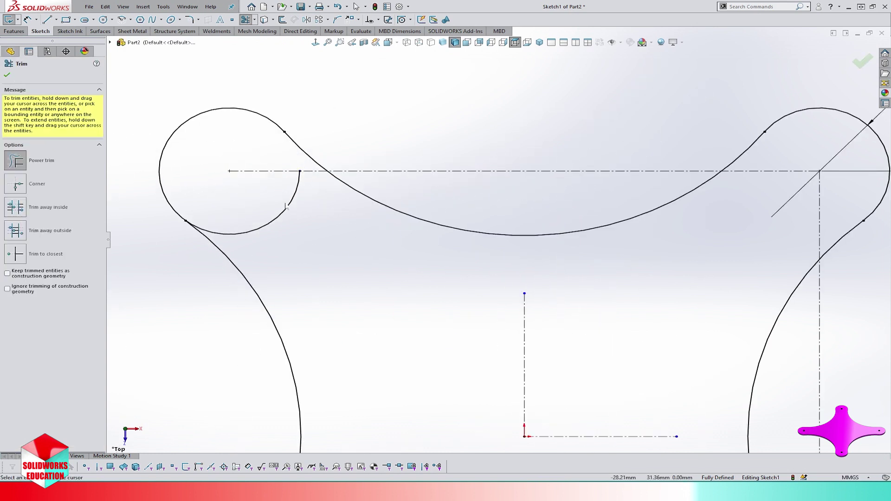
{"action": "scroll", "coordinate": [542, 241], "scroll_direction": "up", "scroll_amount": 2}
{"action": "scroll", "coordinate": [701, 384], "scroll_direction": "down", "scroll_amount": 5}
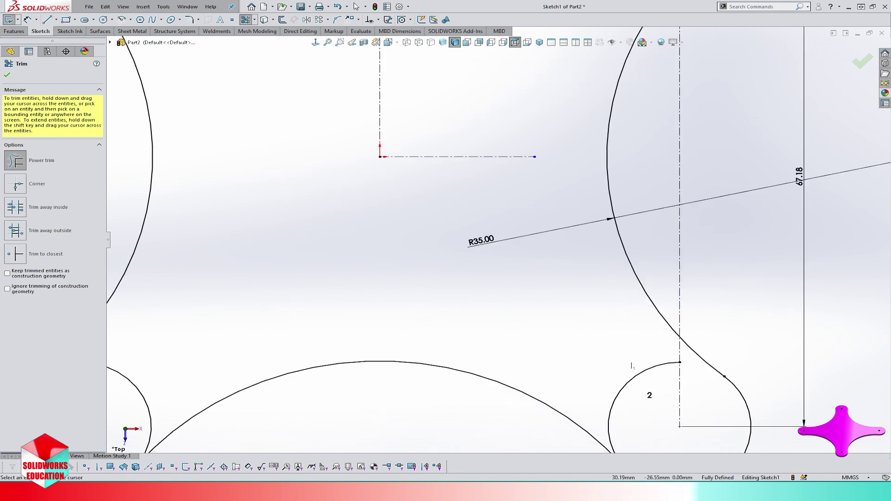
{"action": "left_click_drag", "start_coordinate": [631, 365], "coordinate": [650, 395]}
{"action": "scroll", "coordinate": [358, 366], "scroll_direction": "up", "scroll_amount": 3}
{"action": "scroll", "coordinate": [250, 379], "scroll_direction": "down", "scroll_amount": 2}
{"action": "left_click_drag", "start_coordinate": [312, 302], "coordinate": [292, 324]}
{"action": "scroll", "coordinate": [522, 301], "scroll_direction": "up", "scroll_amount": 4}
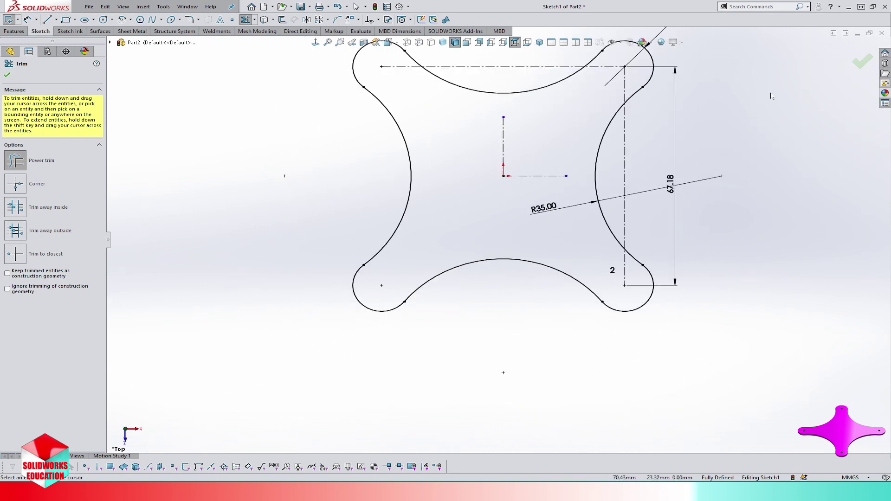
{"action": "left_click", "coordinate": [861, 63]}
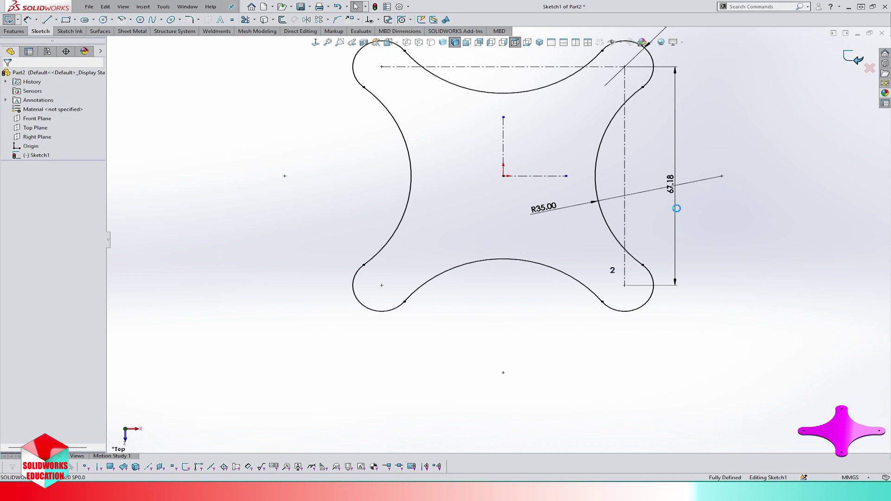
Extrude the cross profile as a 3 mm thick blind boss.
{"action": "type", "text": "e"}
{"action": "type", "text": "3"}
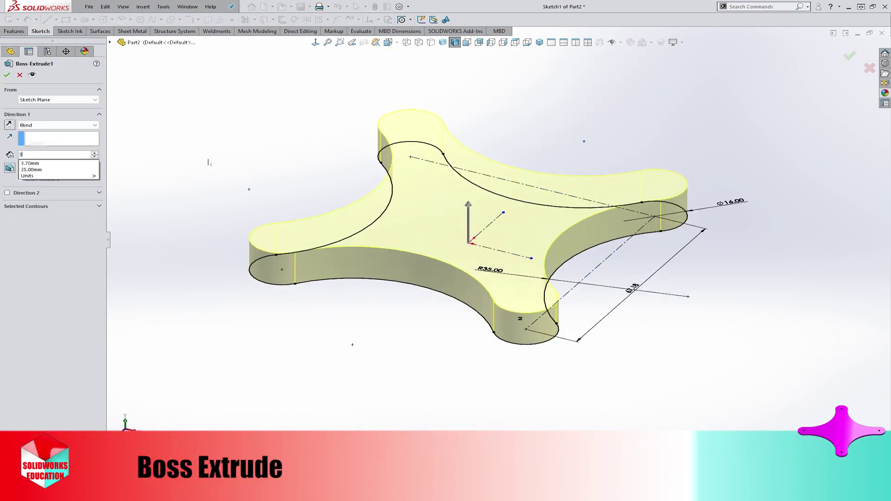
{"action": "key", "text": "Return"}
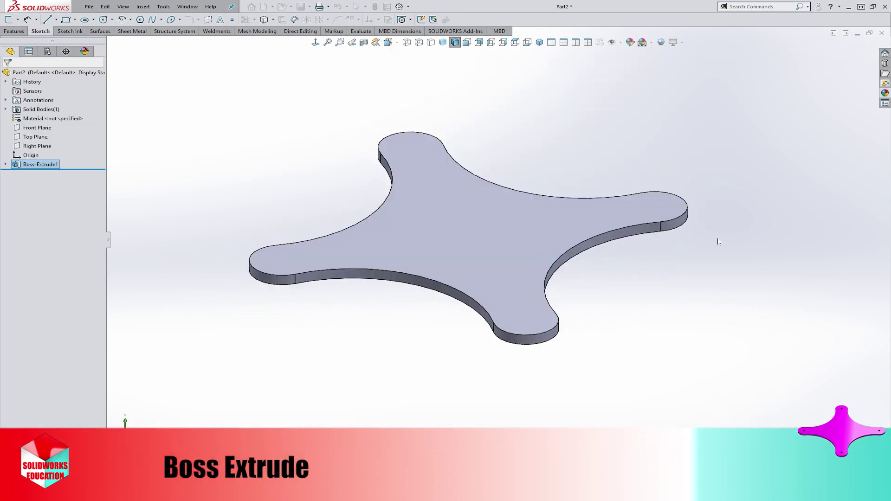
Fillet the plate's bottom perimeter edge with a 2 mm radius.
{"action": "left_click", "coordinate": [13, 31]}
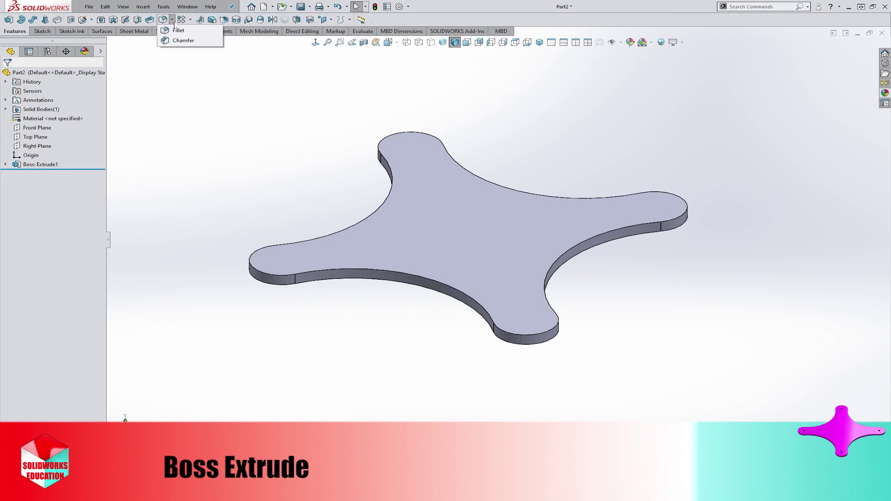
{"action": "left_click", "coordinate": [552, 342]}
{"action": "type", "text": "2"}
{"action": "key", "text": "Return"}
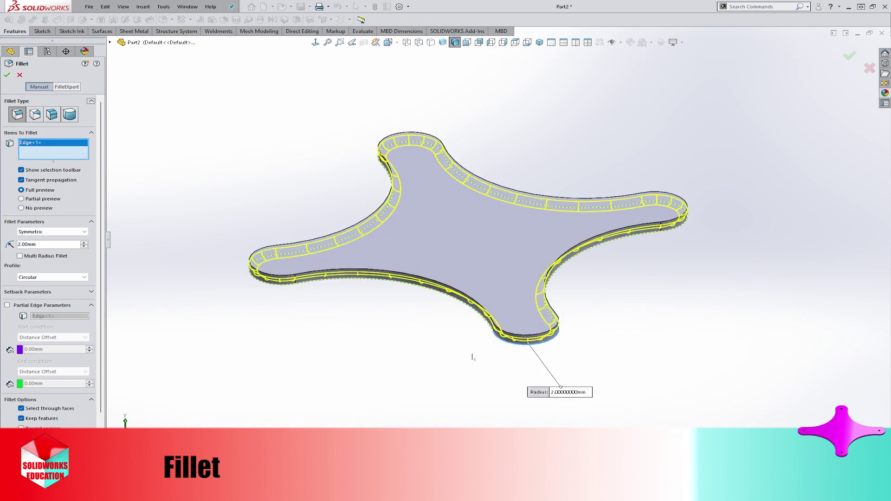
{"action": "key", "text": "Return"}
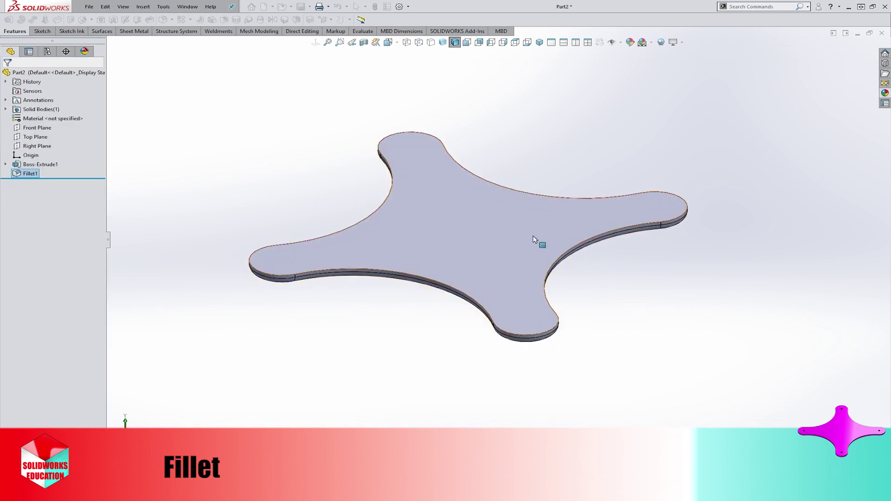
Start a Hole Wizard hole in a face-on view of the plate's top, using the ISO Screw Clearances hole type in size M2.
{"action": "left_click", "coordinate": [532, 237]}
{"action": "left_click", "coordinate": [617, 211]}
{"action": "left_click", "coordinate": [255, 149]}
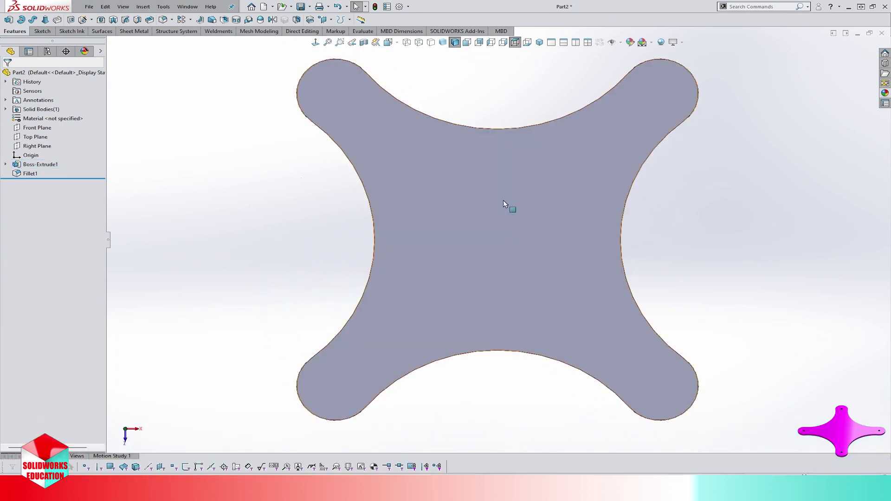
{"action": "left_click", "coordinate": [93, 20]}
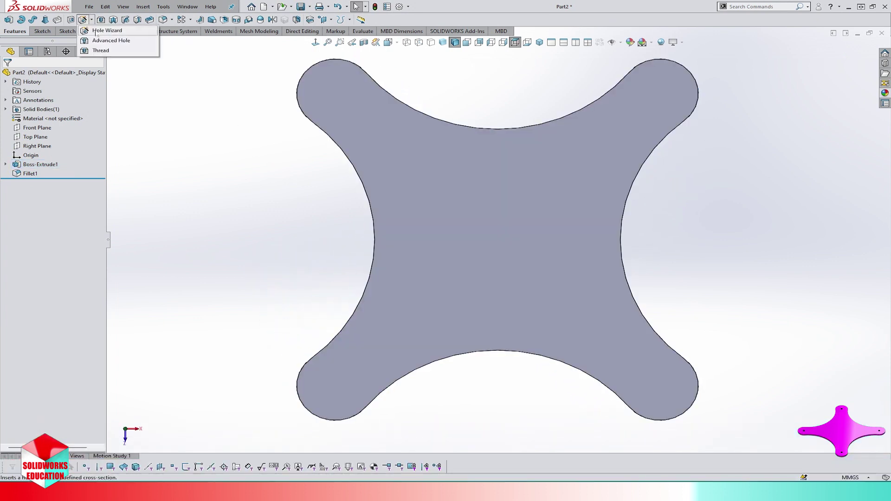
{"action": "left_click", "coordinate": [96, 31]}
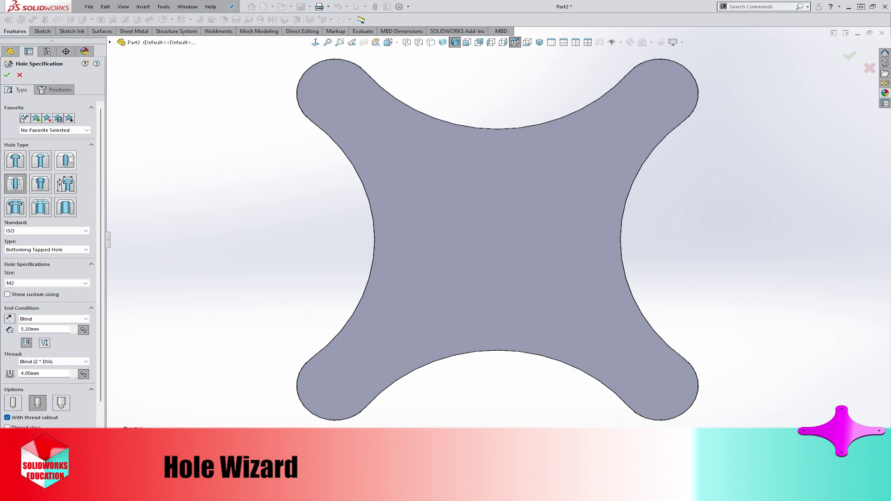
{"action": "left_click", "coordinate": [65, 160]}
{"action": "left_click", "coordinate": [65, 249]}
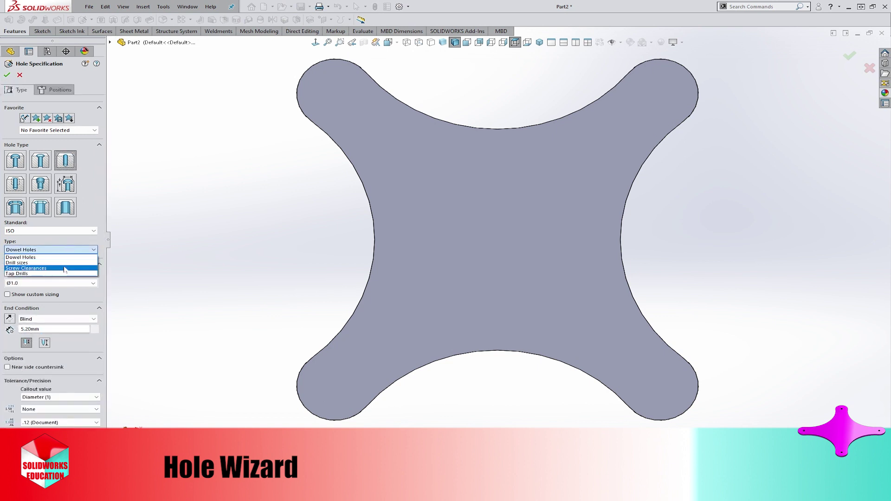
{"action": "left_click", "coordinate": [65, 268]}
{"action": "left_click", "coordinate": [63, 283]}
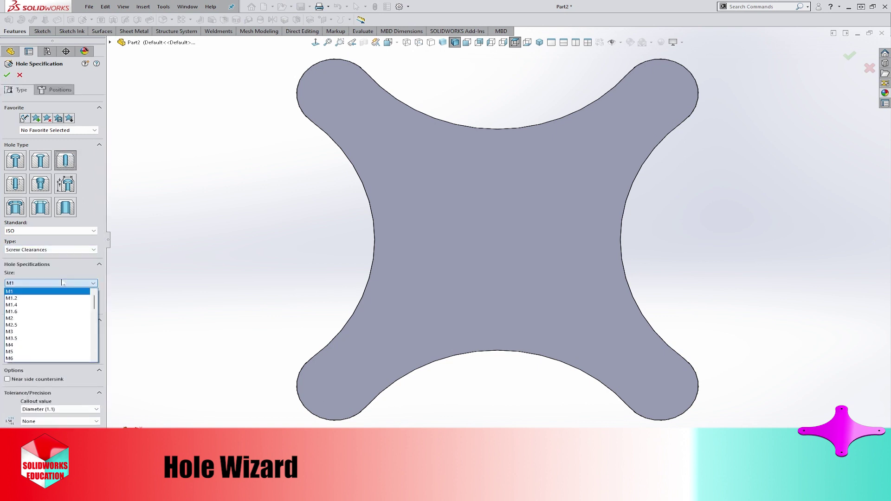
{"action": "left_click", "coordinate": [61, 319]}
Set the hole's end condition to Through All and its fit to Normal.
{"action": "left_click", "coordinate": [58, 331]}
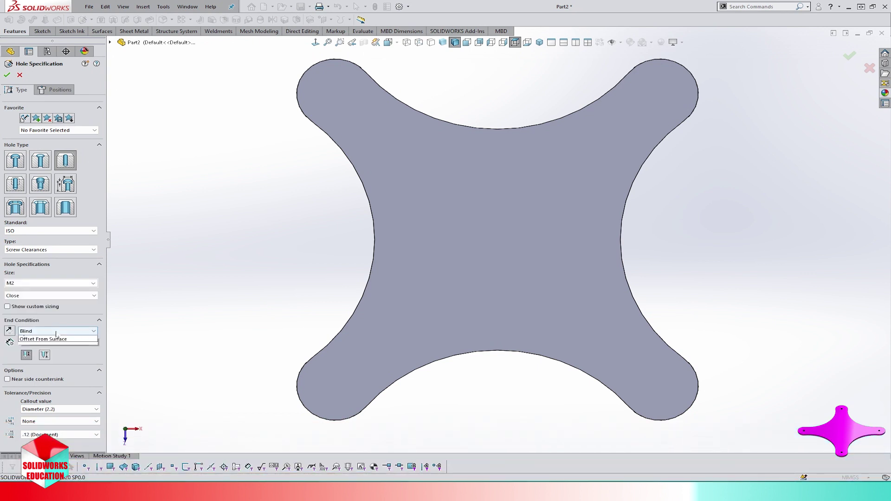
{"action": "left_click", "coordinate": [57, 345]}
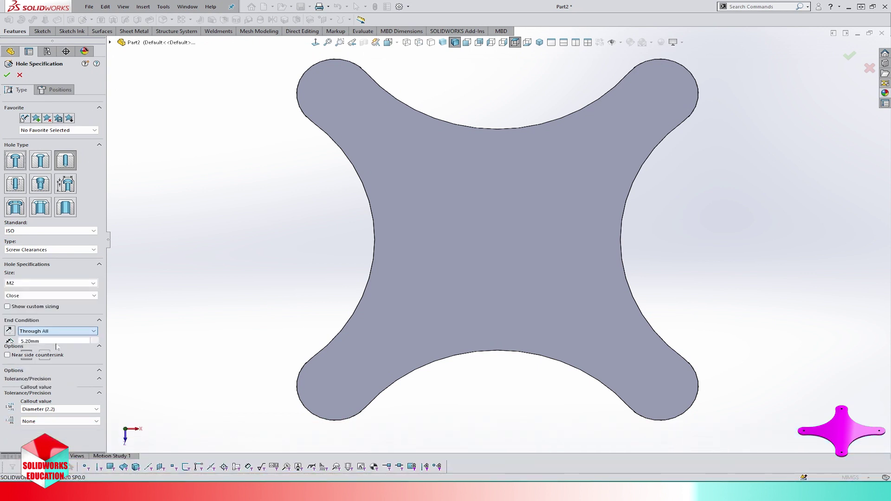
{"action": "left_click", "coordinate": [51, 295]}
{"action": "left_click", "coordinate": [48, 309]}
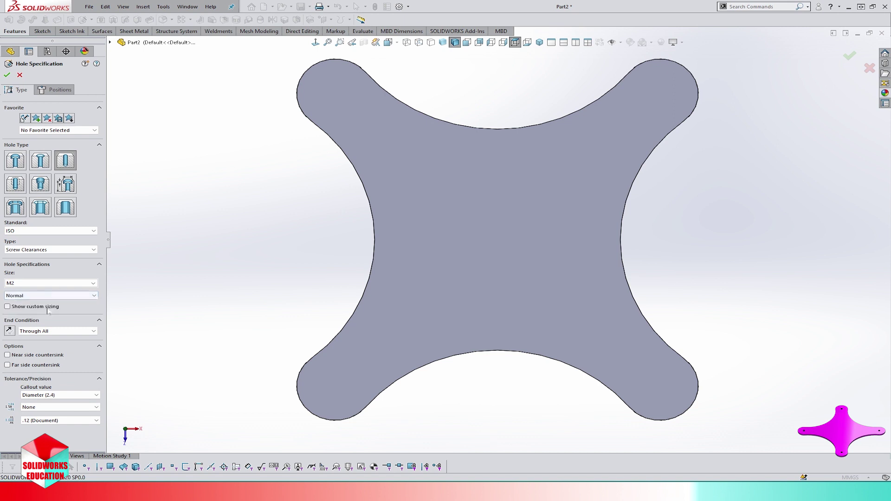
Place four clearance holes on the top face, one at the arc center of each rounded arm end.
{"action": "left_click", "coordinate": [54, 90]}
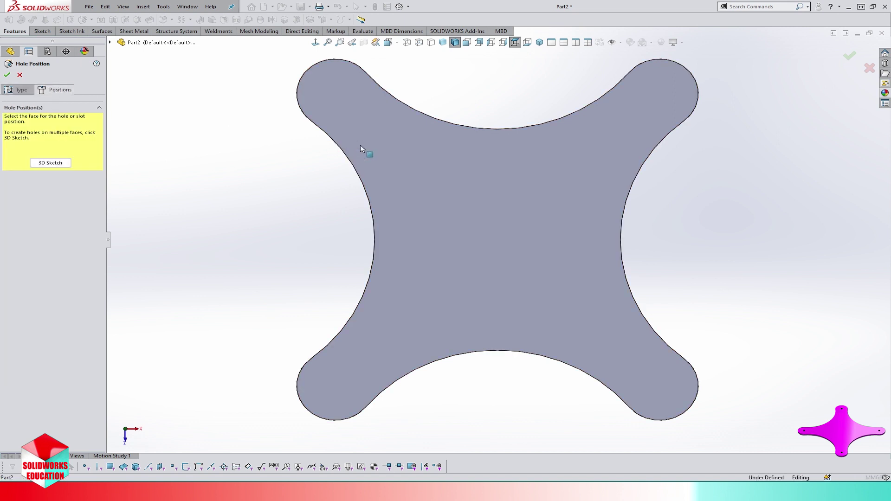
{"action": "left_click", "coordinate": [635, 100]}
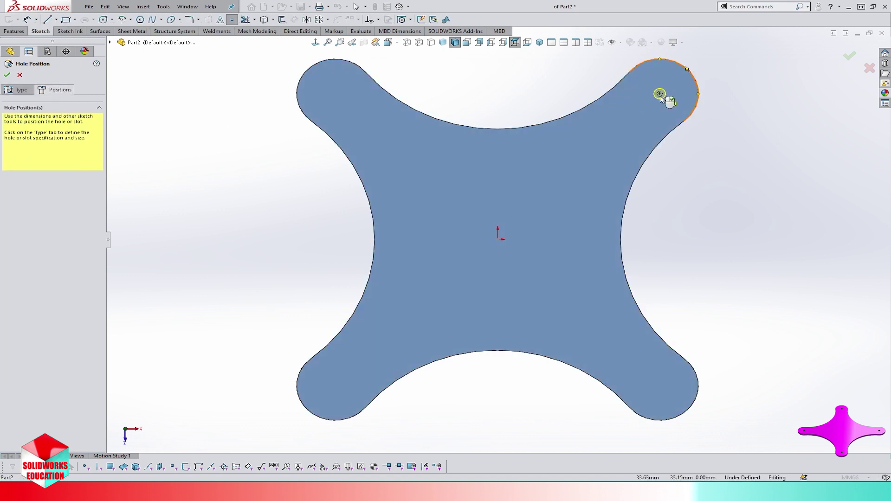
{"action": "left_click", "coordinate": [660, 96]}
{"action": "left_click", "coordinate": [660, 386]}
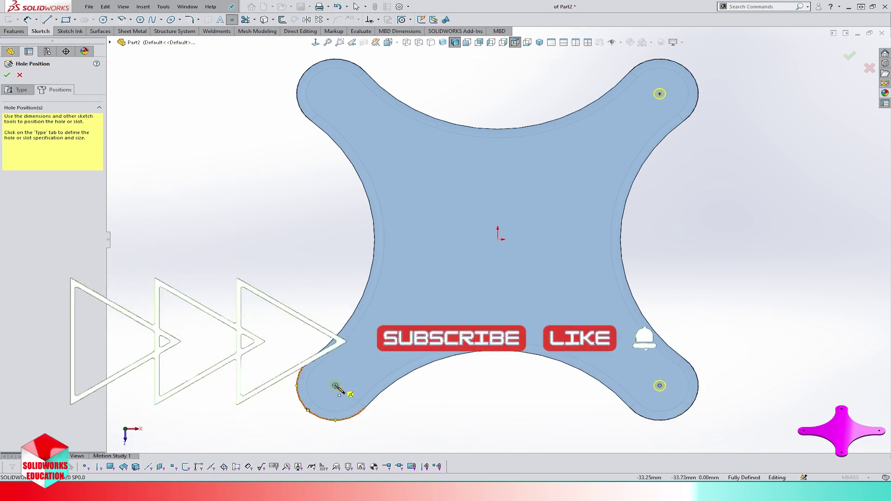
{"action": "left_click", "coordinate": [335, 386]}
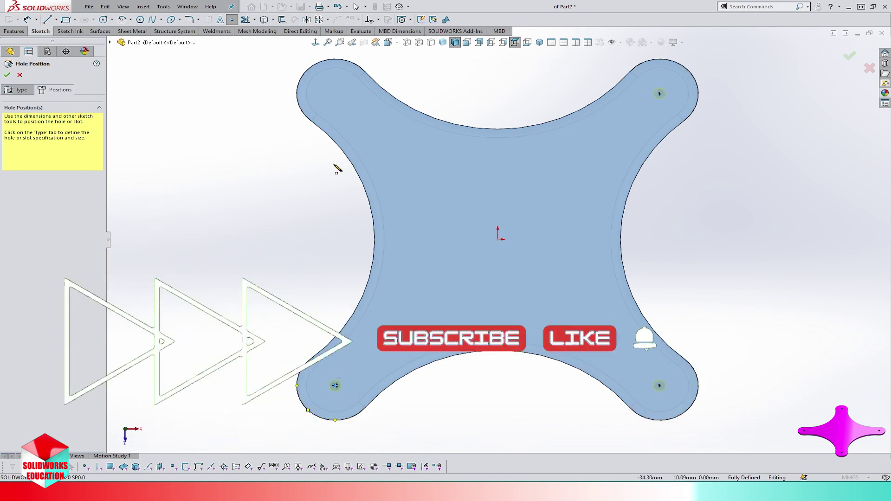
{"action": "left_click", "coordinate": [335, 94]}
{"action": "left_click", "coordinate": [8, 75]}
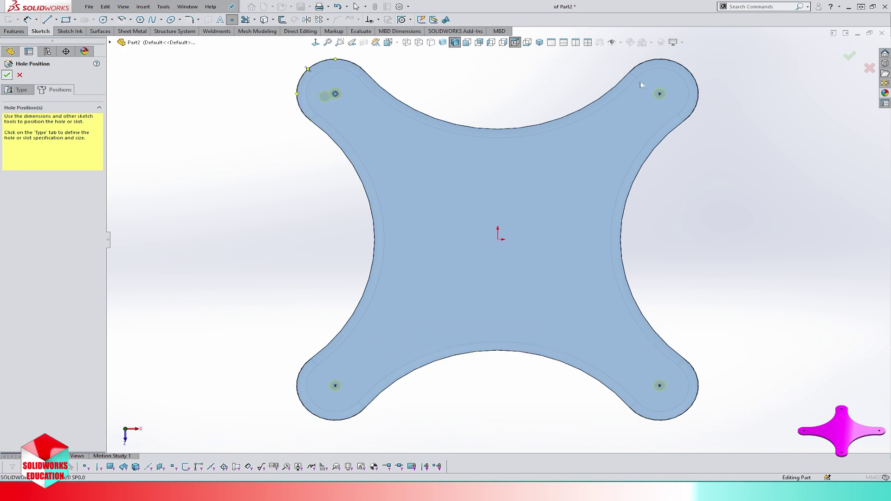